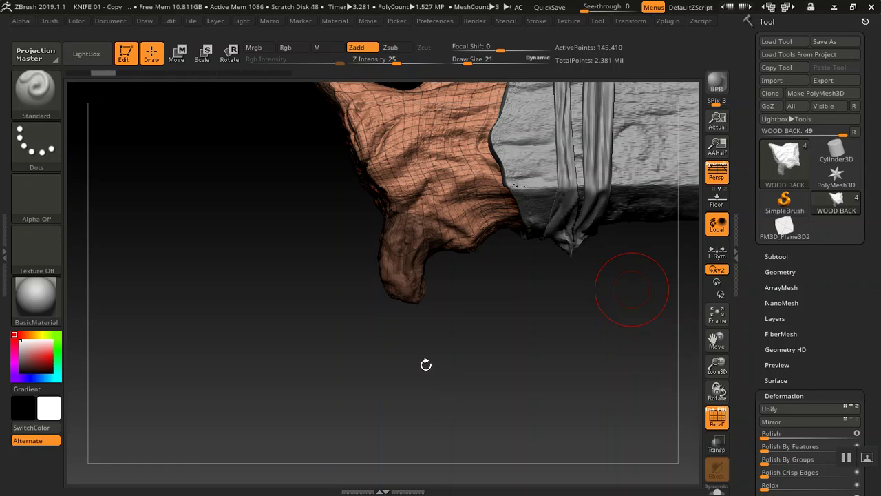
# - Turn off the PolyF wireframe overlay and orbit to face the protruding lower end
pyautogui.moveTo(492, 335)
pyautogui.mouseDown()
pyautogui.moveTo(515, 338)
pyautogui.moveTo(499, 319)
pyautogui.moveTo(487, 364)
pyautogui.moveTo(457, 388)
pyautogui.moveTo(507, 365)
pyautogui.moveTo(512, 428)
pyautogui.mouseUp()
pyautogui.hotkey('shift', 'f')
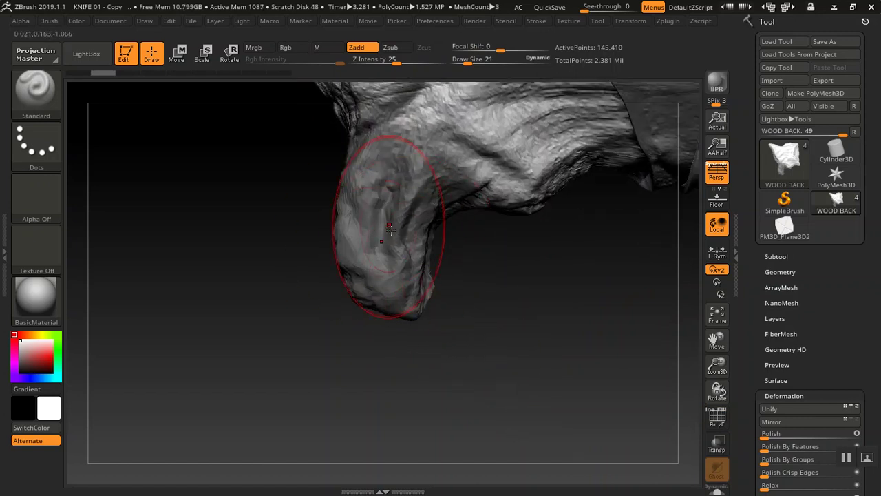
pyautogui.moveTo(487, 314); pyautogui.dragTo(512, 305)
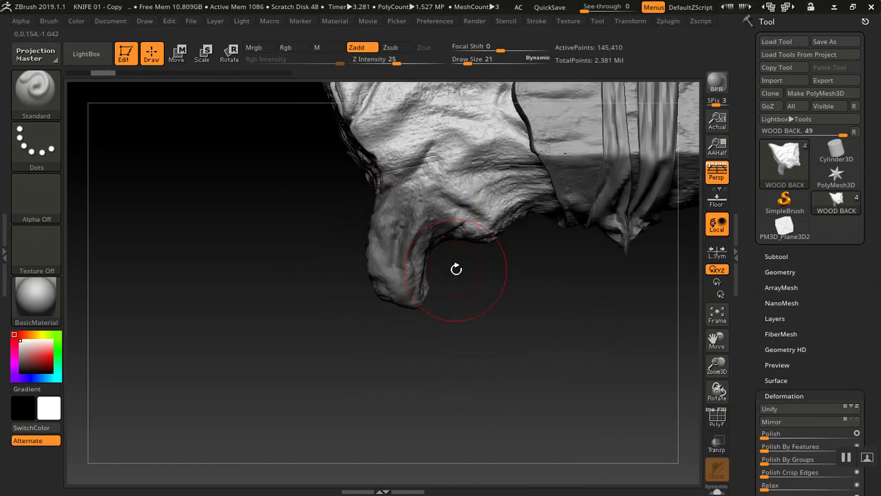
pyautogui.moveTo(456, 267); pyautogui.dragTo(456, 333)
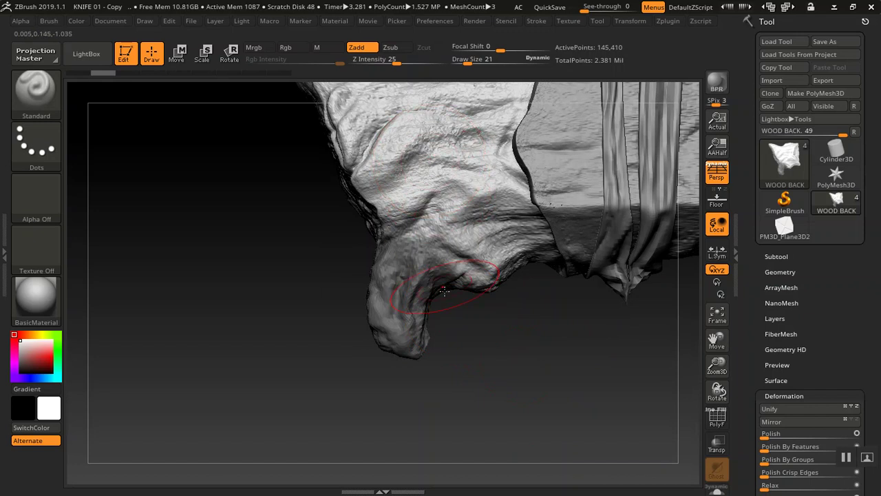
pyautogui.moveTo(466, 361); pyautogui.dragTo(421, 322)
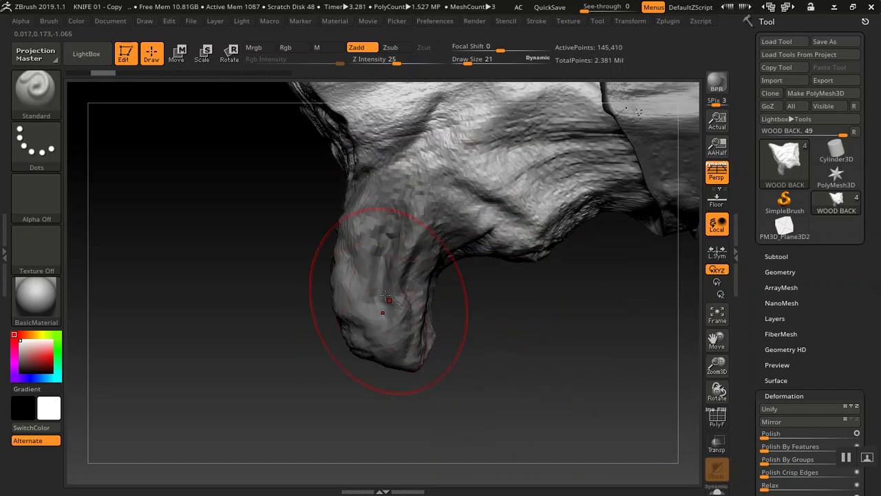
pyautogui.moveTo(492, 393)
pyautogui.mouseDown()
pyautogui.moveTo(494, 360)
pyautogui.moveTo(410, 360)
pyautogui.moveTo(367, 402)
pyautogui.mouseUp()
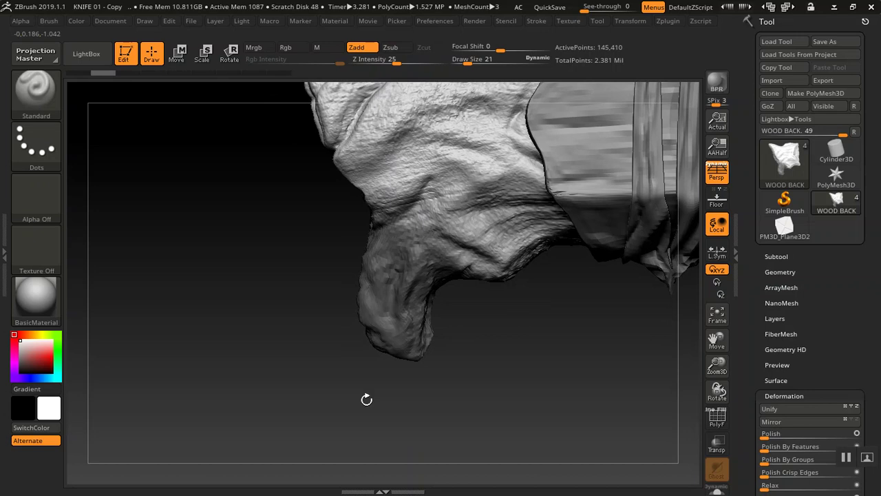
# - Invert the mask to free the protruding end, then load the compact_UI_brush_materials layout
pyautogui.press('ctrl')
pyautogui.keyDown('ctrl'); pyautogui.click(282, 338); pyautogui.keyUp('ctrl')
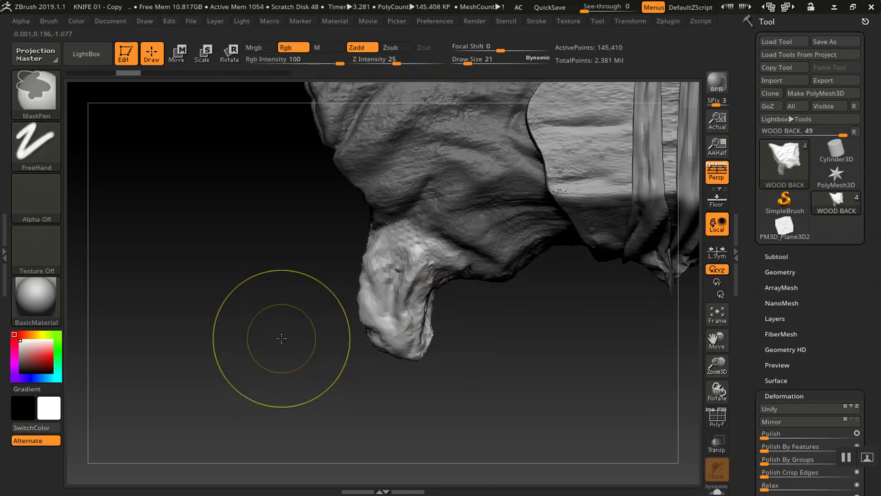
pyautogui.moveTo(499, 358)
pyautogui.mouseDown()
pyautogui.moveTo(521, 313)
pyautogui.moveTo(516, 378)
pyautogui.moveTo(513, 365)
pyautogui.mouseUp()
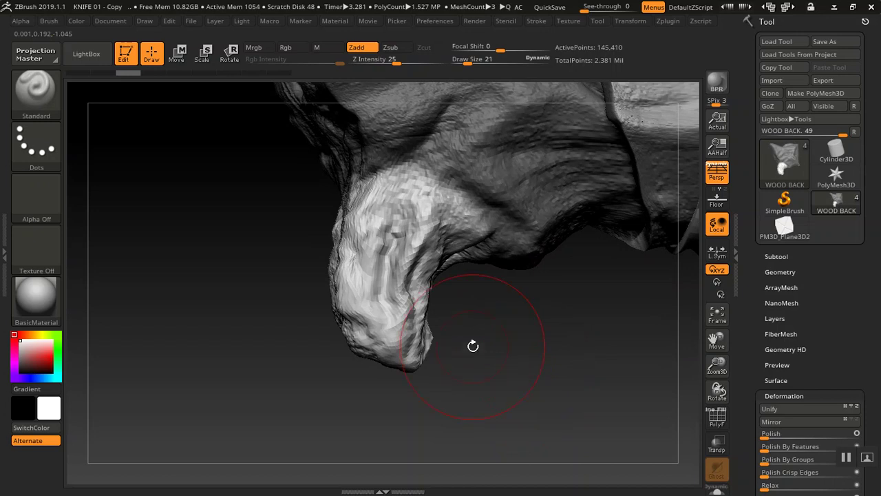
pyautogui.moveTo(542, 354); pyautogui.dragTo(689, 289)
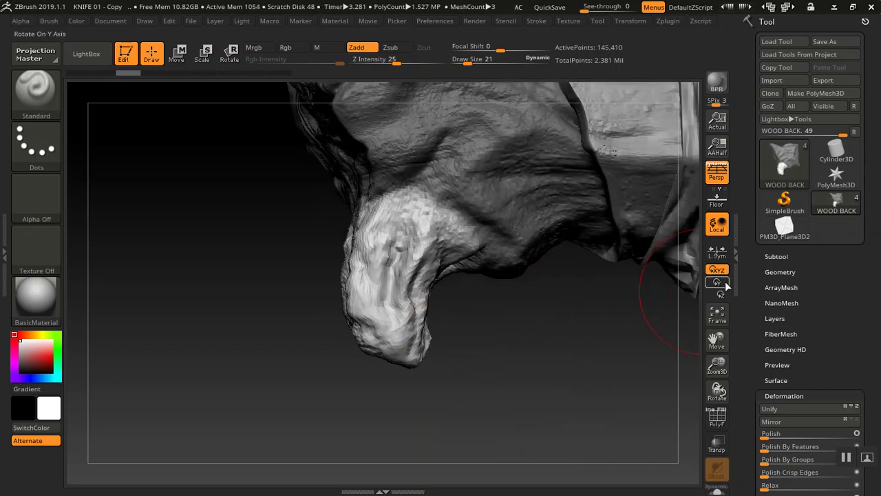
pyautogui.moveTo(540, 347); pyautogui.dragTo(512, 374)
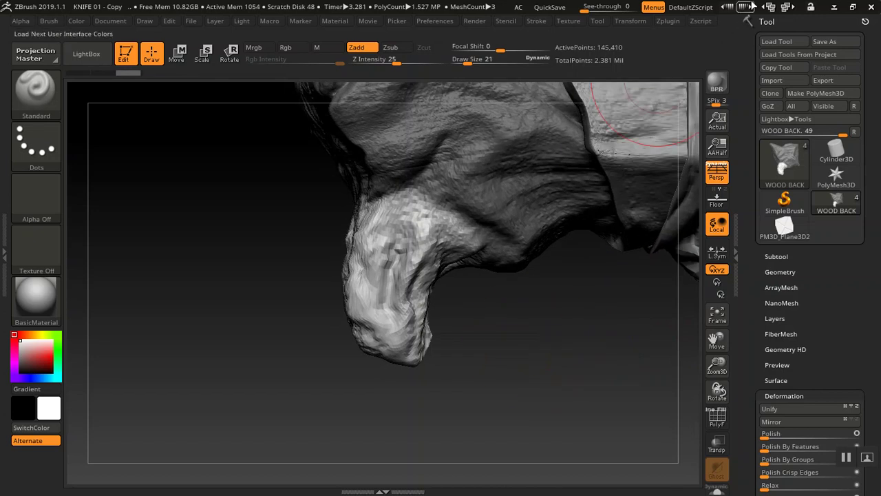
pyautogui.click(788, 8)
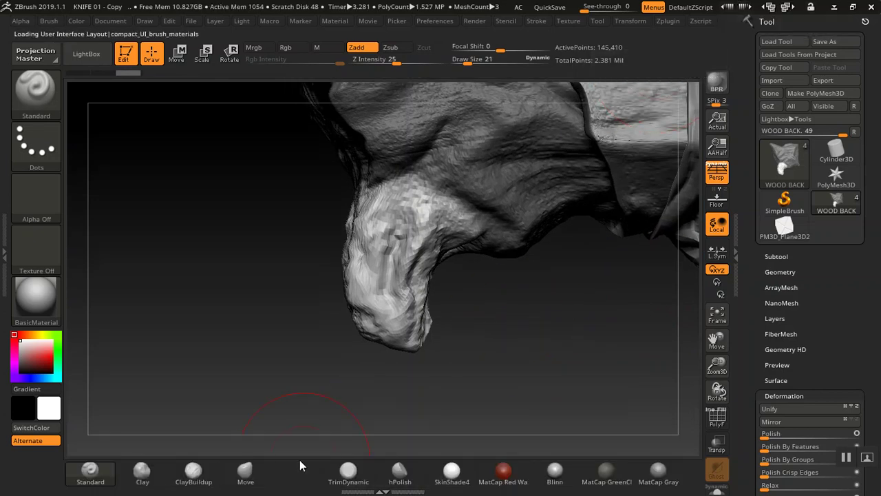
# - Drop the wood piece to subdivision level 2 and select the Move brush at size 30
pyautogui.click(779, 272)
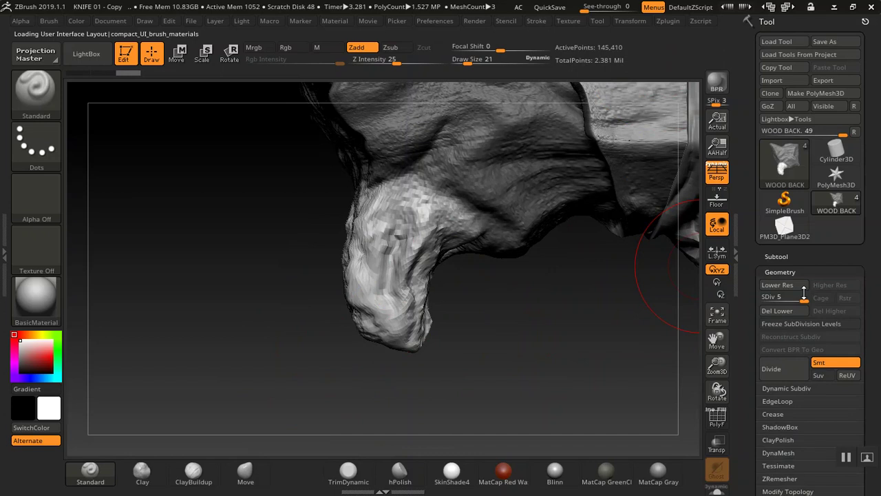
pyautogui.moveTo(792, 297); pyautogui.dragTo(774, 300)
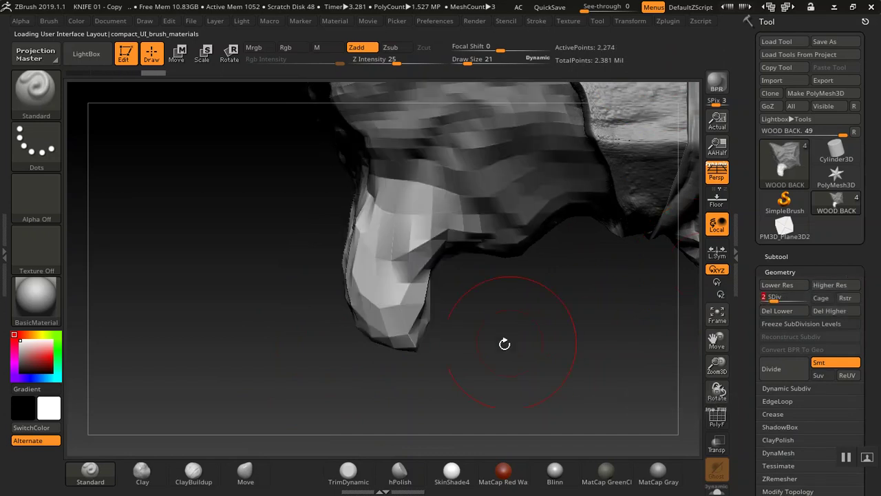
pyautogui.click(245, 472)
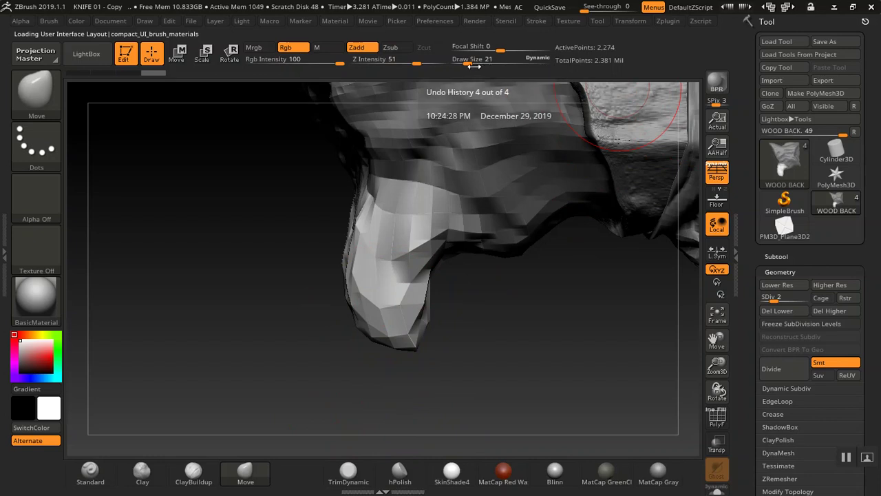
pyautogui.write('s30')
# - Push the lower protrusion upward into a shorter, pointed tip
pyautogui.moveTo(360, 285); pyautogui.dragTo(395, 242)
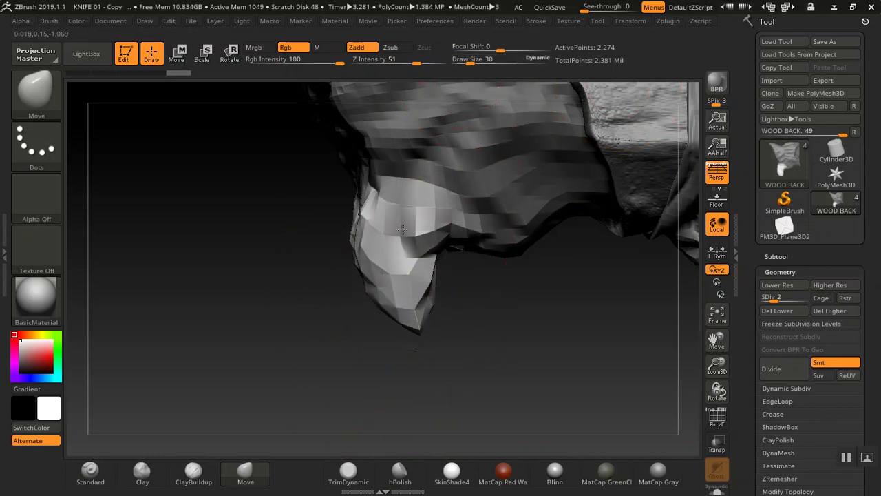
pyautogui.moveTo(358, 285)
pyautogui.mouseDown()
pyautogui.moveTo(412, 315)
pyautogui.moveTo(396, 256)
pyautogui.moveTo(410, 313)
pyautogui.mouseUp()
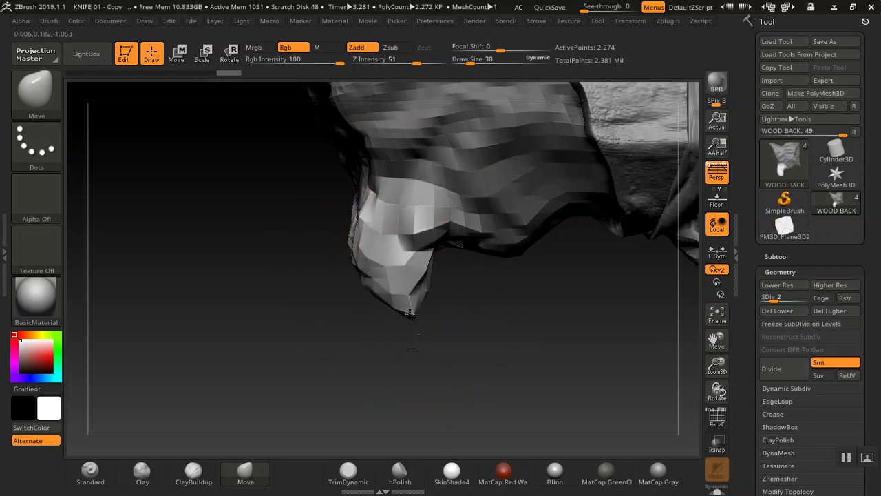
pyautogui.moveTo(227, 250); pyautogui.dragTo(285, 243)
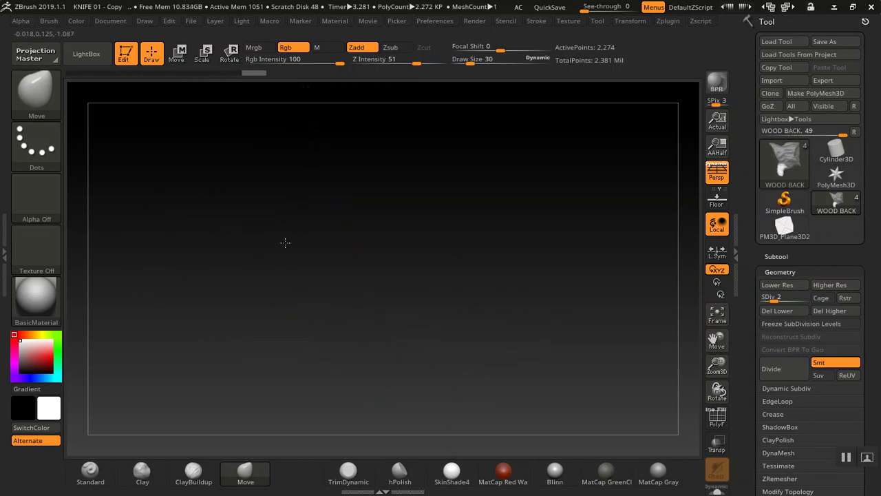
pyautogui.press('f')
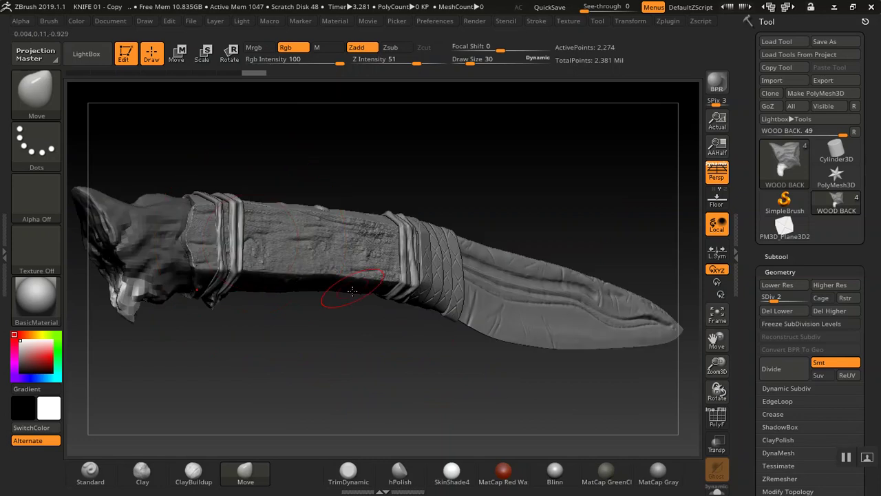
pyautogui.moveTo(395, 322); pyautogui.dragTo(262, 279)
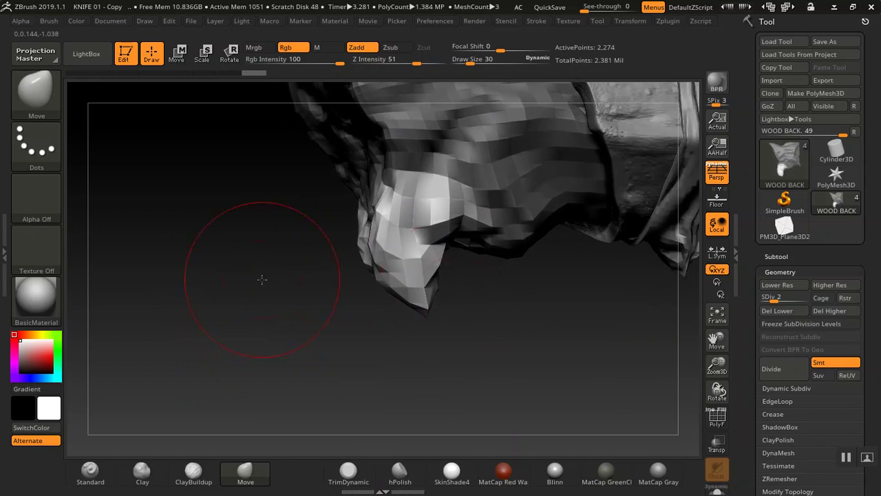
# - Turn the PolyF wireframe overlay back on
pyautogui.click(778, 257)
pyautogui.press('shift')
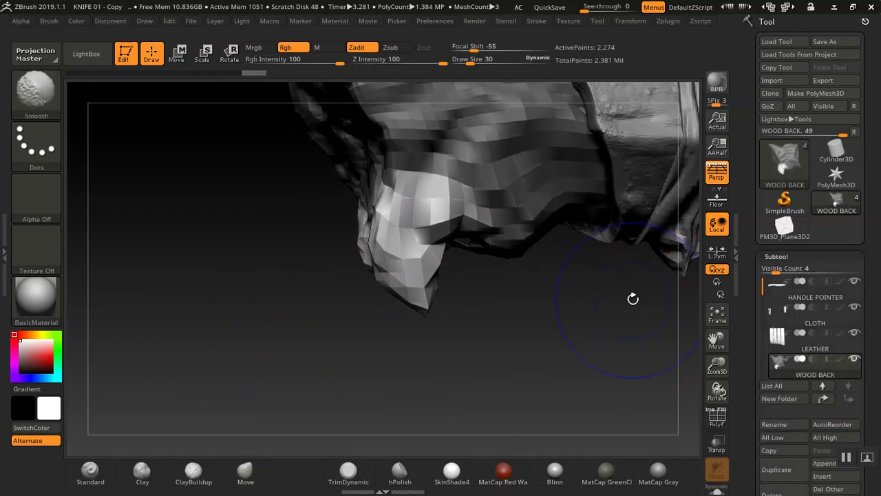
pyautogui.hotkey('shift', 'f')
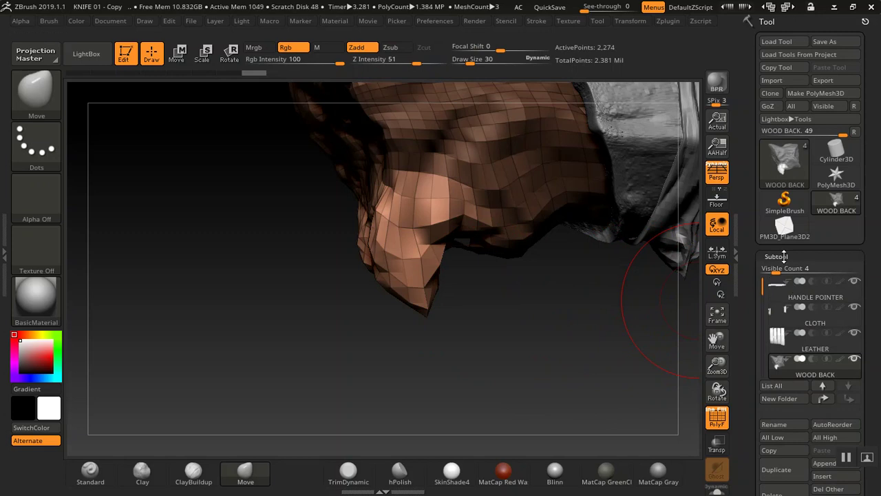
pyautogui.click(776, 256)
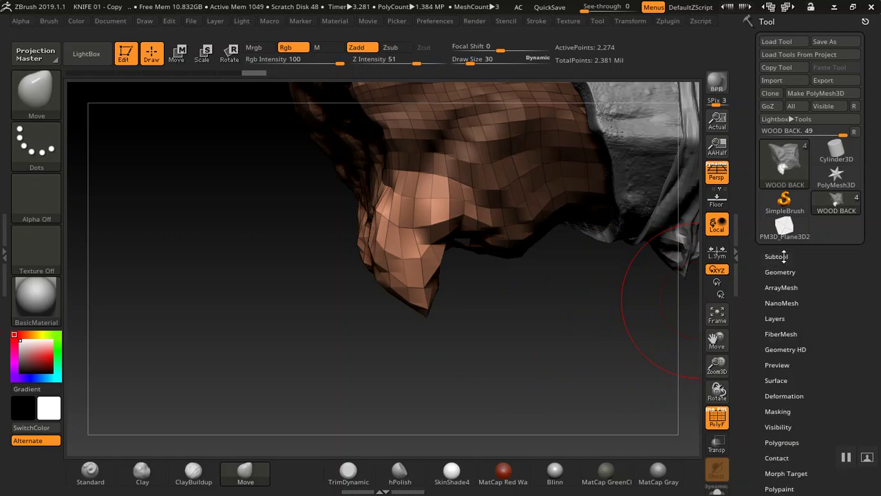
# - Apply the Relax deformation from Tool > Deformation to the wood piece
pyautogui.moveTo(754, 319); pyautogui.dragTo(754, 210)
pyautogui.click(765, 286)
pyautogui.moveTo(749, 288); pyautogui.dragTo(742, 210)
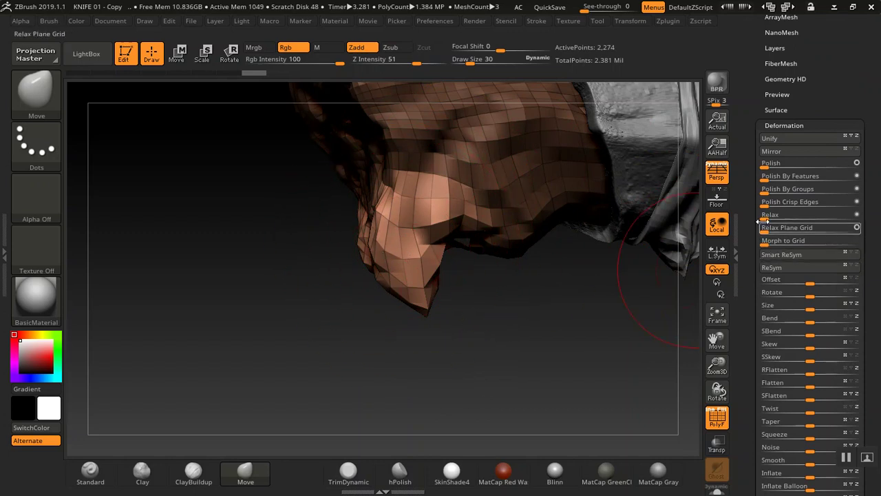
pyautogui.moveTo(765, 216); pyautogui.dragTo(770, 215)
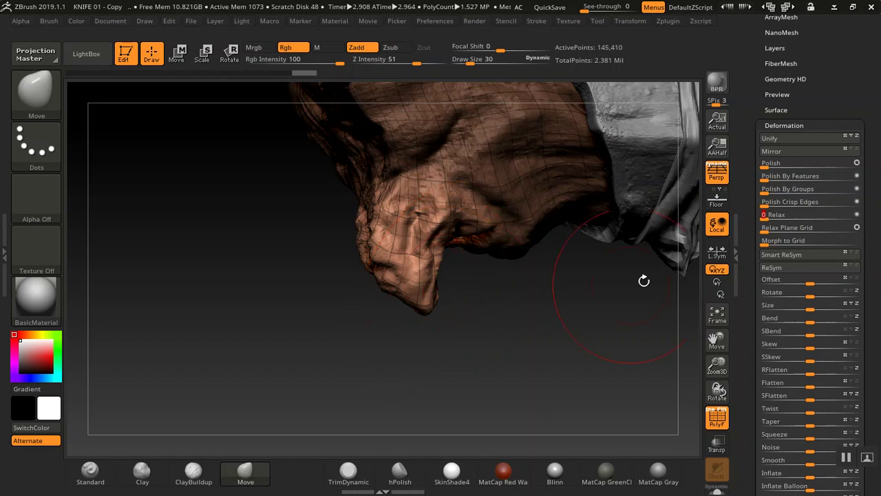
# - Apply Relax to the wood piece again and turn off the PolyF wireframe
pyautogui.click(767, 217)
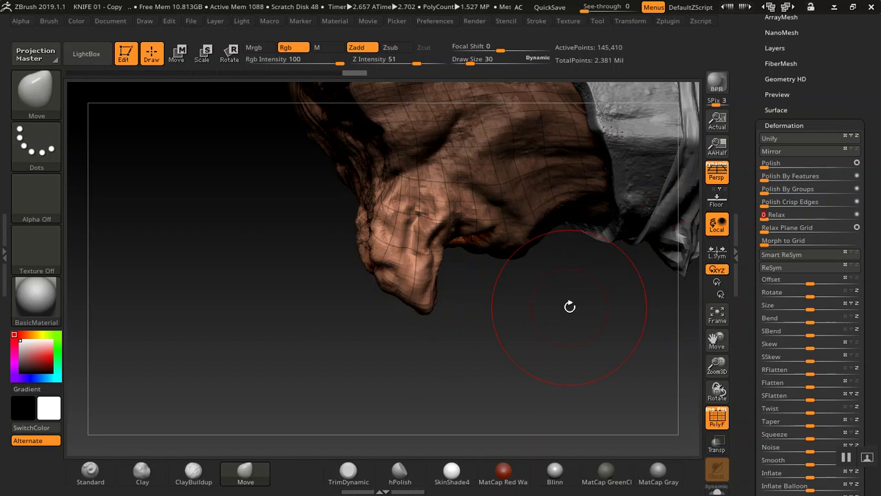
pyautogui.moveTo(312, 309)
pyautogui.mouseDown()
pyautogui.moveTo(321, 303)
pyautogui.moveTo(305, 310)
pyautogui.moveTo(477, 278)
pyautogui.mouseUp()
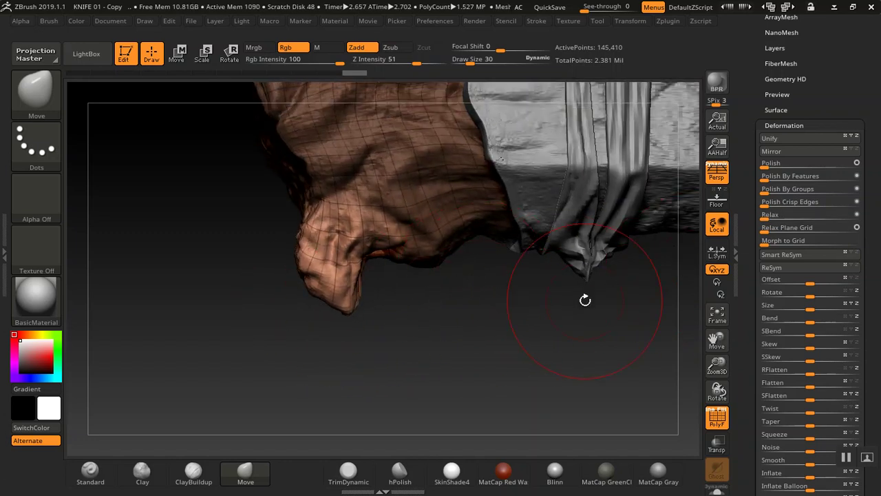
pyautogui.hotkey('shift', 'f')
pyautogui.moveTo(436, 368)
pyautogui.mouseDown()
pyautogui.moveTo(464, 356)
pyautogui.moveTo(515, 404)
pyautogui.moveTo(486, 371)
pyautogui.moveTo(482, 349)
pyautogui.moveTo(483, 358)
pyautogui.moveTo(467, 347)
pyautogui.mouseUp()
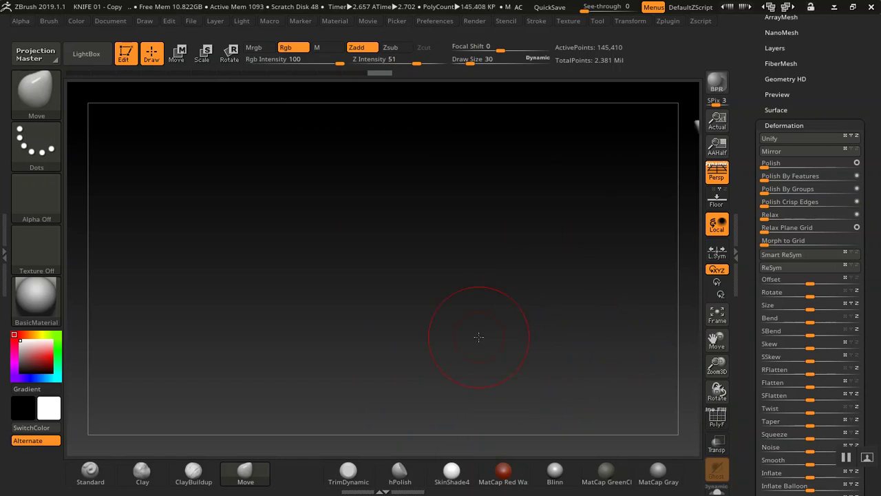
# - Inspect the carved end from several angles, then step back two undo states
pyautogui.press('f')
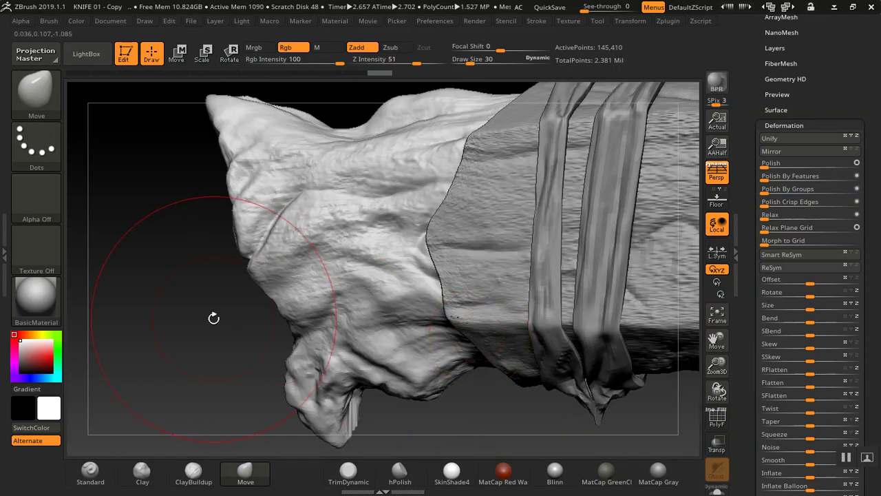
pyautogui.moveTo(200, 310)
pyautogui.mouseDown()
pyautogui.moveTo(303, 288)
pyautogui.moveTo(305, 321)
pyautogui.moveTo(291, 281)
pyautogui.moveTo(296, 345)
pyautogui.moveTo(312, 371)
pyautogui.mouseUp()
pyautogui.moveTo(265, 274)
pyautogui.mouseDown()
pyautogui.moveTo(265, 330)
pyautogui.moveTo(274, 221)
pyautogui.moveTo(287, 193)
pyautogui.moveTo(358, 234)
pyautogui.moveTo(426, 257)
pyautogui.mouseUp()
pyautogui.moveTo(606, 294)
pyautogui.mouseDown()
pyautogui.moveTo(630, 220)
pyautogui.moveTo(607, 274)
pyautogui.moveTo(612, 151)
pyautogui.moveTo(624, 209)
pyautogui.moveTo(643, 166)
pyautogui.moveTo(610, 137)
pyautogui.moveTo(523, 289)
pyautogui.moveTo(457, 358)
pyautogui.mouseUp()
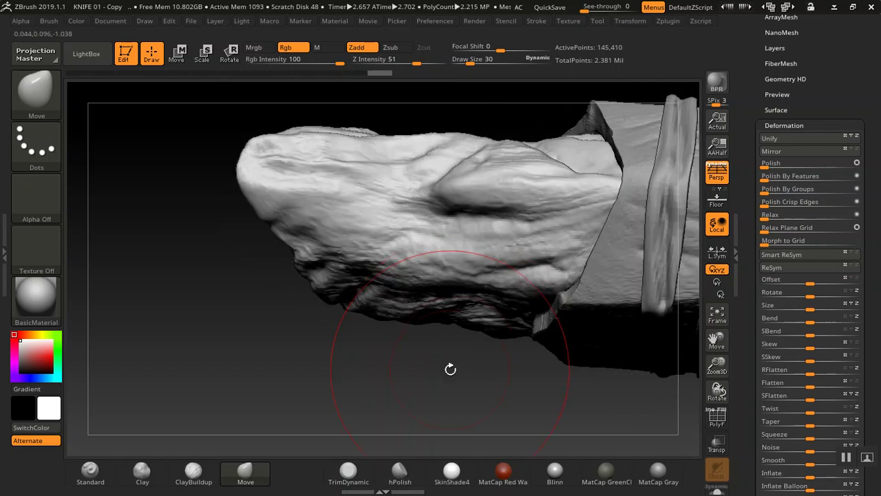
pyautogui.moveTo(269, 347)
pyautogui.mouseDown()
pyautogui.moveTo(257, 299)
pyautogui.moveTo(285, 330)
pyautogui.moveTo(275, 299)
pyautogui.moveTo(303, 302)
pyautogui.moveTo(262, 324)
pyautogui.moveTo(250, 311)
pyautogui.mouseUp()
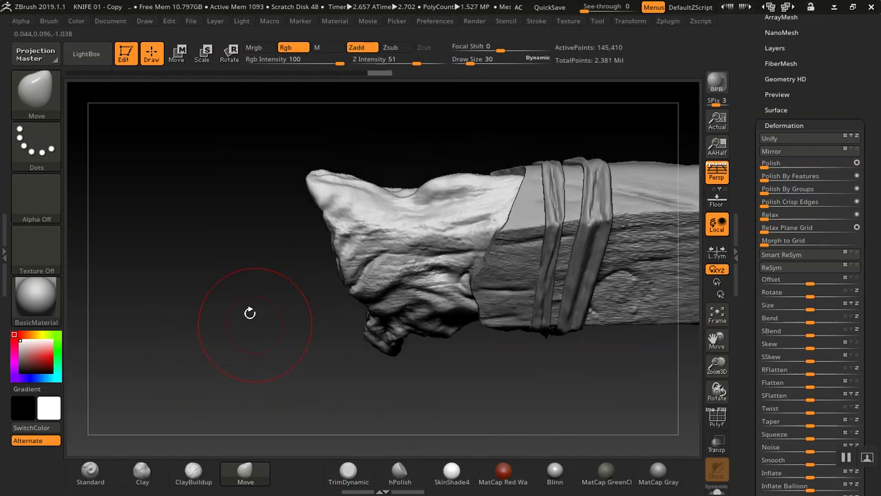
pyautogui.click(358, 72)
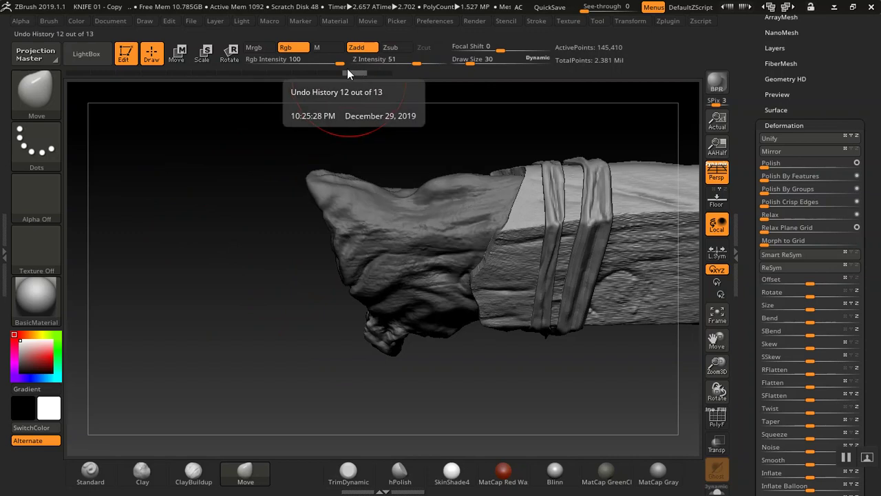
# - Compare undo history steps 8 and 7, then return to step 10 of 13
pyautogui.click(295, 73)
pyautogui.click(278, 72)
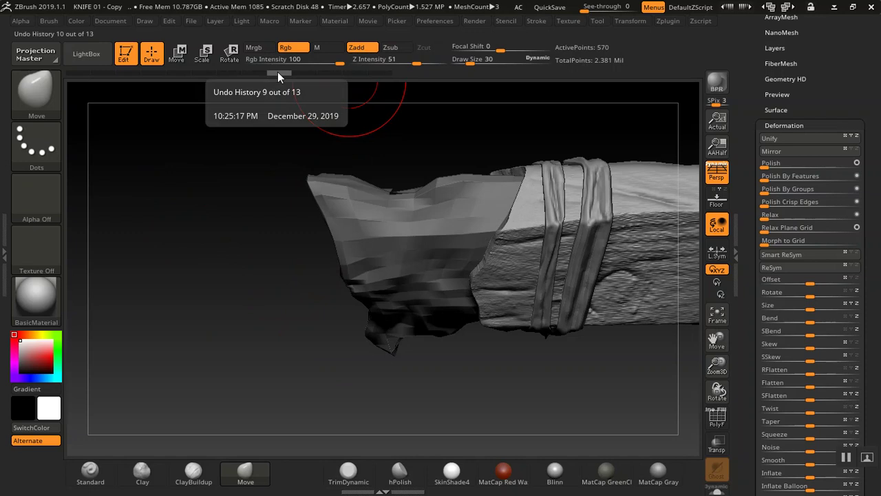
pyautogui.click(221, 74)
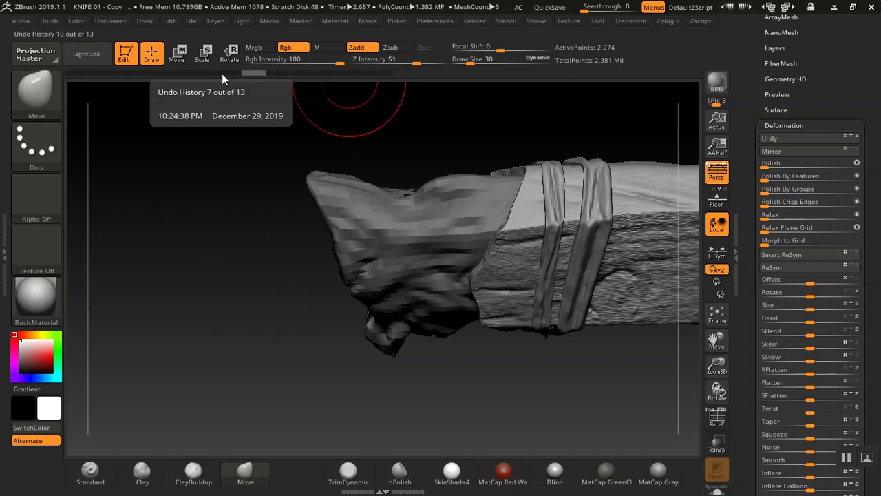
pyautogui.moveTo(222, 73); pyautogui.dragTo(109, 76)
pyautogui.moveTo(216, 250); pyautogui.dragTo(234, 228)
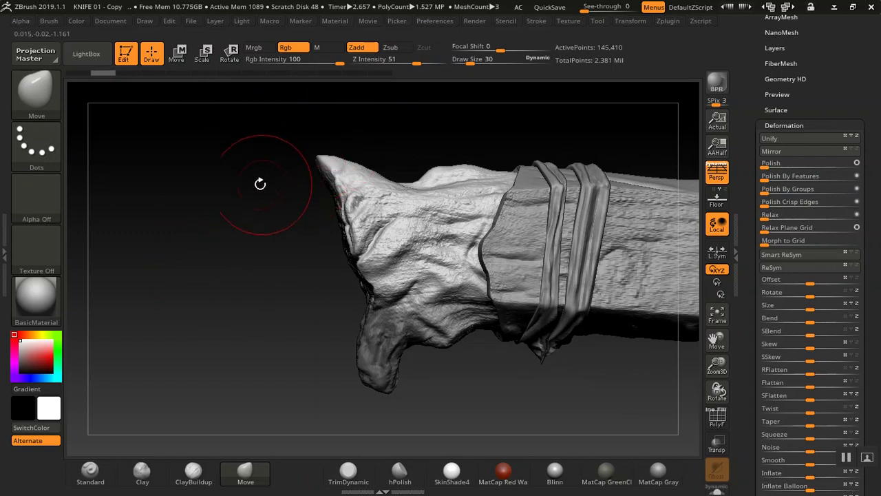
# - Scrub the undo history back to around step 4 of 13 for a smoother handle end
pyautogui.moveTo(250, 181)
pyautogui.mouseDown()
pyautogui.moveTo(252, 201)
pyautogui.moveTo(236, 152)
pyautogui.moveTo(255, 147)
pyautogui.mouseUp()
pyautogui.click(387, 73)
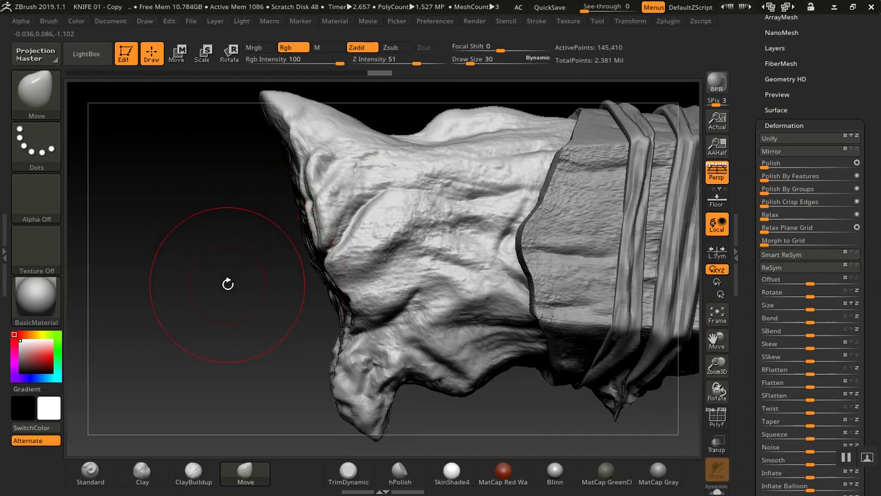
pyautogui.moveTo(125, 71); pyautogui.dragTo(113, 73)
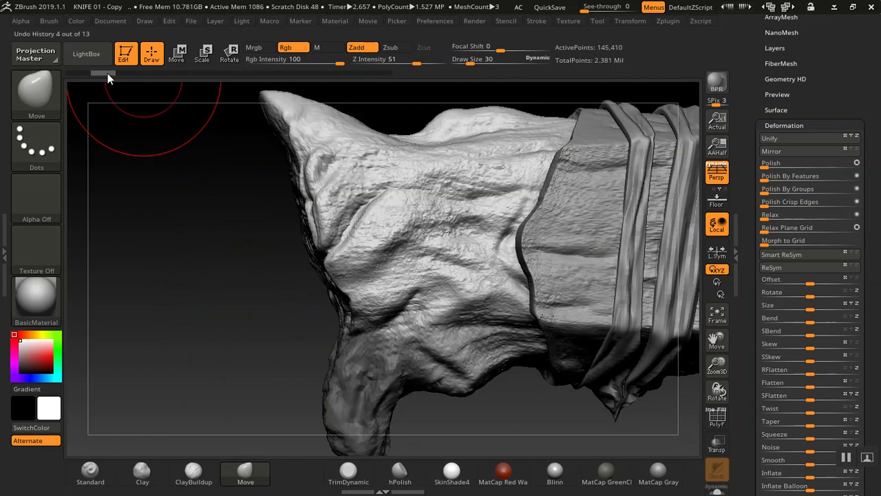
pyautogui.moveTo(119, 72); pyautogui.dragTo(100, 73)
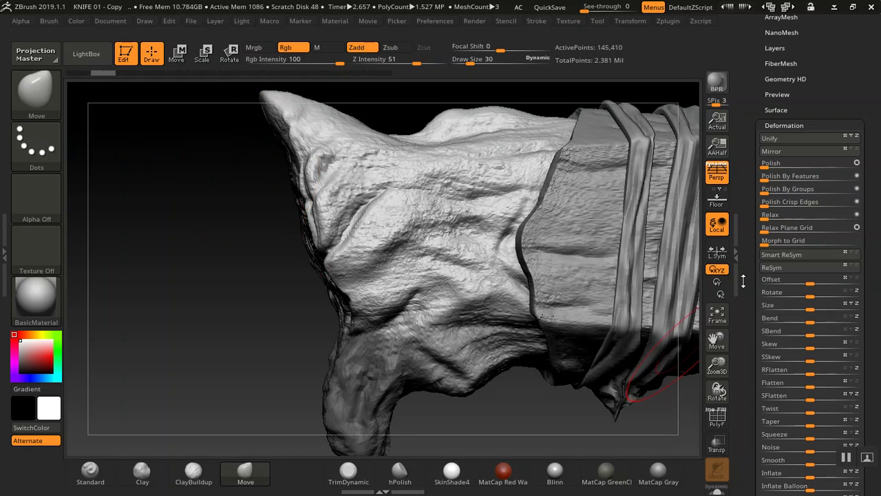
pyautogui.scroll(-5, 745, 301)
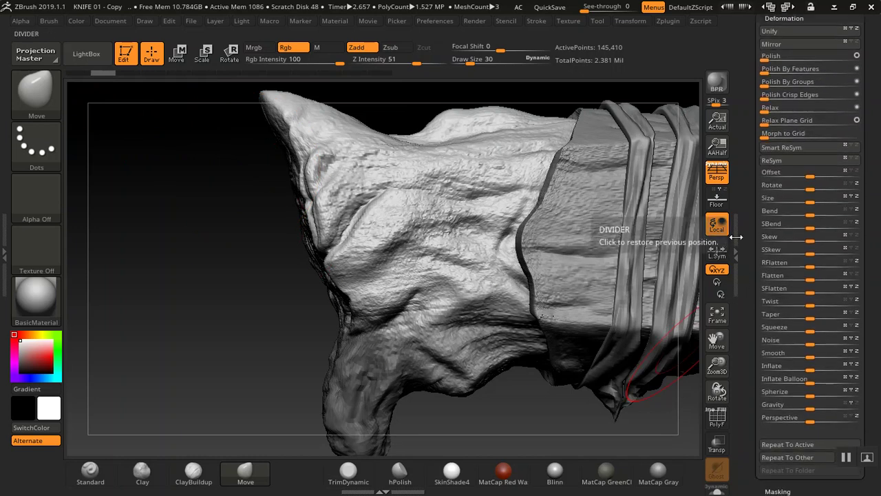
pyautogui.moveTo(745, 235); pyautogui.dragTo(749, 286)
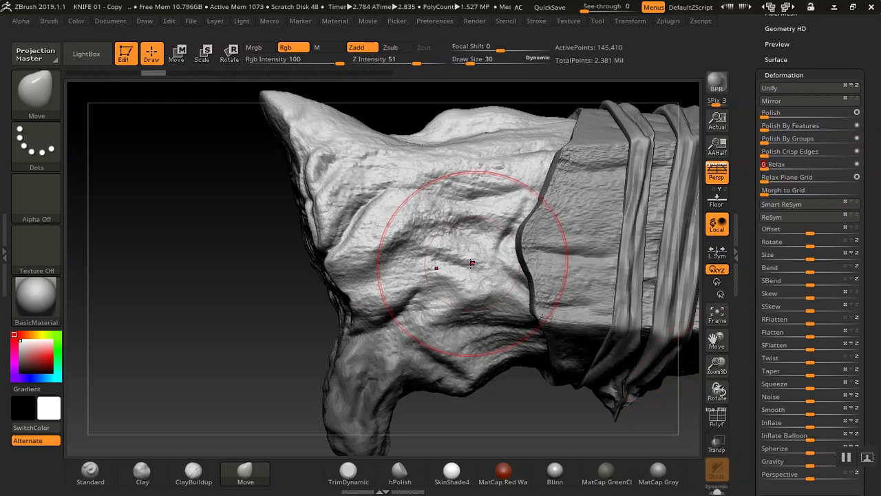
# - Restore the high-resolution mesh and pull the handle-end tip upward with the Move brush
pyautogui.press('ctrl')
pyautogui.hotkey('shift', 'd')
pyautogui.hotkey('shift', 'd')
pyautogui.hotkey('shift', 'd')
pyautogui.hotkey('shift', 'd')
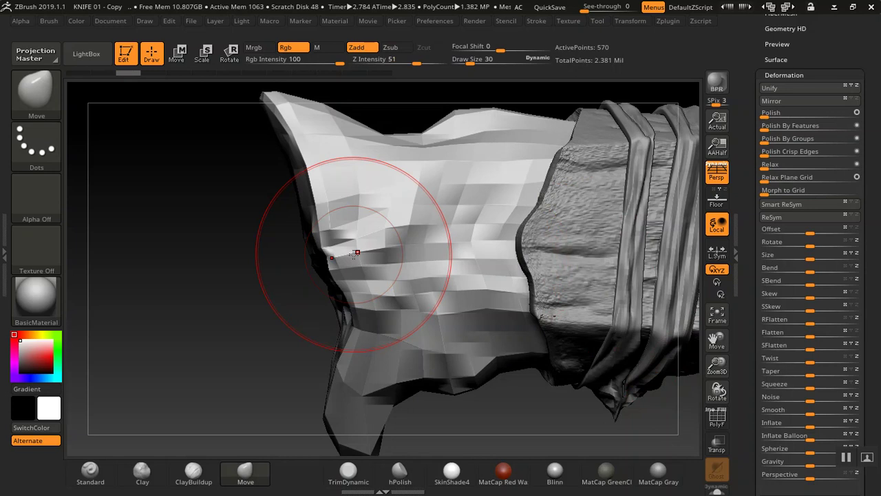
pyautogui.moveTo(100, 75); pyautogui.dragTo(79, 74)
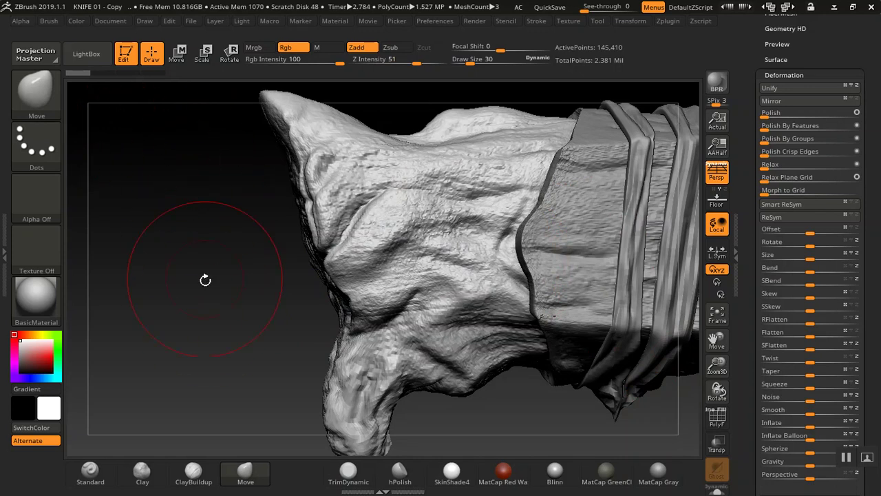
pyautogui.moveTo(206, 322)
pyautogui.keyDown('alt'); pyautogui.mouseDown()
pyautogui.moveTo(224, 274)
pyautogui.moveTo(244, 266)
pyautogui.moveTo(248, 288)
pyautogui.moveTo(236, 287)
pyautogui.mouseUp(); pyautogui.keyUp('alt')
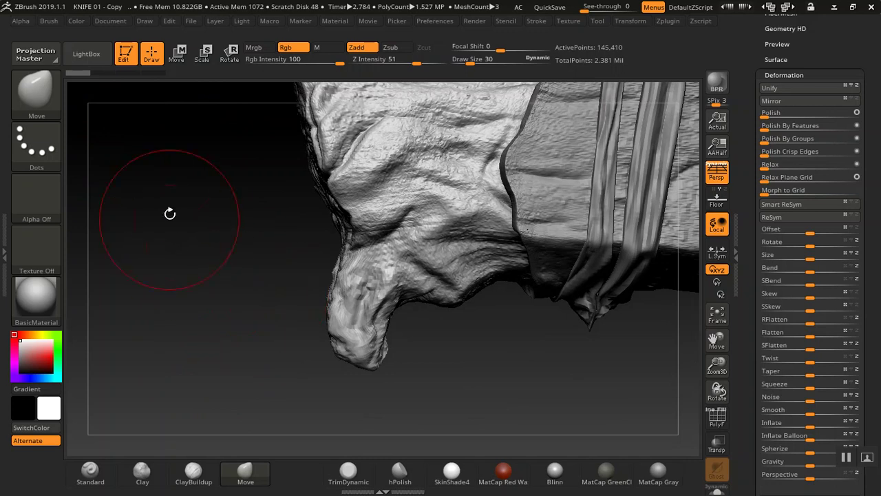
pyautogui.moveTo(354, 360); pyautogui.dragTo(344, 322)
# - Lower the wood piece's subdivision level from 3 down to 1
pyautogui.press('ctrl')
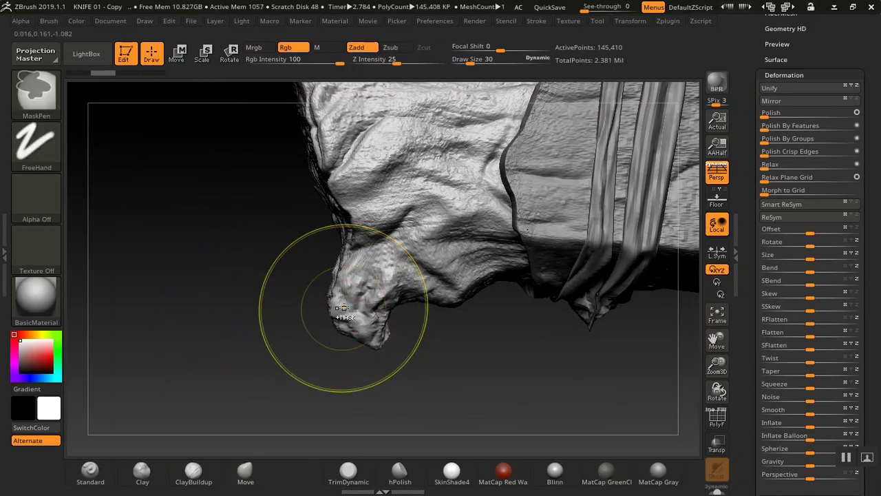
pyautogui.scroll(5, 790, 110)
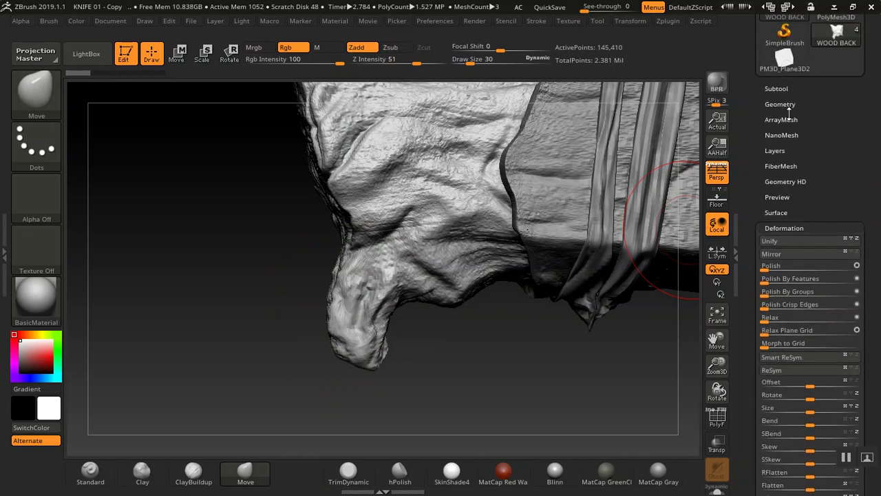
pyautogui.click(787, 104)
pyautogui.moveTo(784, 132); pyautogui.dragTo(777, 135)
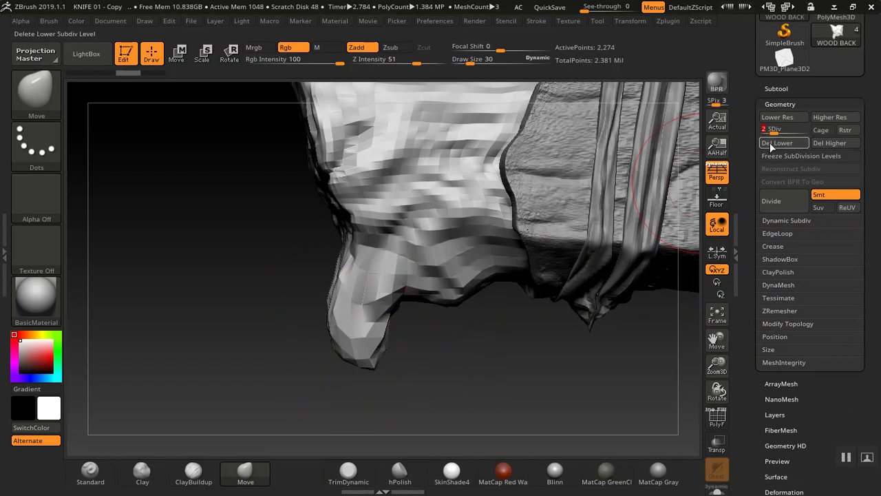
pyautogui.moveTo(774, 131); pyautogui.dragTo(766, 132)
pyautogui.moveTo(279, 321); pyautogui.dragTo(346, 321)
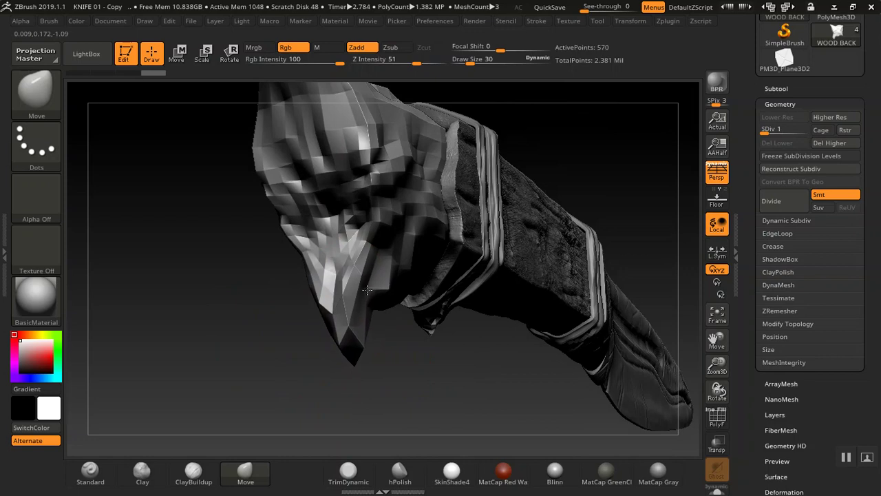
pyautogui.moveTo(344, 364)
pyautogui.mouseDown()
pyautogui.moveTo(245, 350)
pyautogui.moveTo(360, 347)
pyautogui.moveTo(390, 319)
pyautogui.mouseUp()
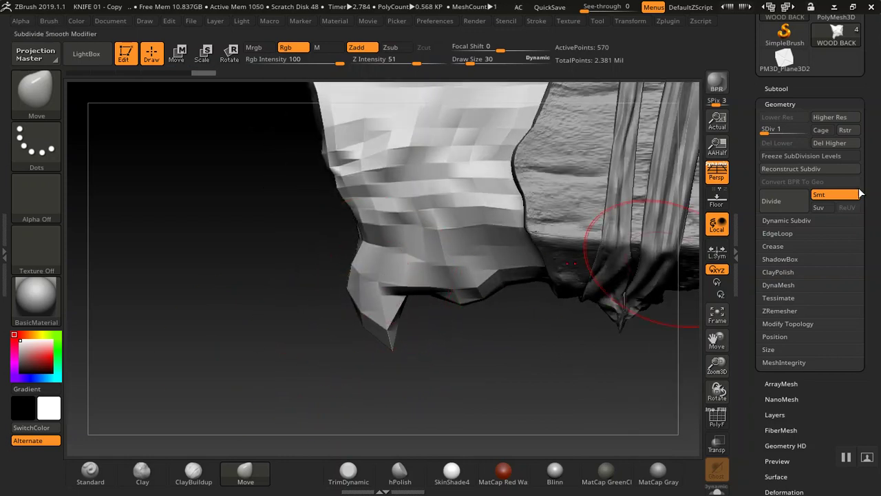
# - Raise subdivision to level 3 and pull the tip's upper edge lower
pyautogui.click(785, 130)
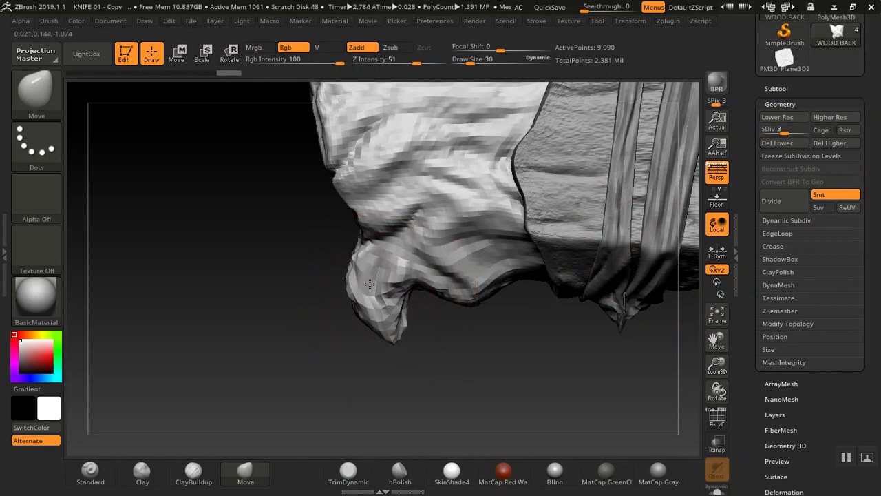
pyautogui.moveTo(285, 319)
pyautogui.mouseDown()
pyautogui.moveTo(414, 281)
pyautogui.moveTo(372, 300)
pyautogui.mouseUp()
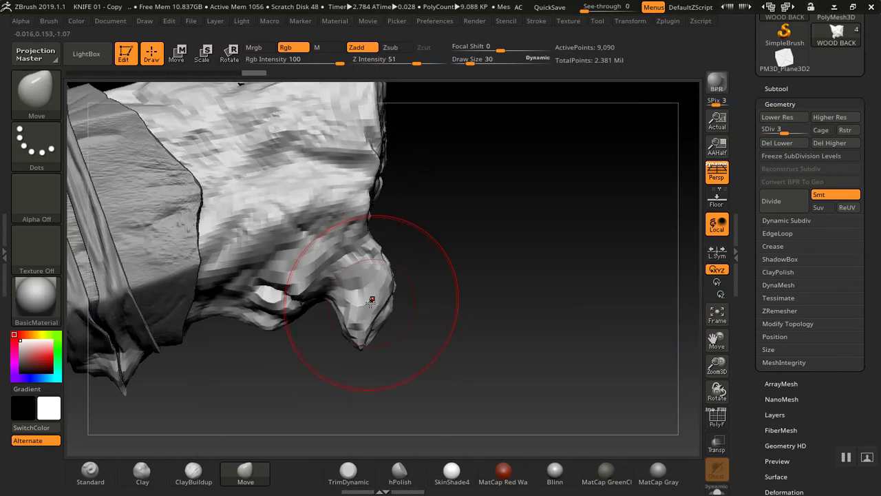
pyautogui.moveTo(306, 276); pyautogui.dragTo(361, 329)
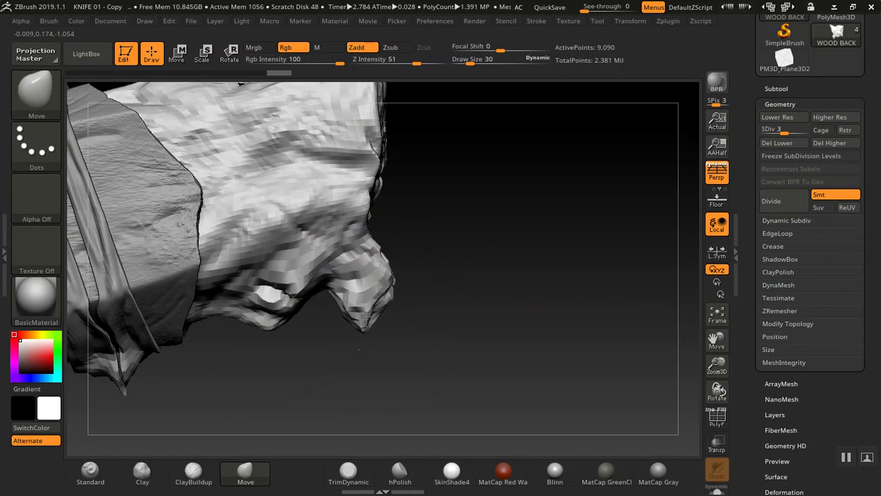
pyautogui.hotkey('ctrl', 'n')
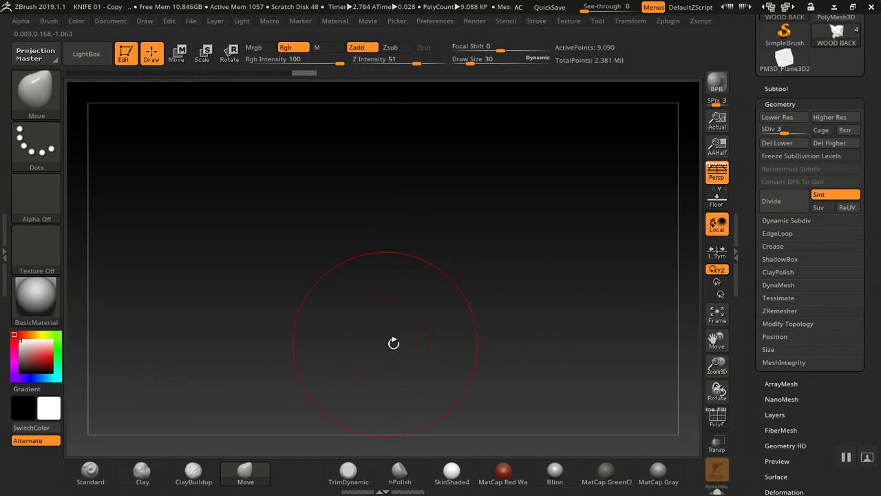
# - Tumble around the framed knife, then raise the SDiv slider from 3 to 5
pyautogui.press('f')
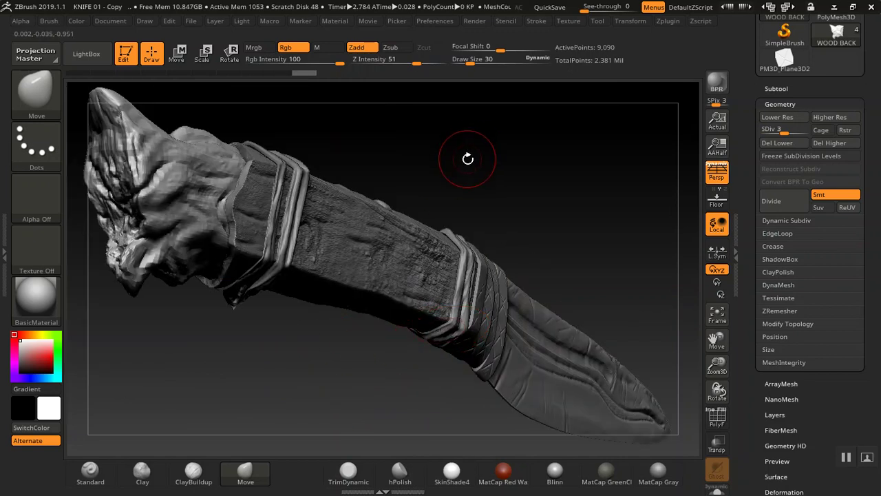
pyautogui.keyDown('ctrl'); pyautogui.moveTo(437, 163); pyautogui.dragTo(403, 186, button='right'); pyautogui.keyUp('ctrl')
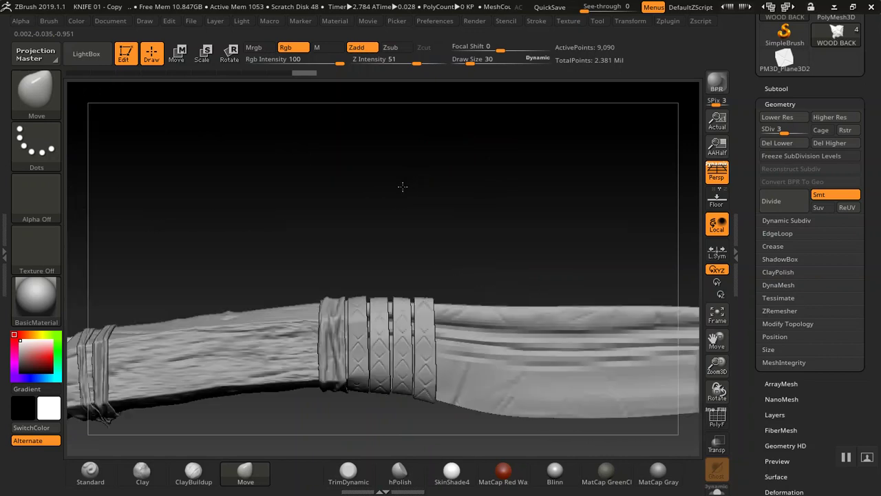
pyautogui.keyDown('alt'); pyautogui.moveTo(310, 197); pyautogui.dragTo(533, 182, button='right'); pyautogui.keyUp('alt')
pyautogui.moveTo(544, 141); pyautogui.dragTo(277, 339, button='right')
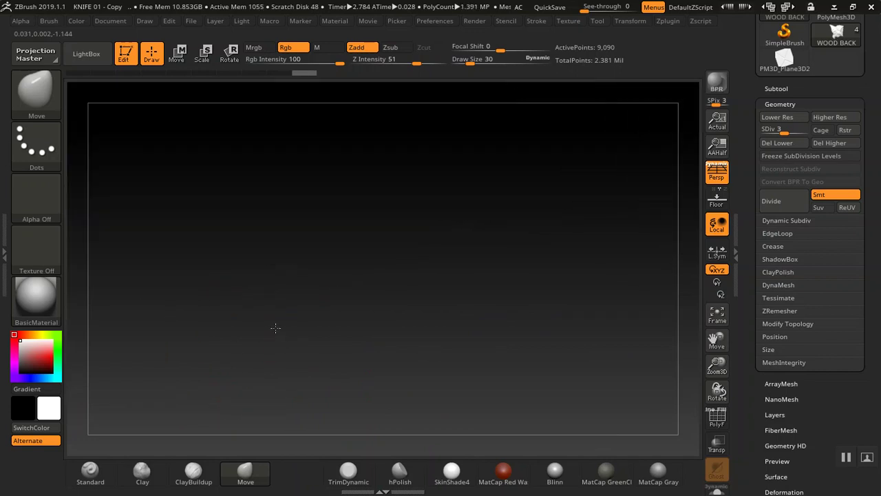
pyautogui.moveTo(319, 315); pyautogui.dragTo(423, 96, button='right')
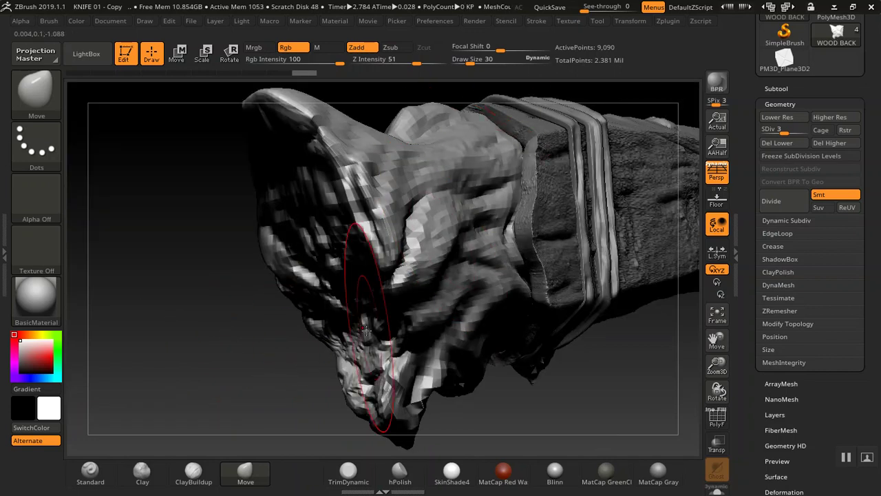
pyautogui.moveTo(577, 404)
pyautogui.mouseDown(button='right')
pyautogui.moveTo(471, 420)
pyautogui.moveTo(441, 413)
pyautogui.moveTo(231, 337)
pyautogui.moveTo(255, 313)
pyautogui.mouseUp(button='right')
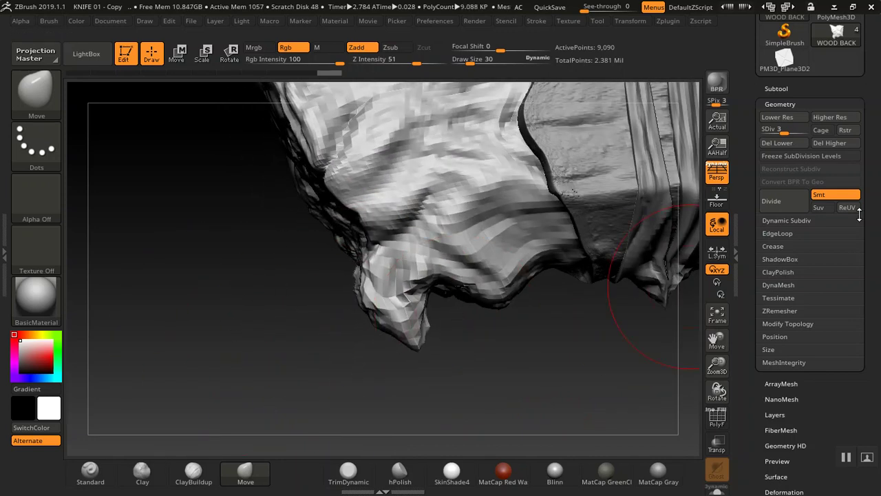
pyautogui.moveTo(792, 130); pyautogui.dragTo(810, 130)
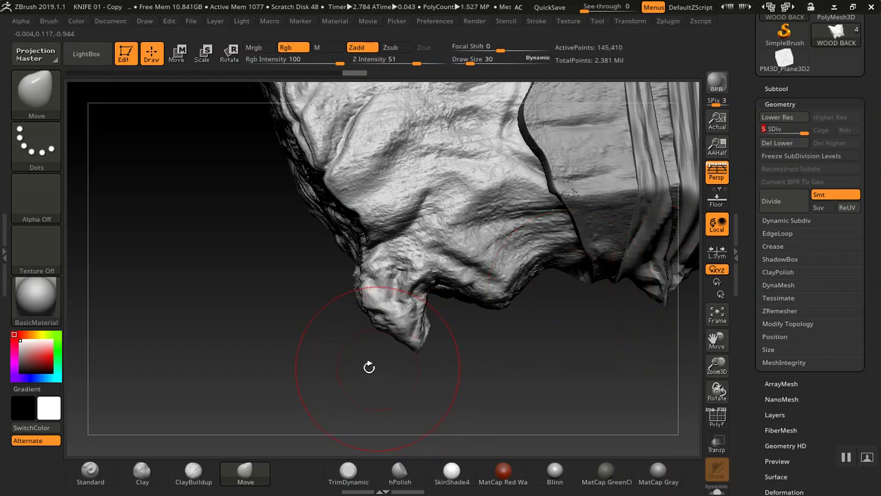
# - Round off the hanging tip with a small Clay brush at strength 20
pyautogui.click(36, 104)
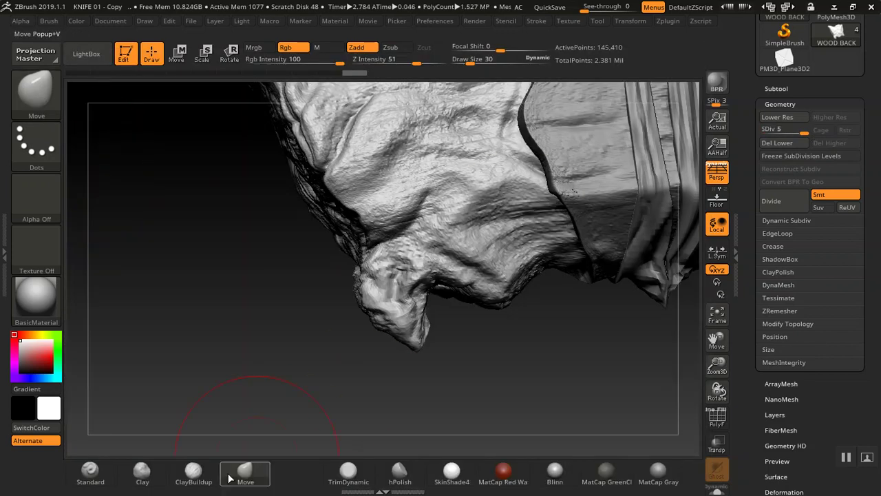
pyautogui.click(92, 474)
pyautogui.click(142, 472)
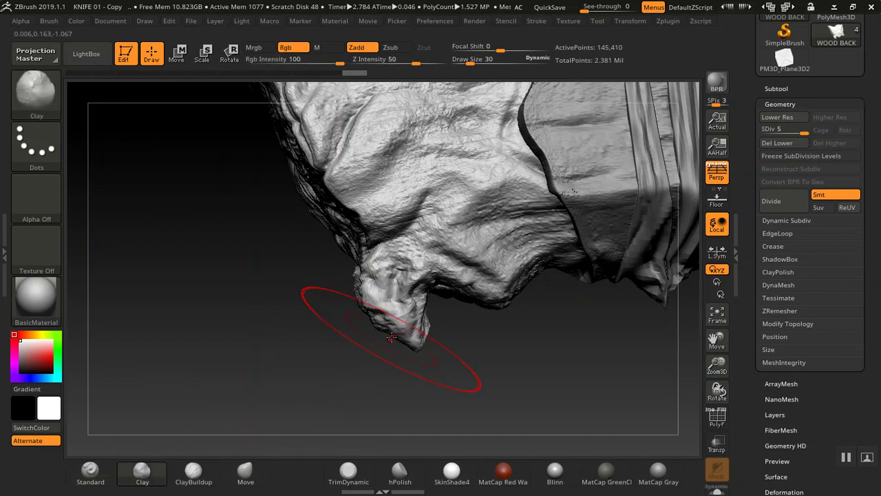
pyautogui.press('[')
pyautogui.press('[')
pyautogui.press('[')
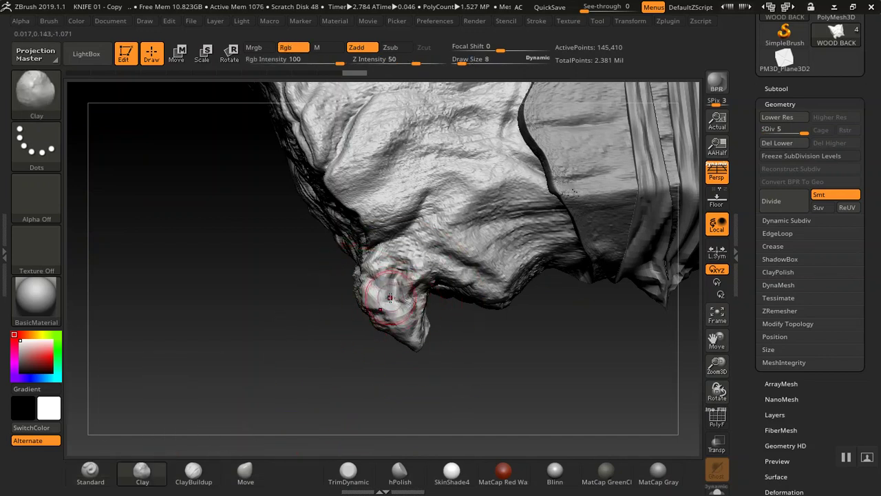
pyautogui.moveTo(416, 63); pyautogui.dragTo(391, 63)
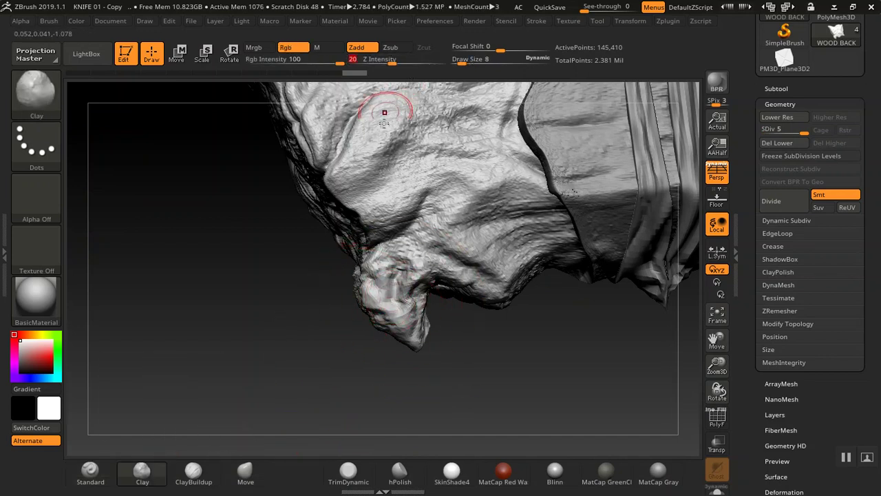
pyautogui.moveTo(374, 291); pyautogui.dragTo(418, 347)
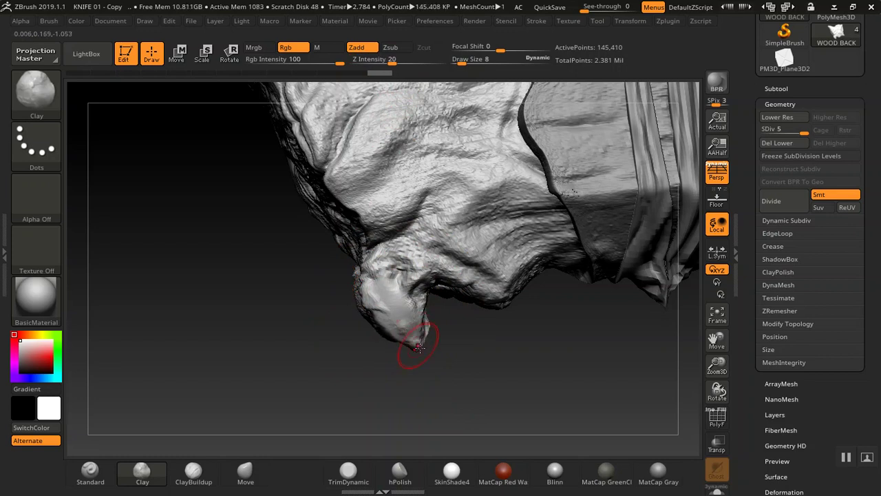
pyautogui.moveTo(319, 383)
pyautogui.mouseDown()
pyautogui.moveTo(403, 255)
pyautogui.moveTo(429, 297)
pyautogui.moveTo(427, 333)
pyautogui.moveTo(385, 344)
pyautogui.moveTo(316, 340)
pyautogui.moveTo(329, 365)
pyautogui.moveTo(379, 339)
pyautogui.mouseUp()
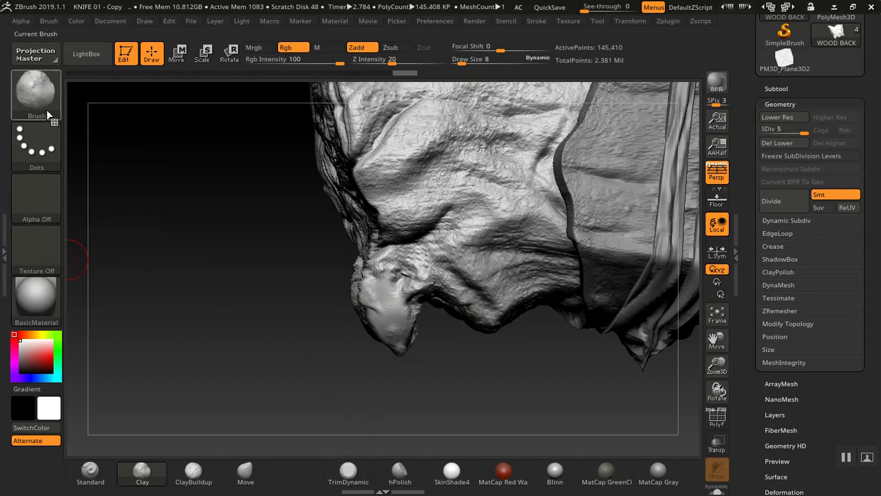
pyautogui.click(91, 470)
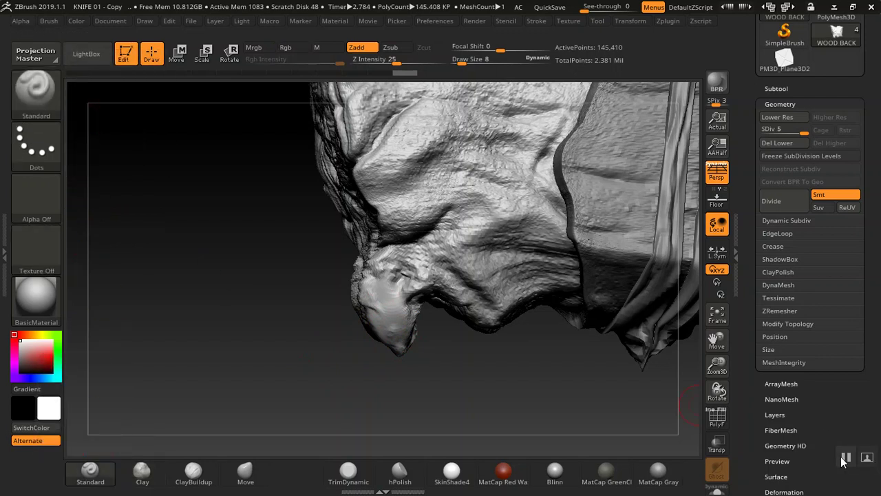
# - Stamp wood-grain texture onto the pommel tip using DragRect and raised Z Intensity, undoing bad strokes
pyautogui.moveTo(329, 384)
pyautogui.mouseDown()
pyautogui.moveTo(296, 370)
pyautogui.moveTo(279, 293)
pyautogui.moveTo(363, 276)
pyautogui.mouseUp()
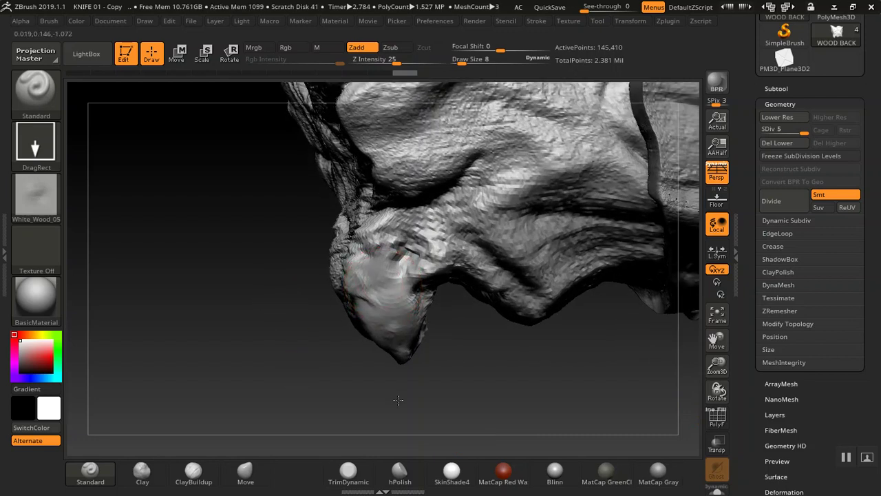
pyautogui.moveTo(397, 62); pyautogui.dragTo(434, 82)
pyautogui.hotkey('ctrl', 'z')
pyautogui.hotkey('ctrl', 'z')
pyautogui.hotkey('ctrl', 'z')
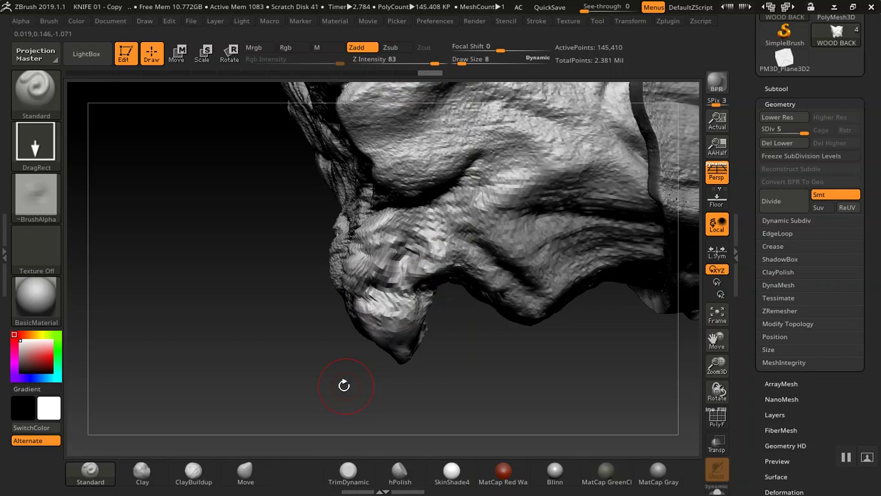
pyautogui.moveTo(303, 361)
pyautogui.mouseDown()
pyautogui.moveTo(297, 291)
pyautogui.moveTo(282, 297)
pyautogui.moveTo(324, 348)
pyautogui.moveTo(314, 355)
pyautogui.moveTo(373, 338)
pyautogui.mouseUp()
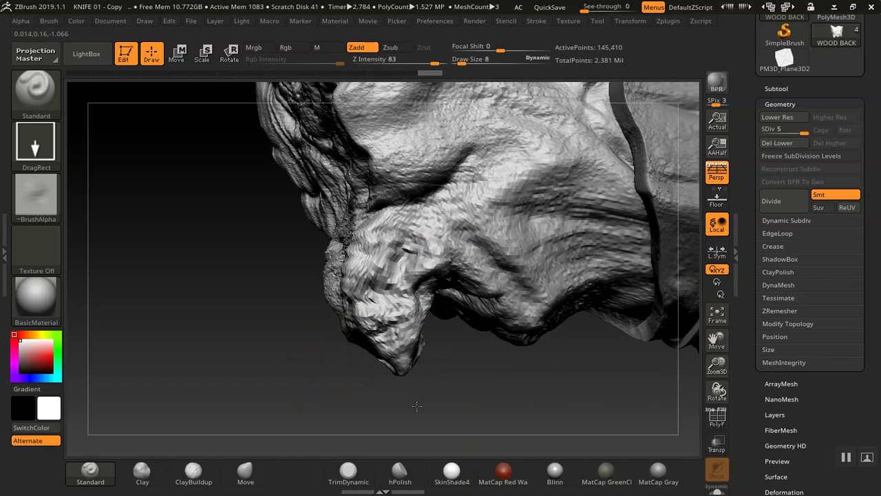
pyautogui.moveTo(309, 360)
pyautogui.mouseDown()
pyautogui.moveTo(238, 334)
pyautogui.moveTo(213, 374)
pyautogui.moveTo(253, 327)
pyautogui.moveTo(252, 334)
pyautogui.mouseUp()
pyautogui.press('ctrl')
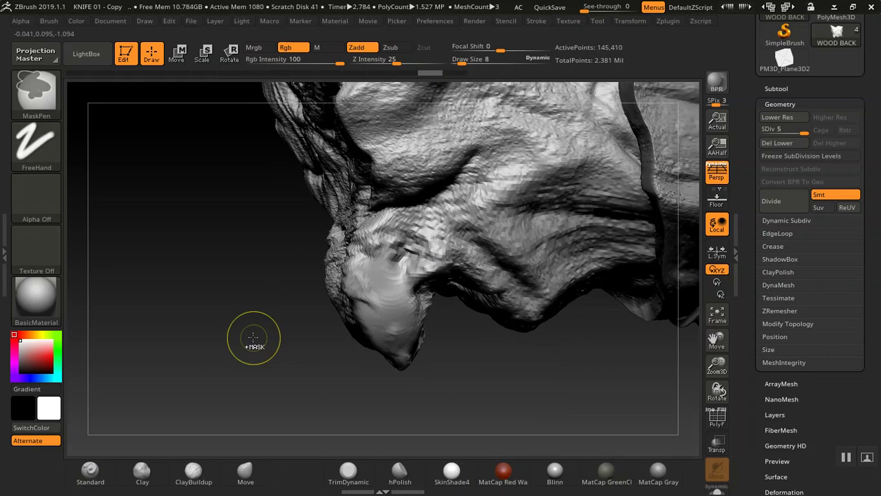
pyautogui.moveTo(399, 61); pyautogui.dragTo(417, 63)
pyautogui.hotkey('ctrl', 'z')
pyautogui.hotkey('ctrl', 'z')
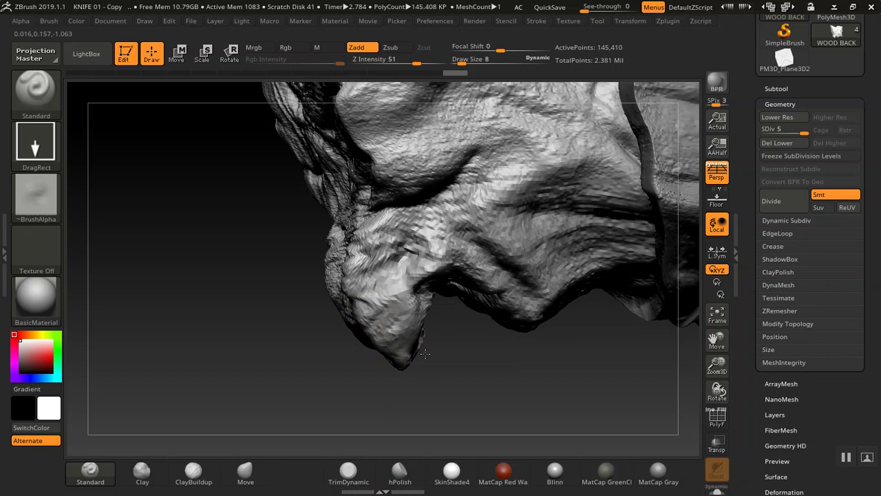
# - Inspect the textured pommel from several sides and bring up the Save Project dialog
pyautogui.moveTo(402, 308); pyautogui.dragTo(349, 295, button='right')
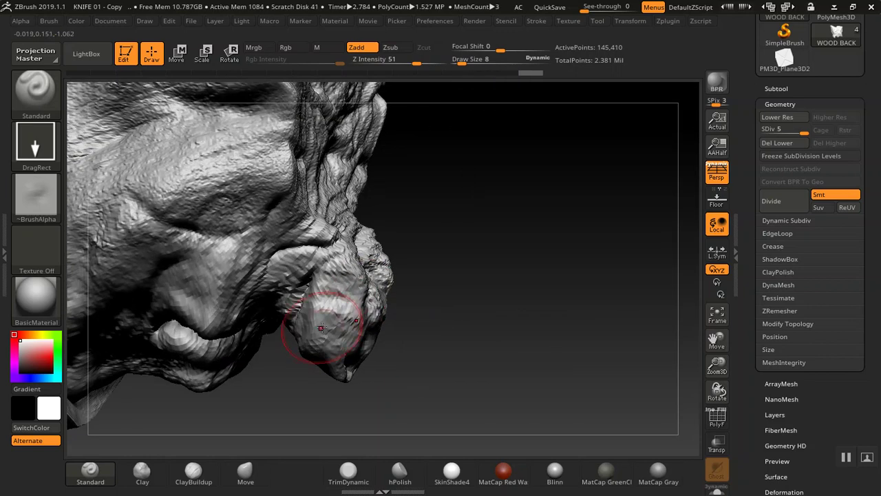
pyautogui.moveTo(504, 373)
pyautogui.mouseDown()
pyautogui.moveTo(381, 392)
pyautogui.moveTo(411, 400)
pyautogui.mouseUp()
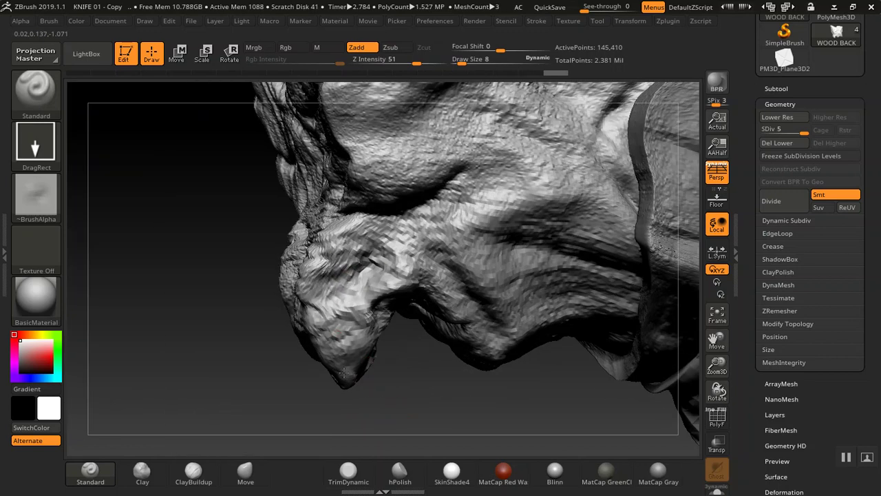
pyautogui.moveTo(393, 388); pyautogui.dragTo(393, 388)
pyautogui.moveTo(448, 377); pyautogui.dragTo(258, 338)
pyautogui.moveTo(425, 343)
pyautogui.mouseDown()
pyautogui.moveTo(391, 378)
pyautogui.moveTo(450, 374)
pyautogui.moveTo(436, 360)
pyautogui.mouseUp()
pyautogui.hotkey('ctrl', 's')
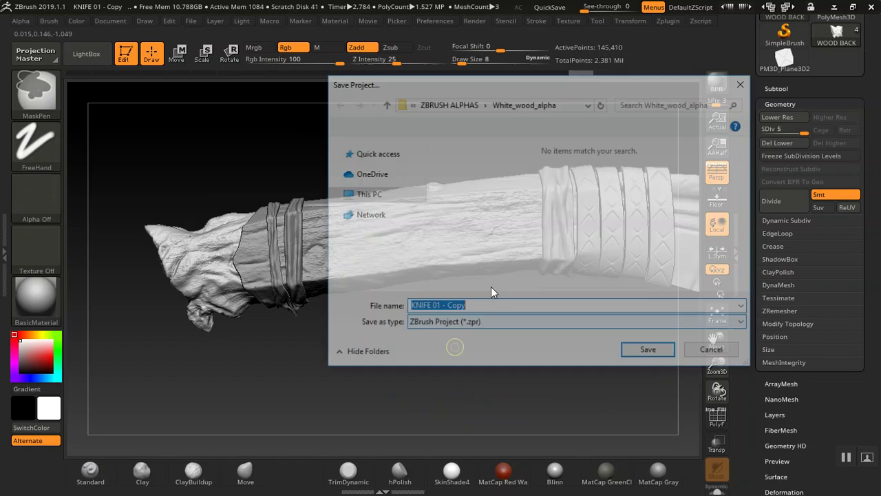
# - Save over KNIFE 01 - Copy in Documents\TUTORIAL\KNIFE SERIES\KNIFE 01, confirming the overwrite
pyautogui.click(383, 195)
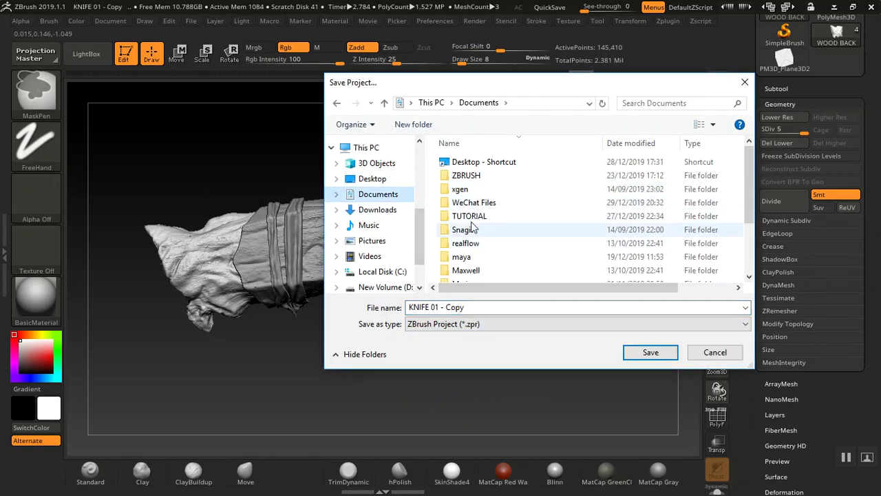
pyautogui.click(473, 217)
pyautogui.doubleClick(476, 219)
pyautogui.doubleClick(468, 179)
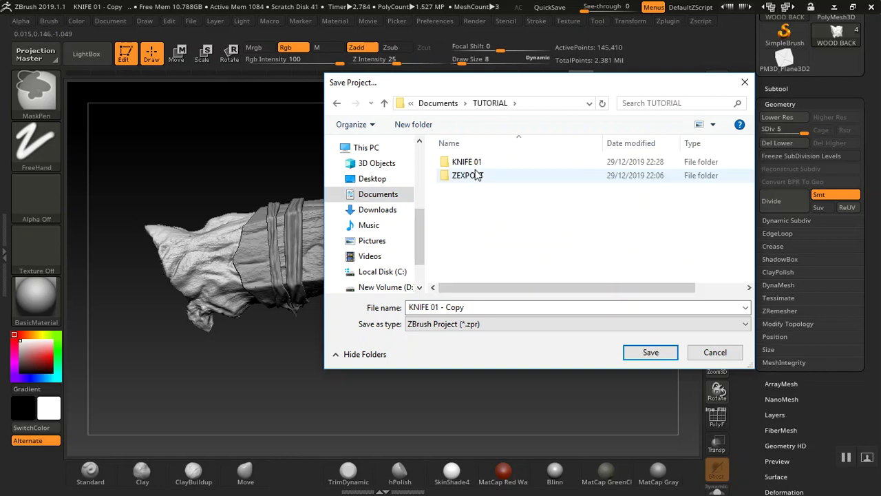
pyautogui.click(486, 164)
pyautogui.doubleClick(485, 164)
pyautogui.click(492, 202)
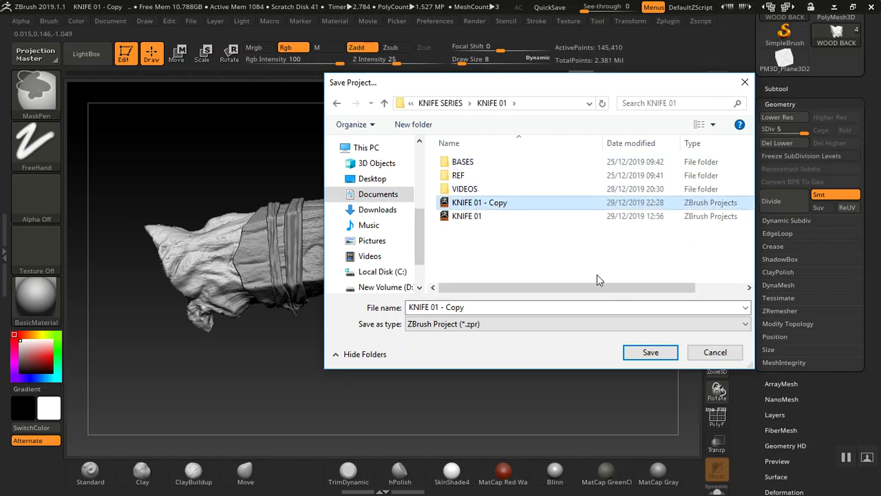
pyautogui.click(662, 353)
pyautogui.click(480, 246)
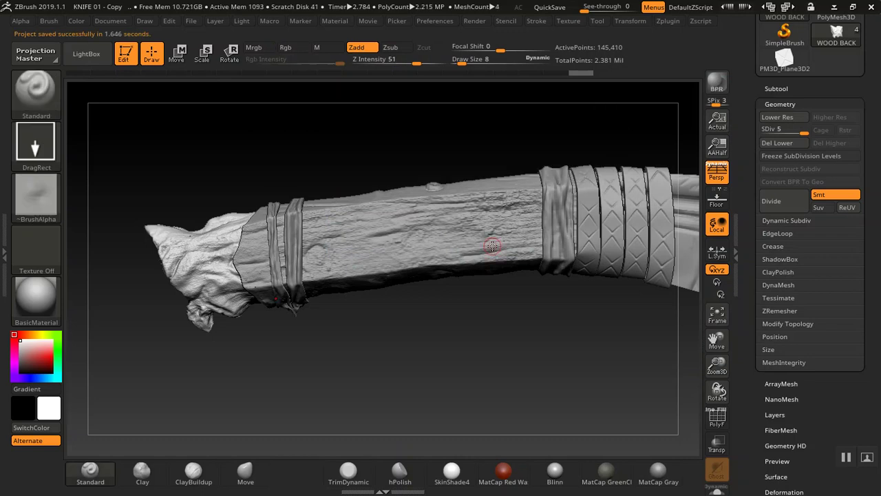
# - Select the CLOTH subtool and add one subdivision level with Geometry > Divide
pyautogui.moveTo(486, 332); pyautogui.dragTo(654, 267)
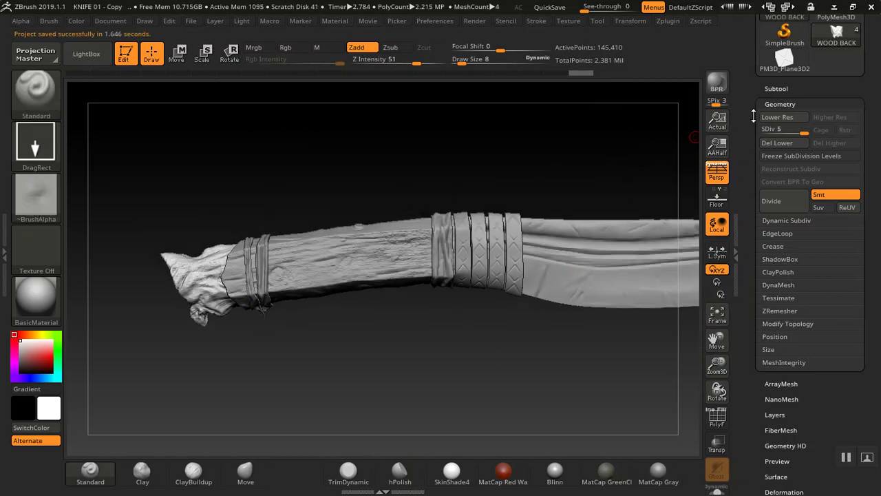
pyautogui.click(777, 89)
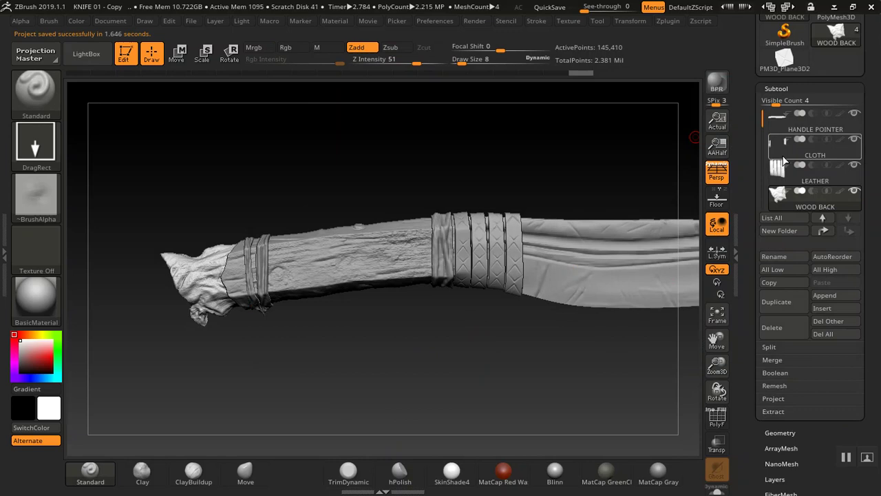
pyautogui.click(782, 149)
pyautogui.click(776, 88)
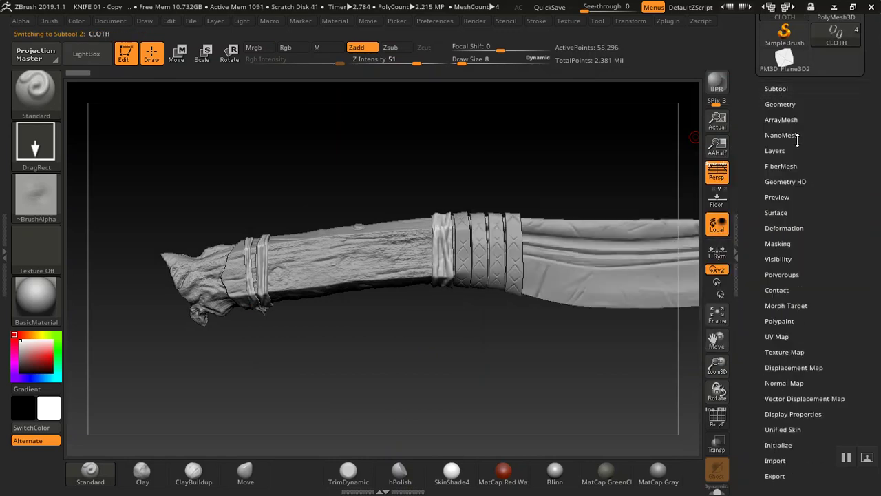
pyautogui.click(780, 104)
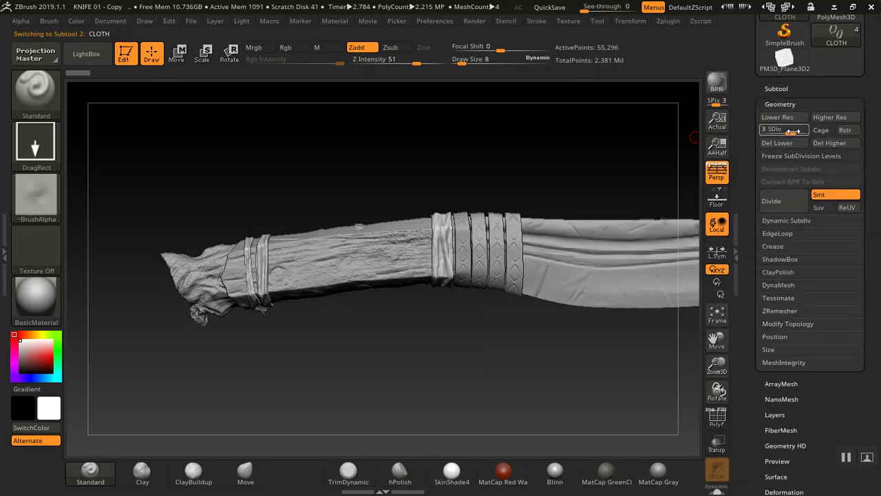
pyautogui.click(785, 201)
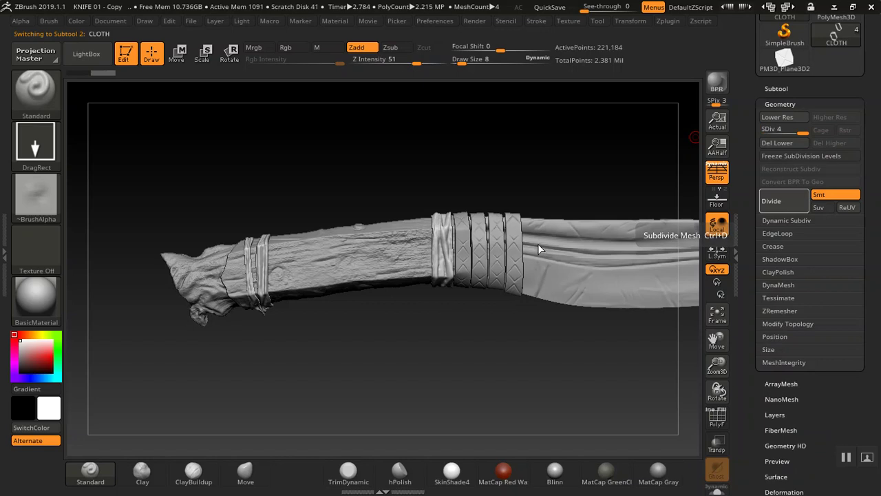
# - Select the LEATHER subtool and check its subdivision level
pyautogui.click(777, 89)
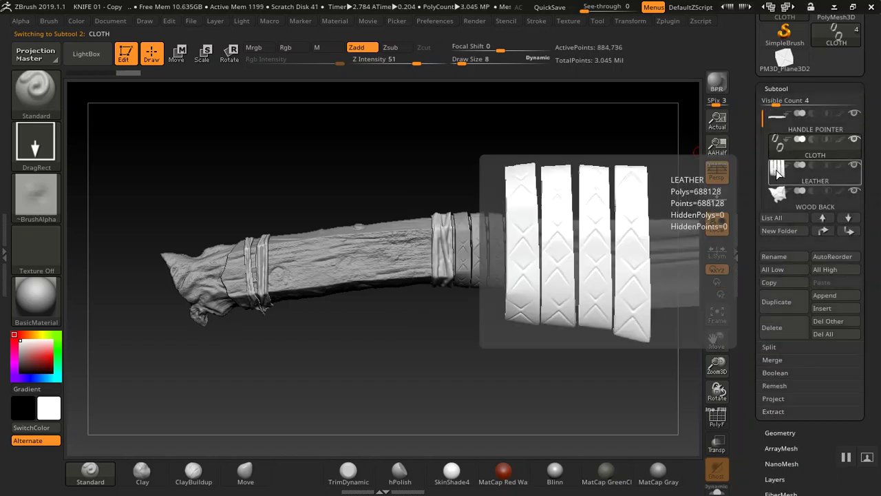
pyautogui.click(777, 171)
pyautogui.click(771, 88)
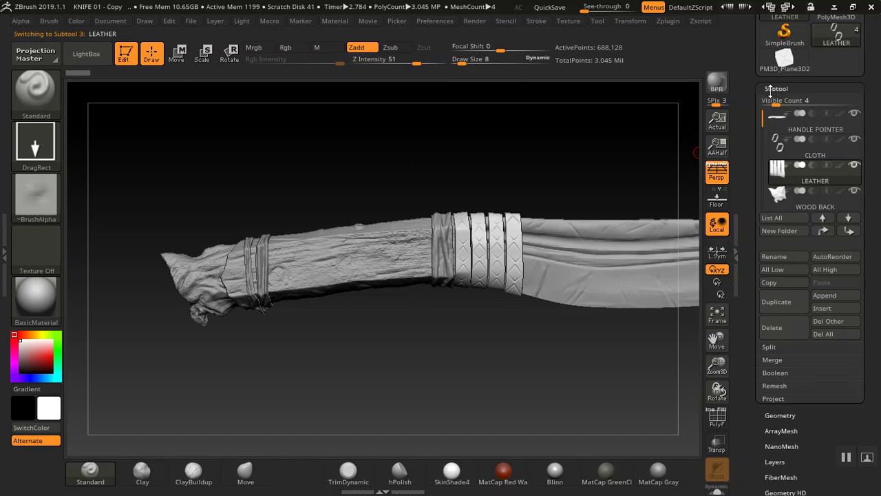
pyautogui.click(771, 89)
pyautogui.click(778, 104)
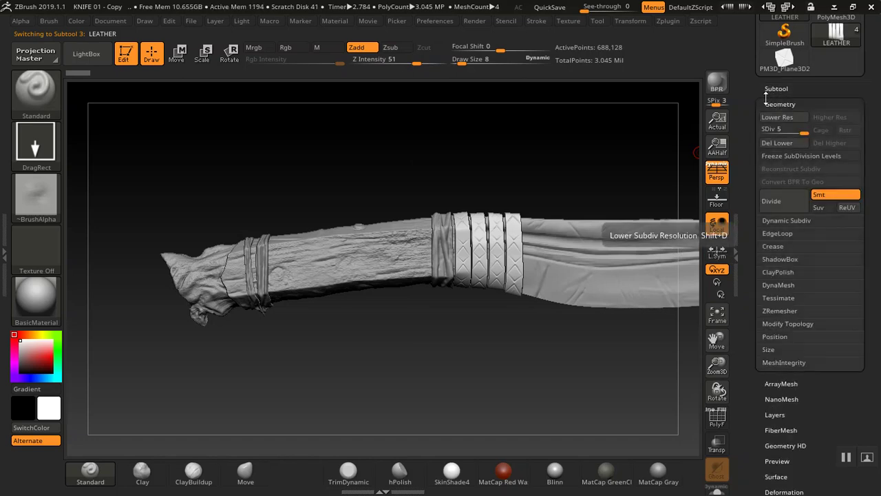
pyautogui.click(774, 89)
pyautogui.click(776, 89)
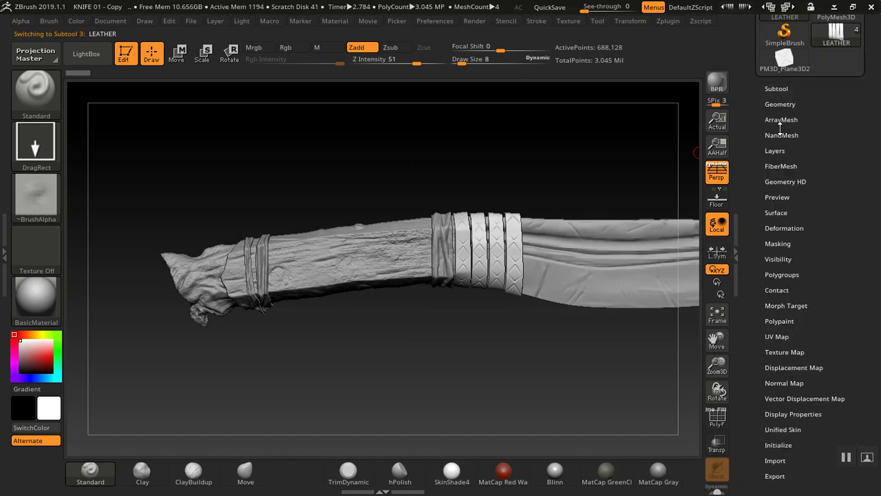
# - Select WOOD BACK and check its subdivision level 5 with 145,410 points
pyautogui.click(776, 89)
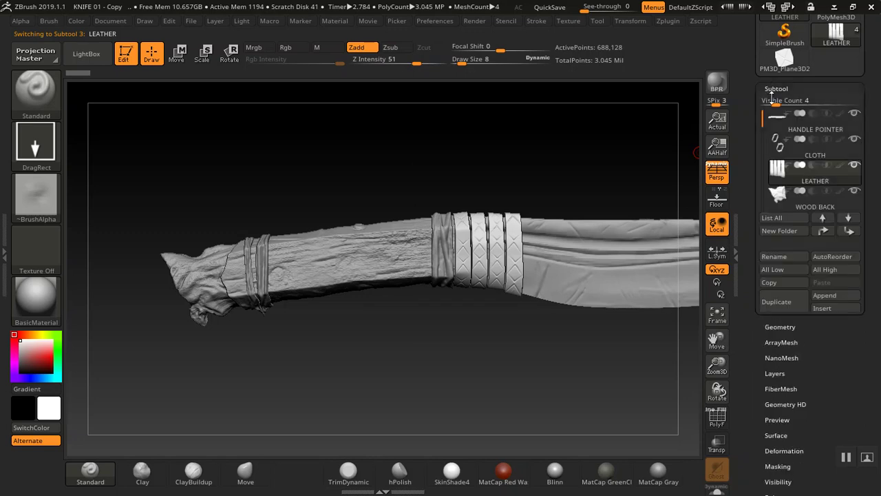
pyautogui.click(782, 115)
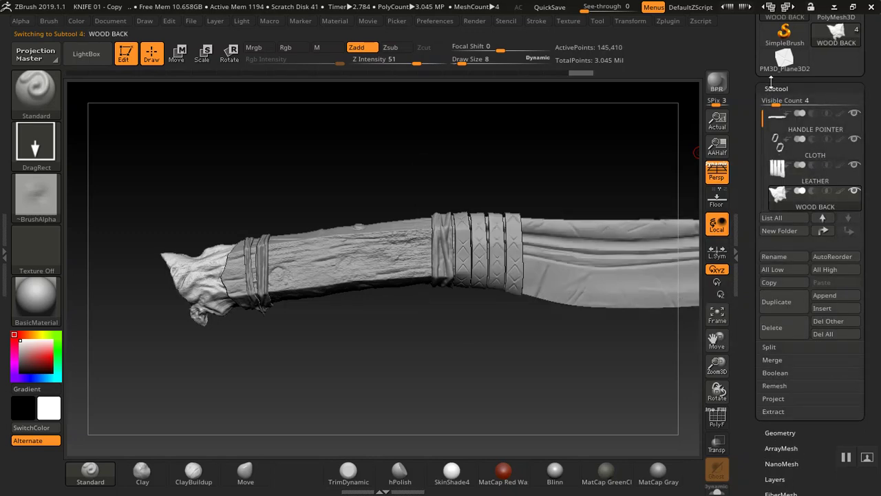
pyautogui.click(776, 89)
pyautogui.click(780, 104)
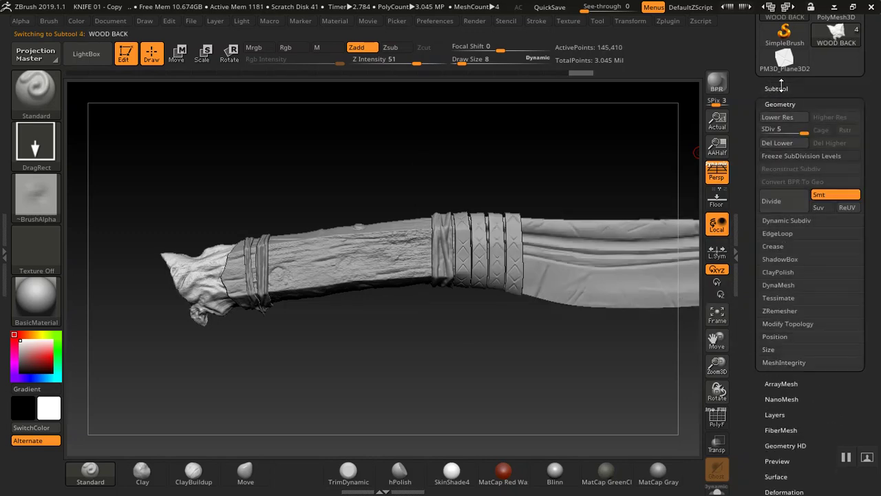
pyautogui.click(776, 89)
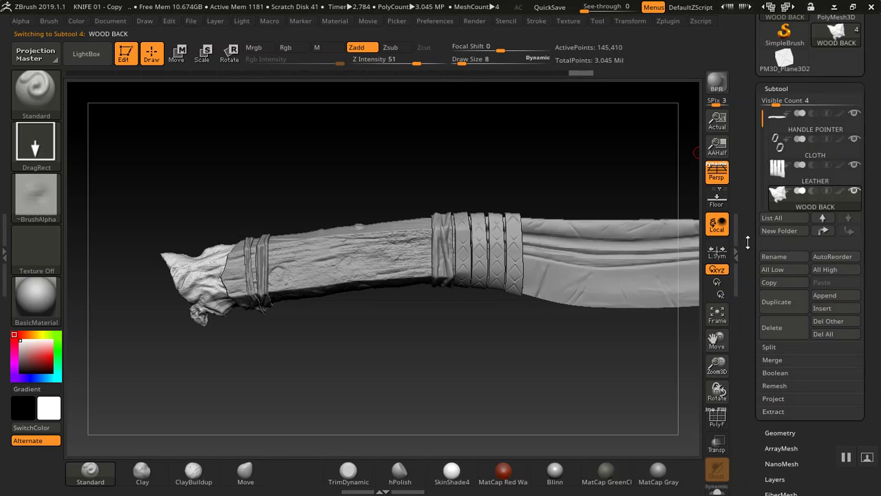
# - Open the Subtool Merge options, select CLOTH and MergeDown, confirming the prompt
pyautogui.scroll(-3, 748, 242)
pyautogui.click(772, 254)
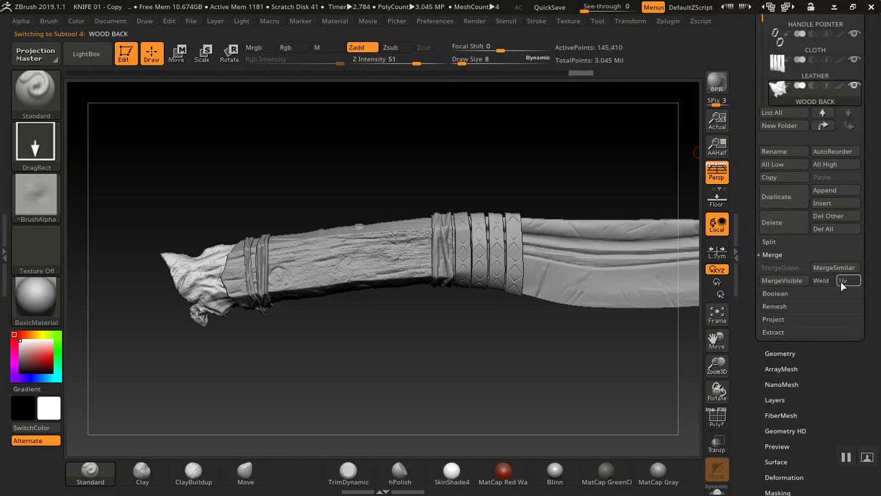
pyautogui.scroll(2, 771, 172)
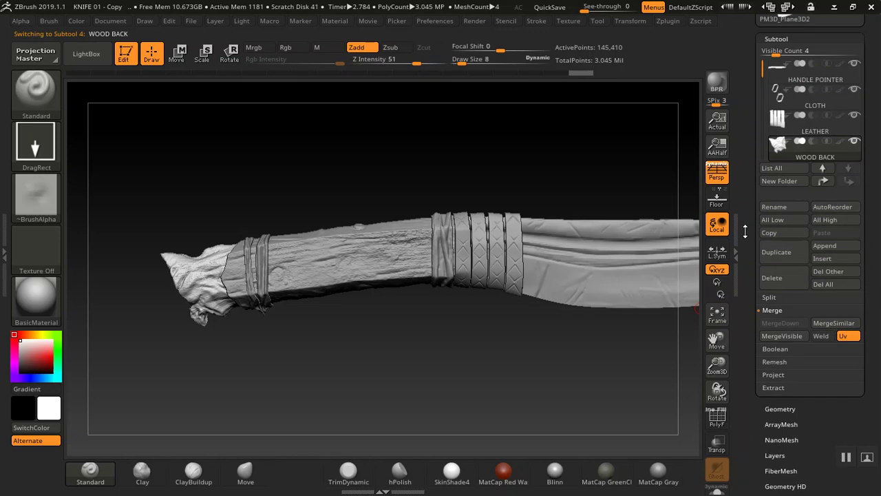
pyautogui.click(789, 127)
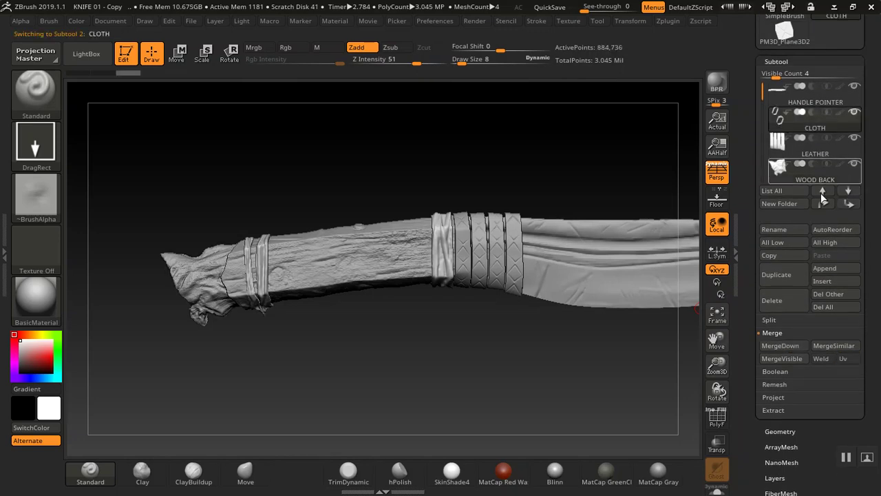
pyautogui.click(780, 345)
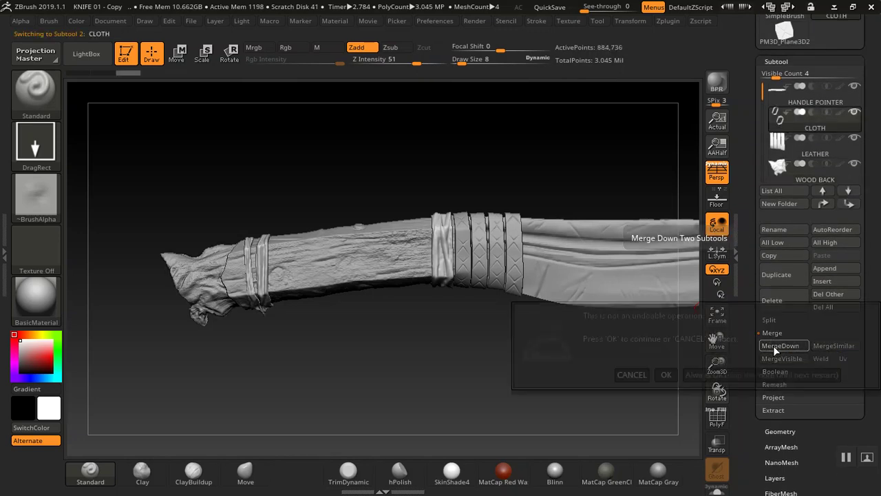
pyautogui.click(667, 374)
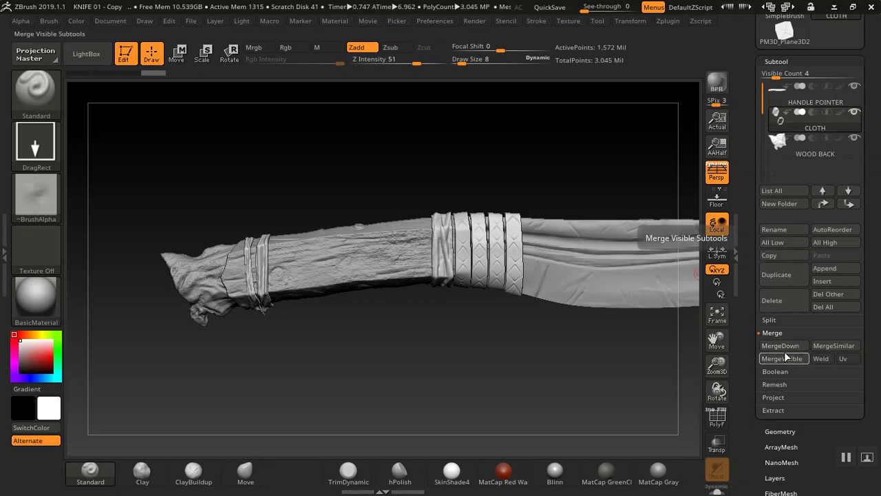
# - Enable Uv for merging, reselect CLOTH and MergeDown with WOOD BACK, confirming
pyautogui.click(842, 362)
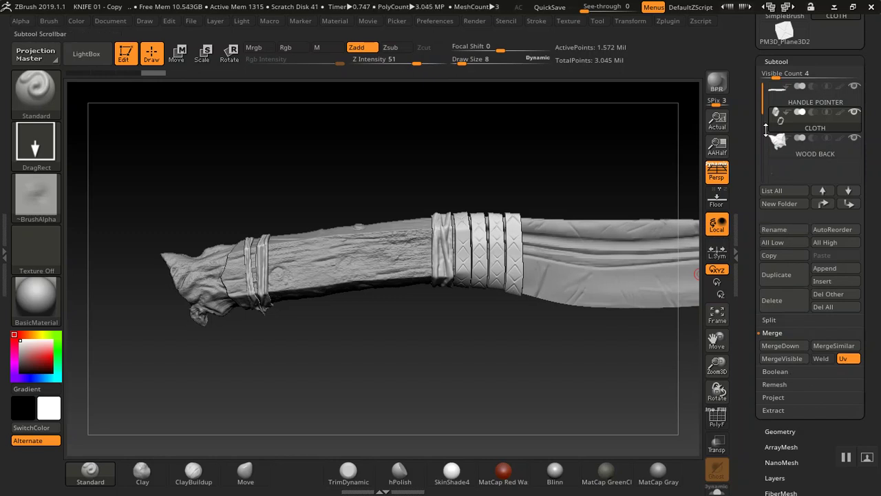
pyautogui.moveTo(788, 146)
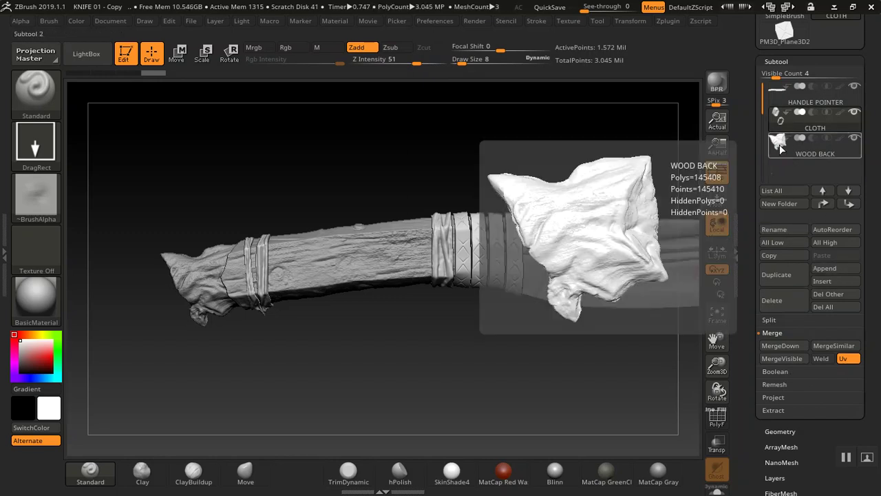
pyautogui.click(780, 146)
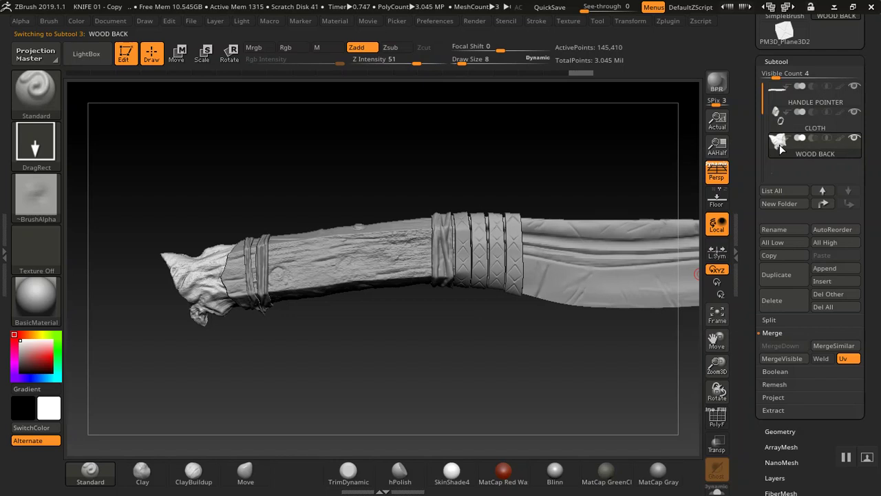
pyautogui.click(779, 120)
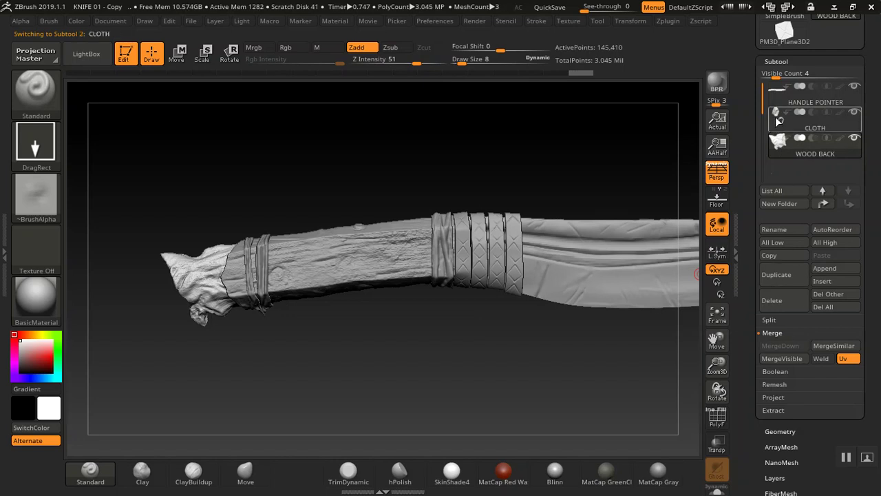
pyautogui.click(785, 347)
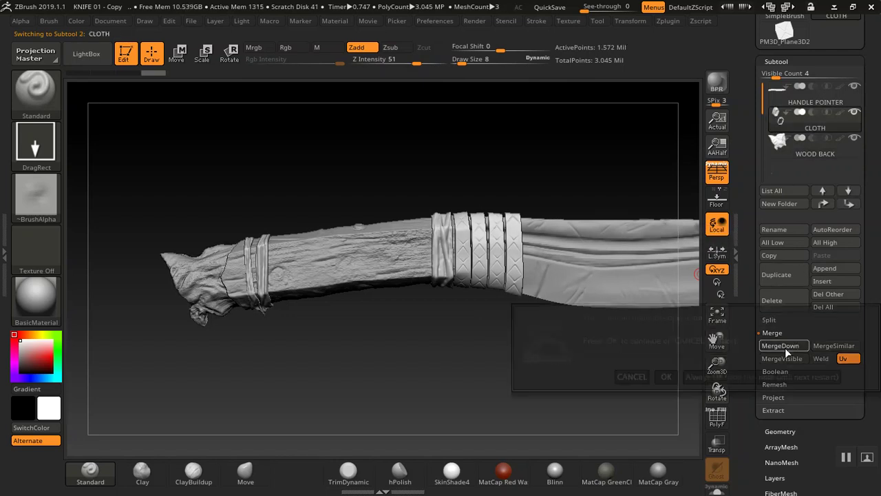
pyautogui.click(666, 376)
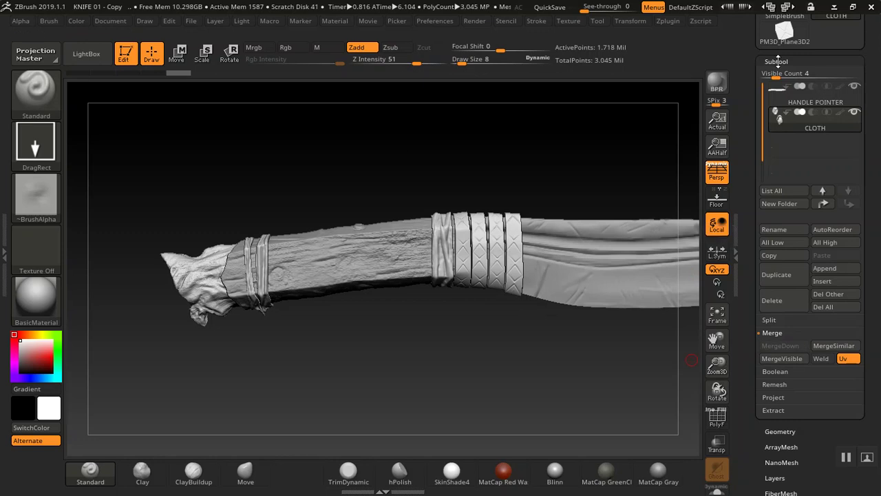
# - Turn off Morph UV in the UV Map settings to unflatten the mesh
pyautogui.click(776, 61)
pyautogui.moveTo(758, 135); pyautogui.dragTo(758, 89)
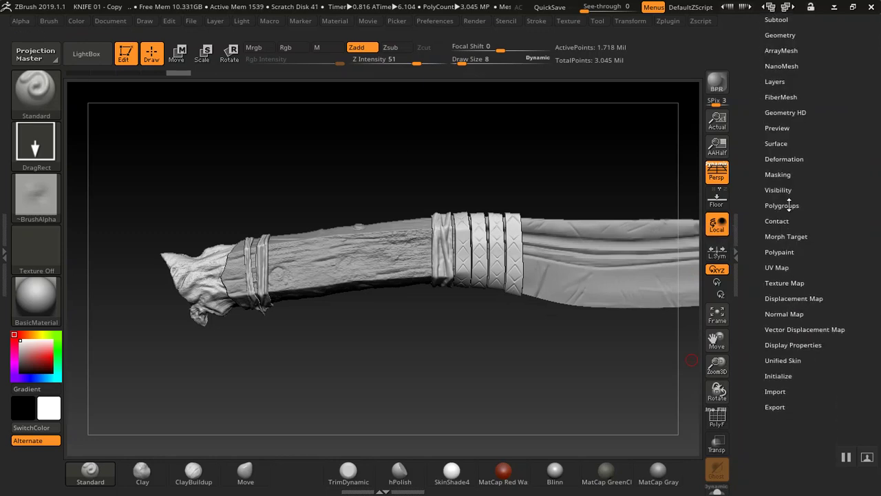
pyautogui.click(776, 267)
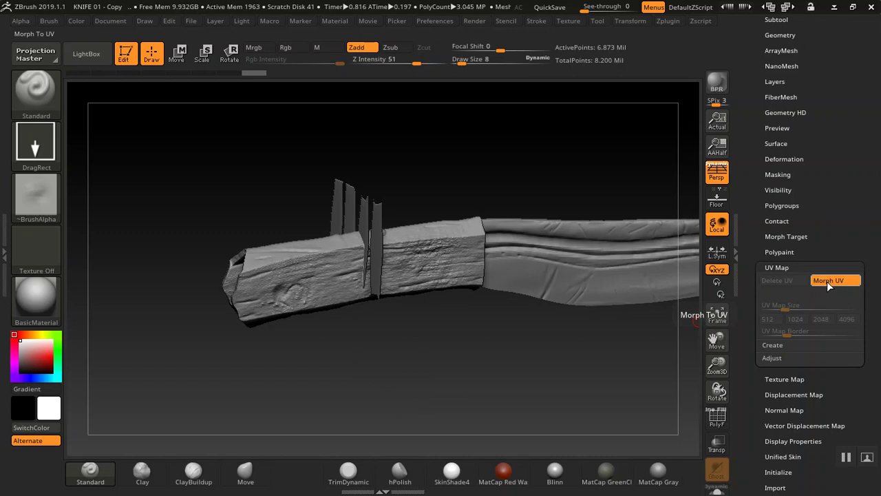
pyautogui.click(827, 280)
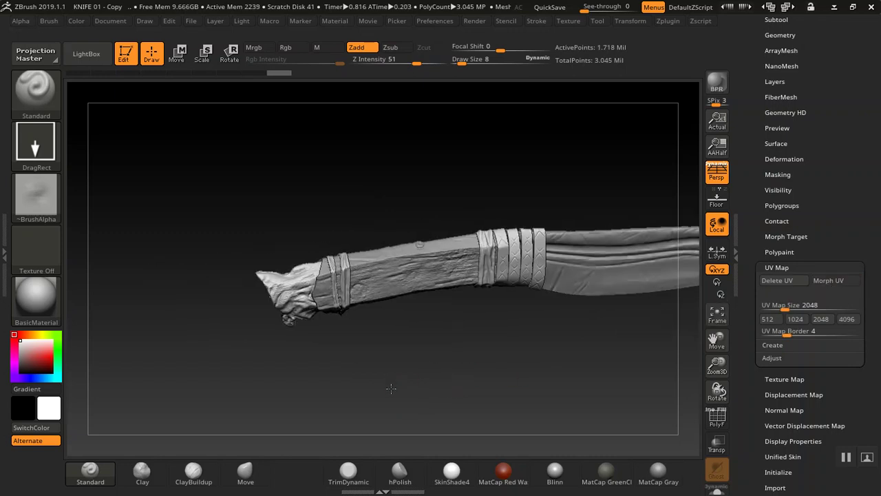
pyautogui.moveTo(763, 118); pyautogui.dragTo(755, 196)
# - Roll the Undo History back to step 1 and close ZBrush
pyautogui.click(777, 166)
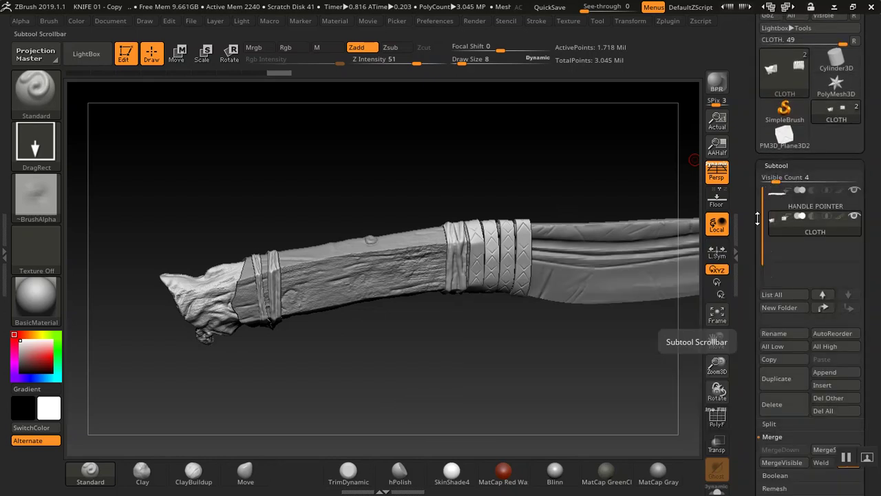
pyautogui.click(210, 71)
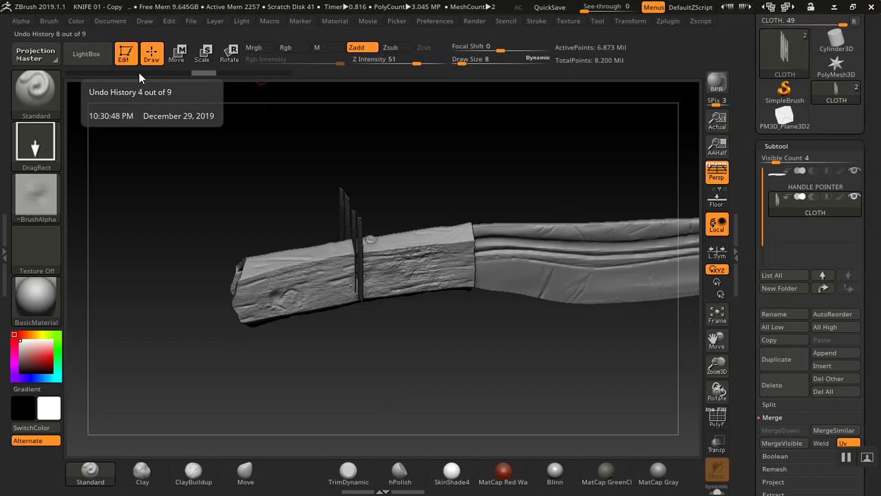
pyautogui.click(115, 73)
pyautogui.click(90, 73)
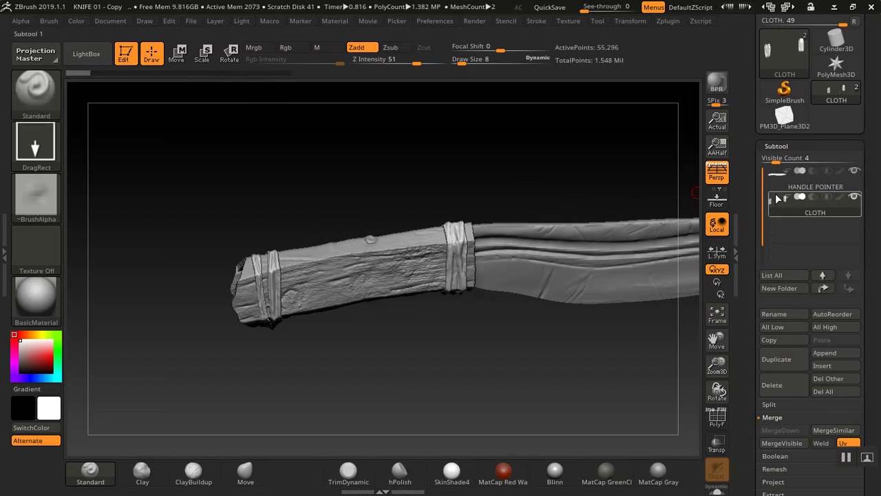
pyautogui.moveTo(759, 174); pyautogui.dragTo(760, 198)
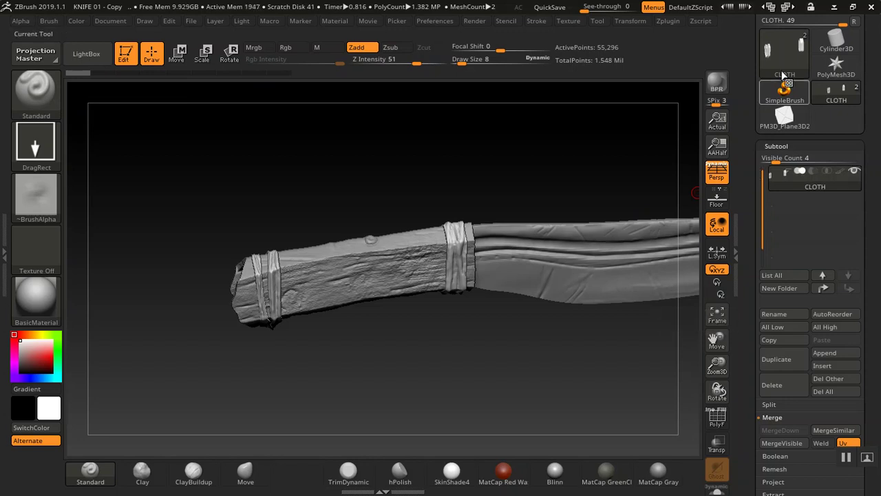
pyautogui.click(872, 6)
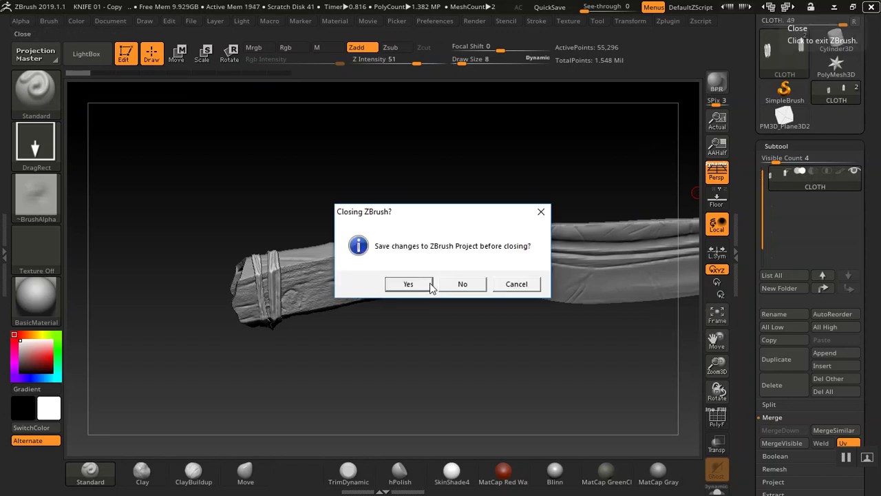
# - Quit without saving and reopen the KNIFE 01 - Copy project from File Explorer
pyautogui.click(458, 283)
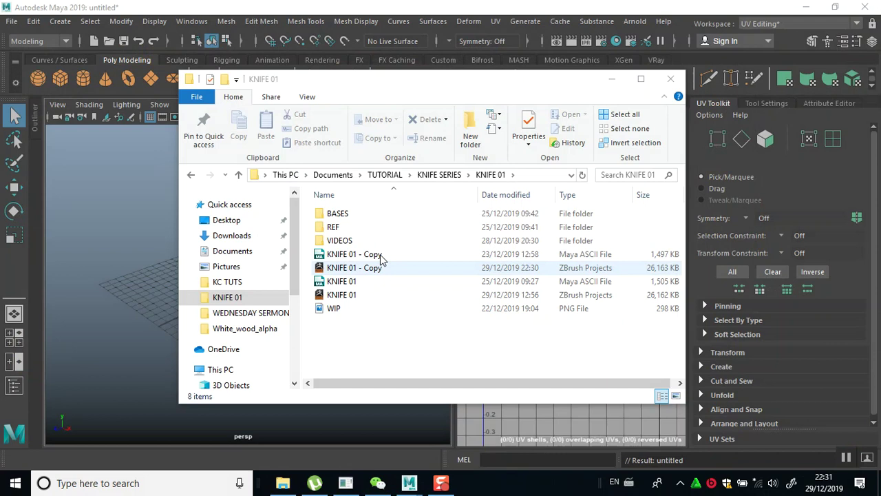
pyautogui.doubleClick(382, 270)
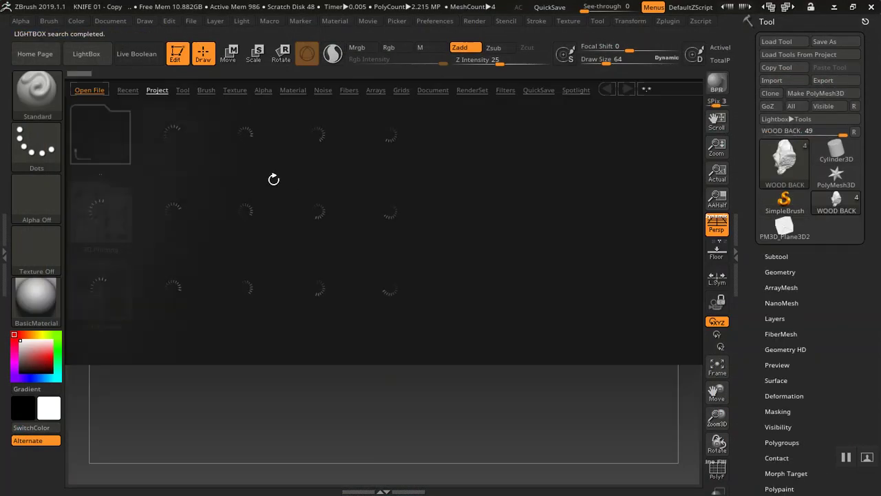
# - Close the project browser and make CLOTH the active subtool
pyautogui.click(86, 55)
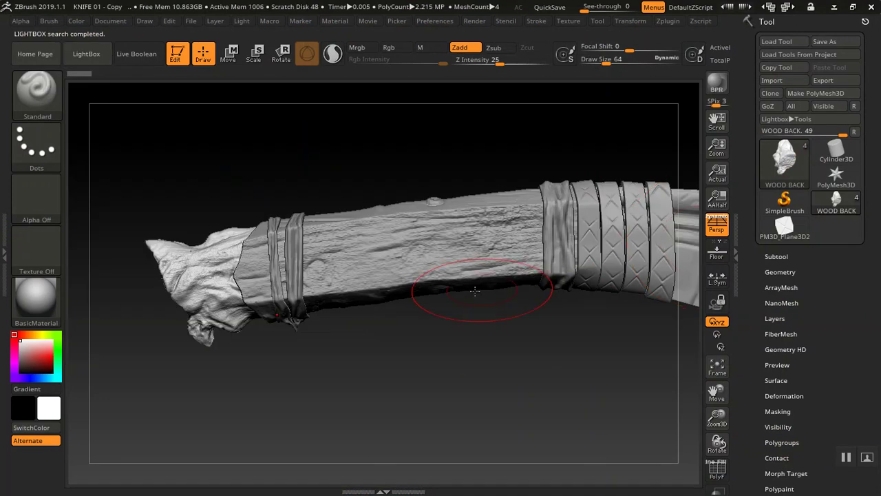
pyautogui.click(766, 270)
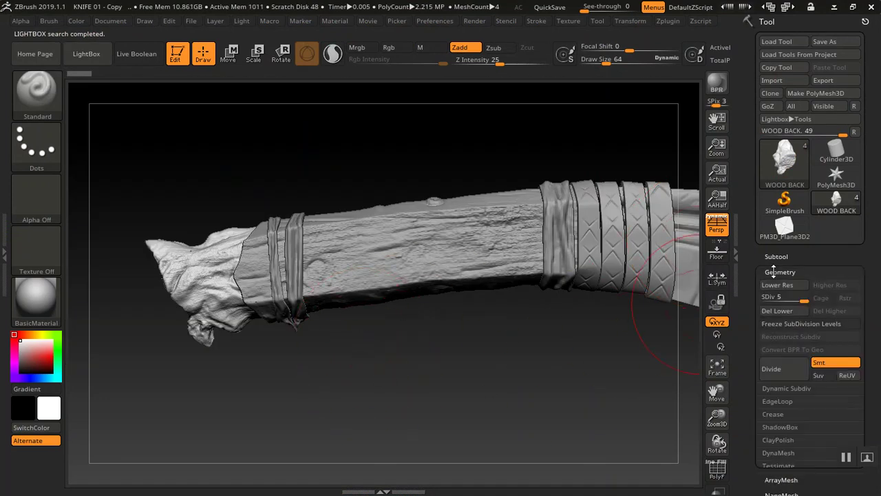
pyautogui.click(773, 195)
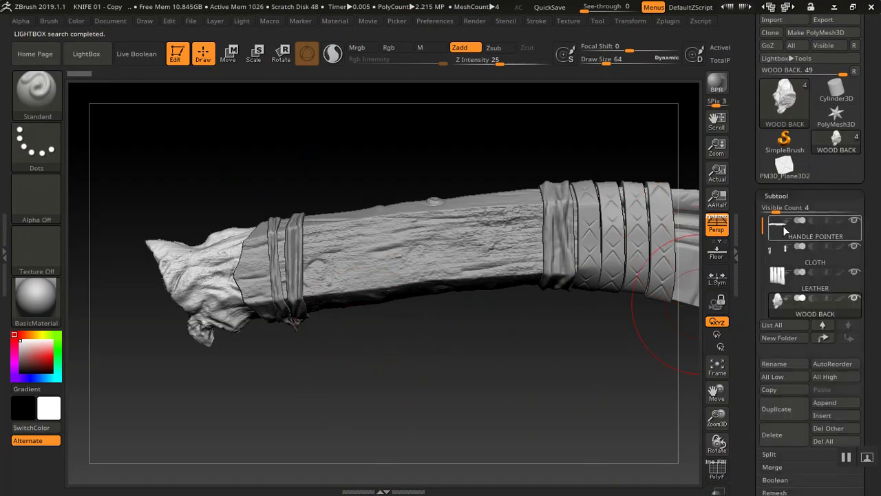
pyautogui.click(778, 196)
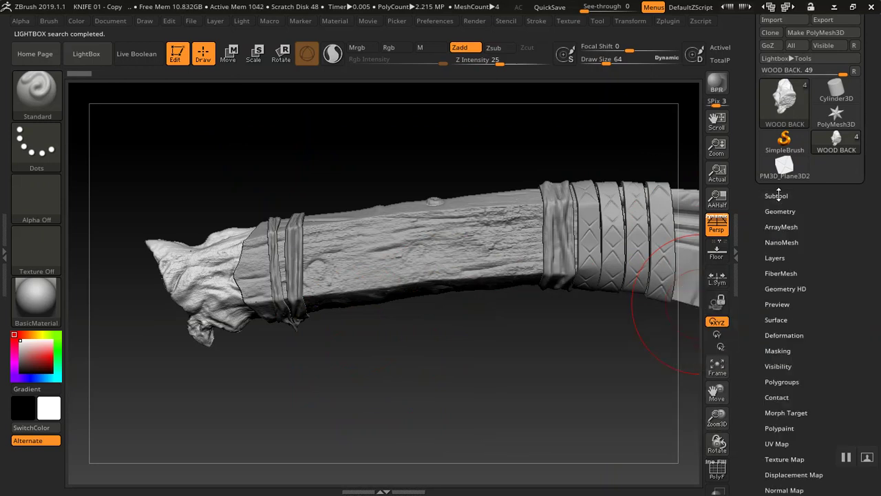
pyautogui.click(781, 212)
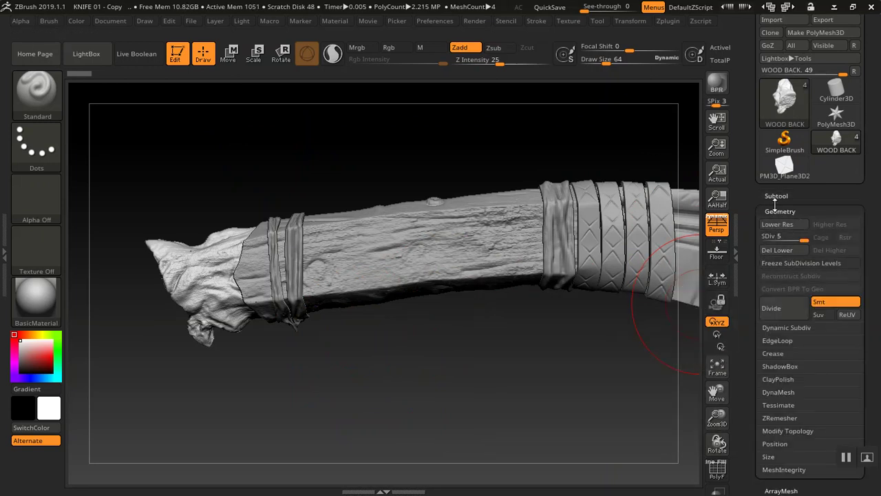
pyautogui.click(775, 196)
pyautogui.moveTo(771, 221)
pyautogui.scroll(-5, 772, 221)
pyautogui.click(790, 83)
pyautogui.click(790, 83)
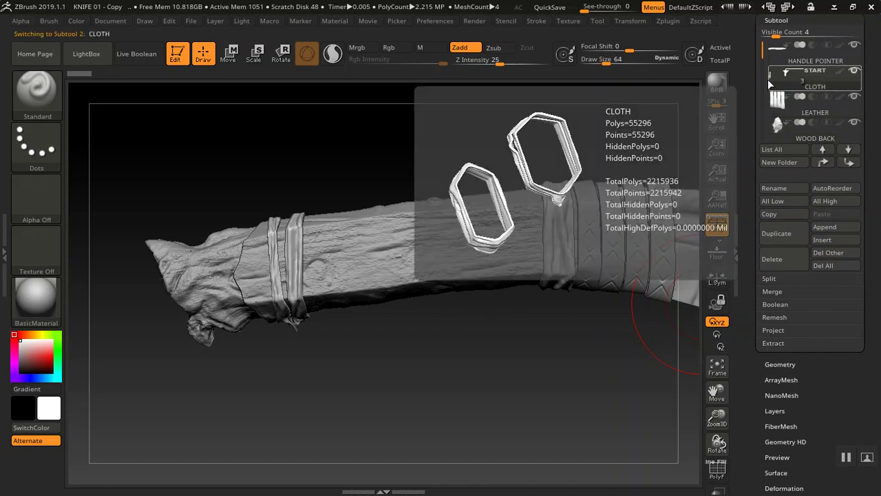
# - Raise CLOTH's Geometry SDiv slider to level 5
pyautogui.scroll(2, 768, 79)
pyautogui.click(785, 45)
pyautogui.click(780, 61)
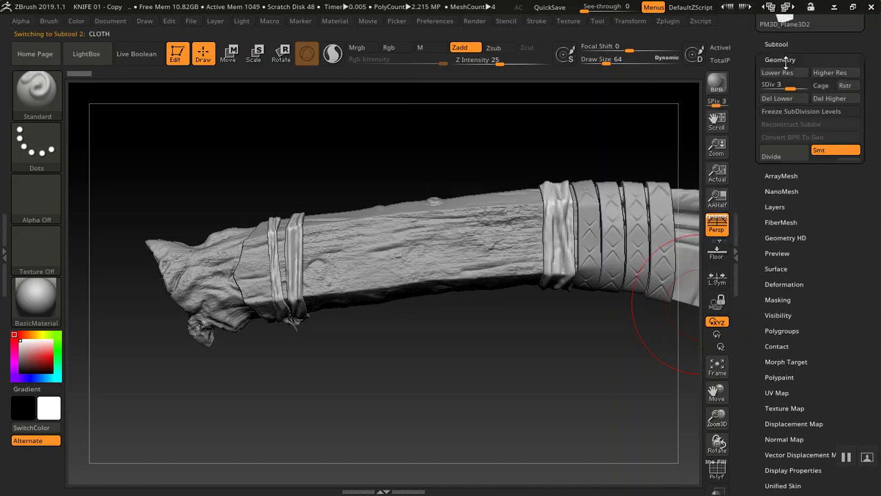
pyautogui.moveTo(789, 89); pyautogui.dragTo(805, 89)
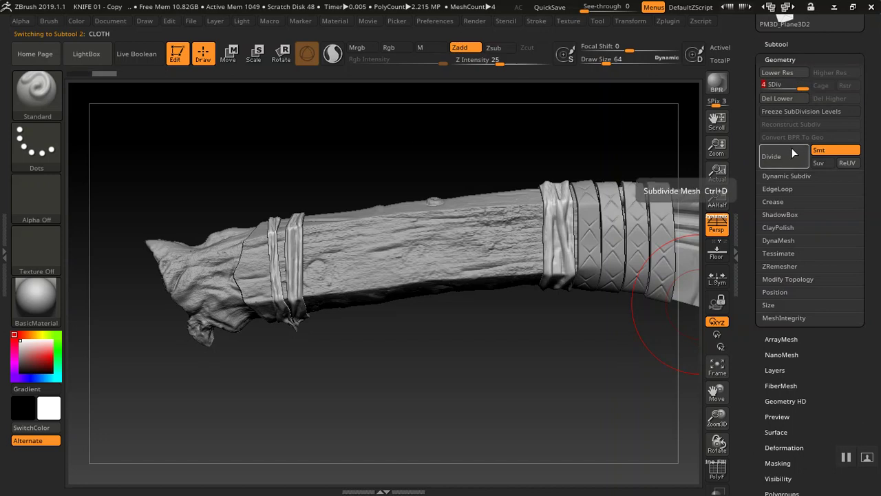
pyautogui.click(772, 157)
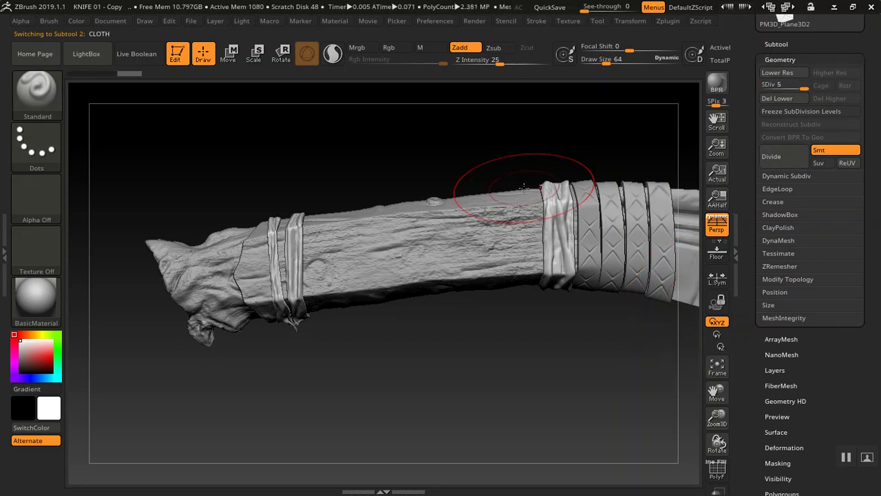
# - Save the project over KNIFE 01 - Copy.ZPR with Ctrl+S, confirming replacement
pyautogui.press('ctrl')
pyautogui.hotkey('ctrl', 's')
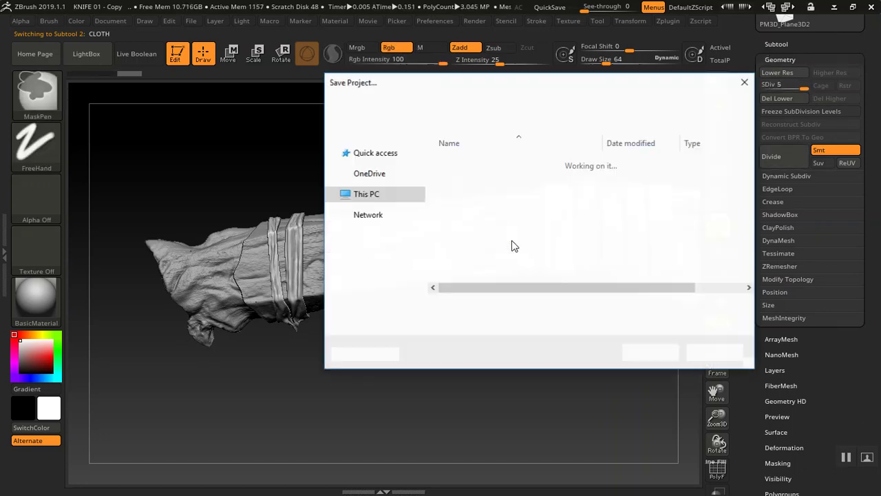
pyautogui.click(535, 203)
pyautogui.click(645, 353)
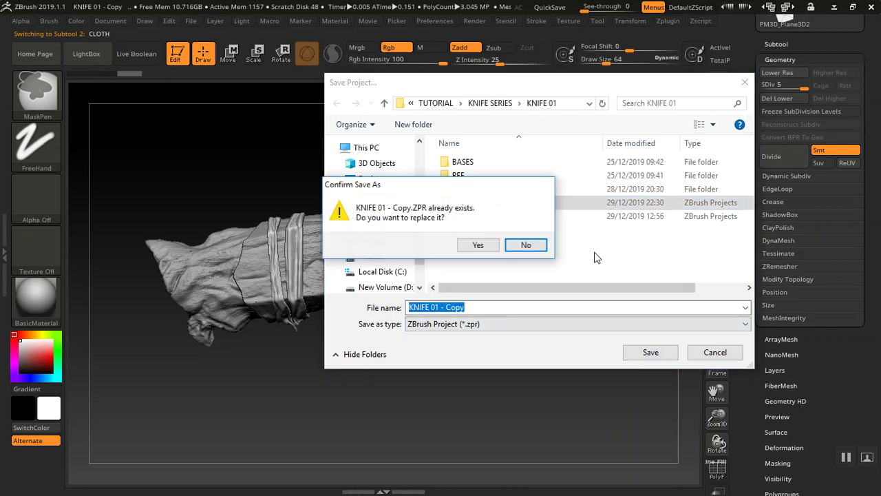
pyautogui.click(491, 245)
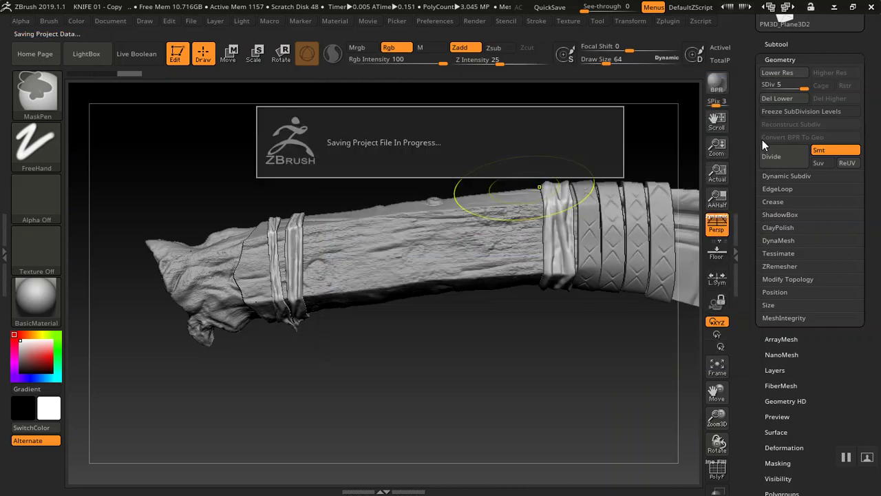
pyautogui.click(767, 45)
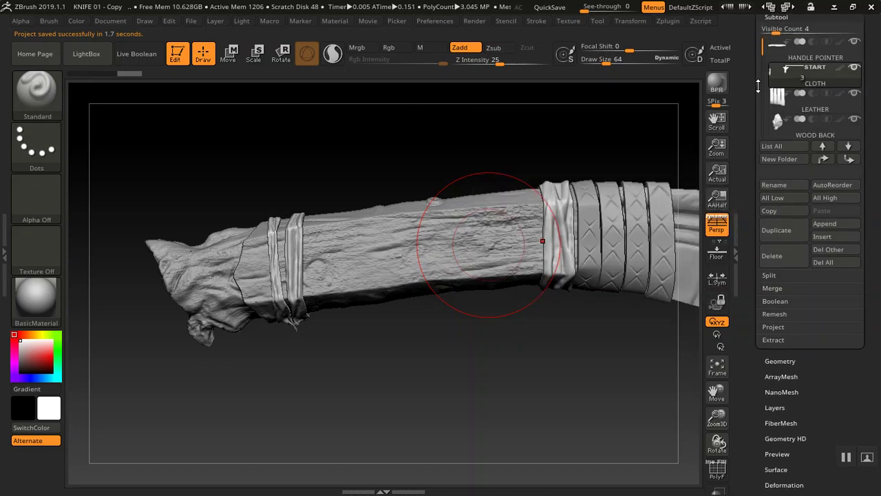
# - Open the Subtool Merge options and enable Uv so merges keep UVs
pyautogui.moveTo(754, 127); pyautogui.dragTo(749, 90)
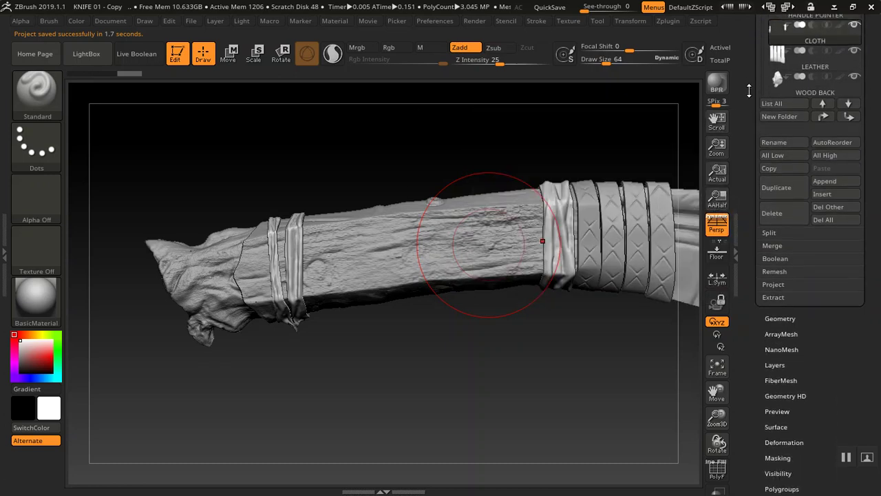
pyautogui.click(774, 246)
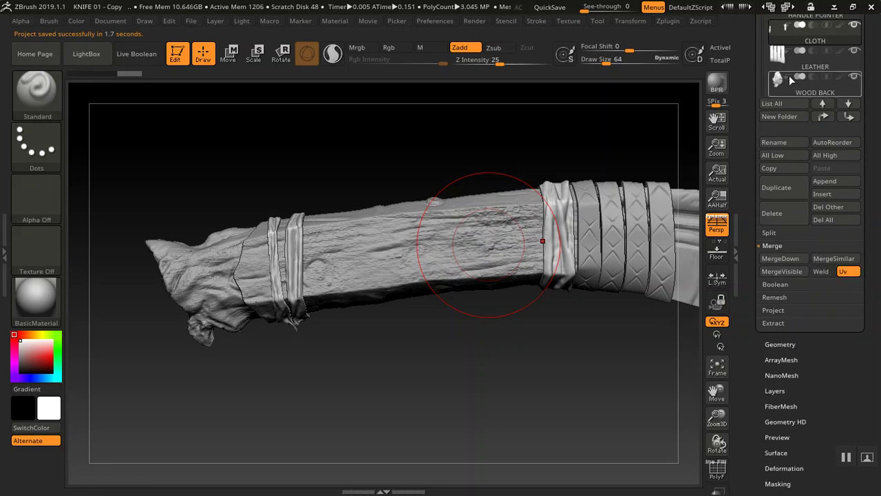
pyautogui.click(815, 61)
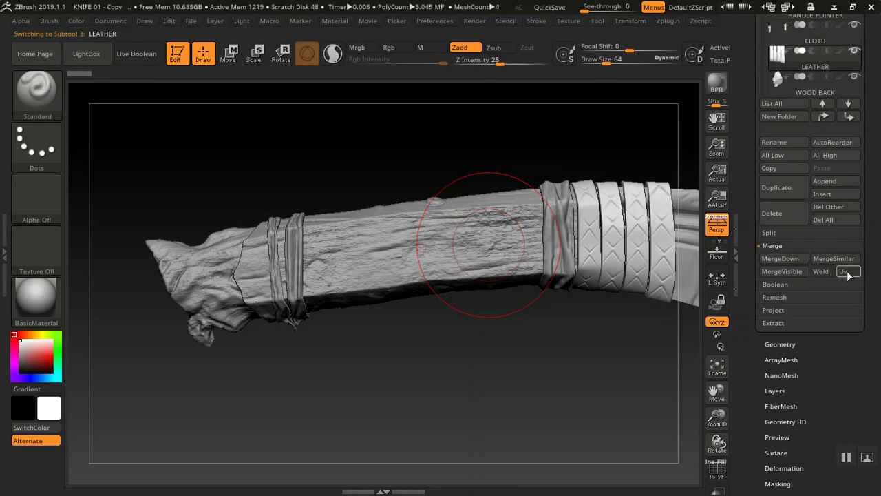
pyautogui.click(836, 85)
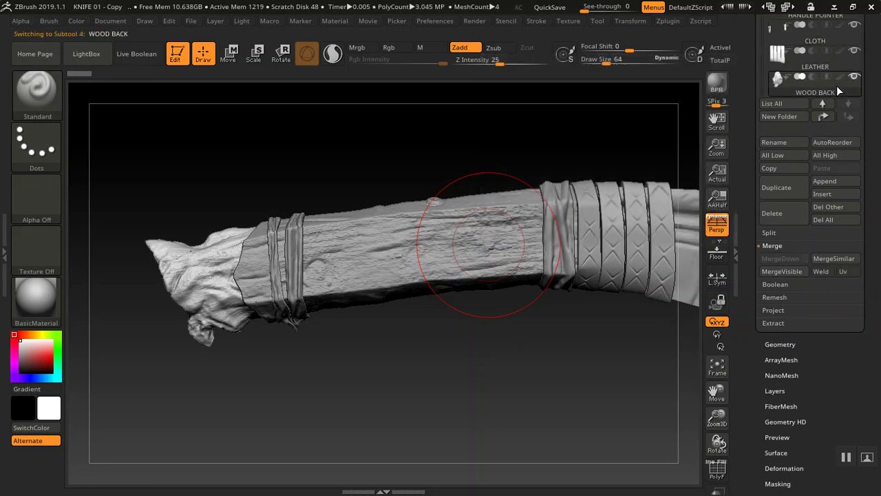
pyautogui.click(849, 271)
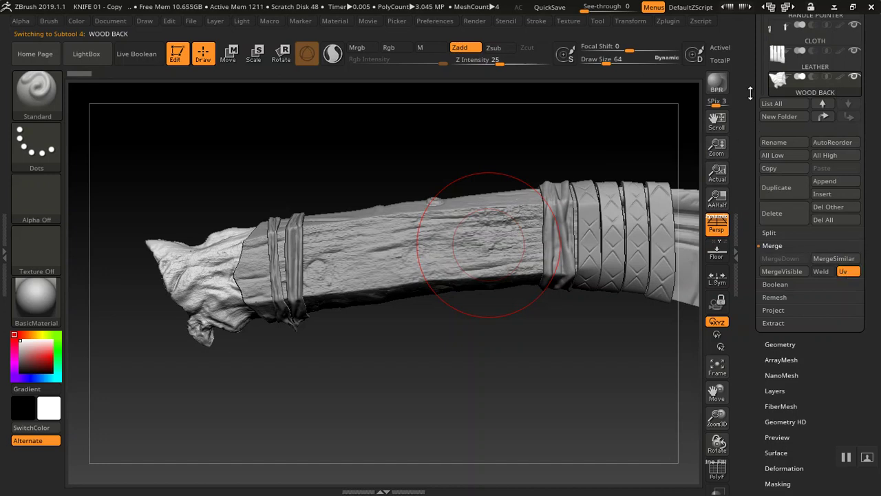
# - Select CLOTH and run MergeDown twice, confirming each, to absorb LEATHER and WOOD BACK
pyautogui.moveTo(751, 92); pyautogui.dragTo(750, 83)
pyautogui.click(826, 55)
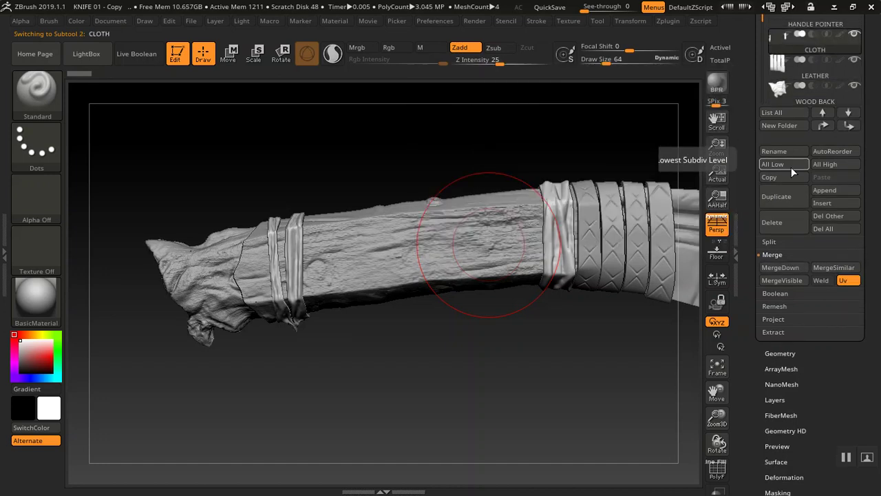
pyautogui.click(788, 268)
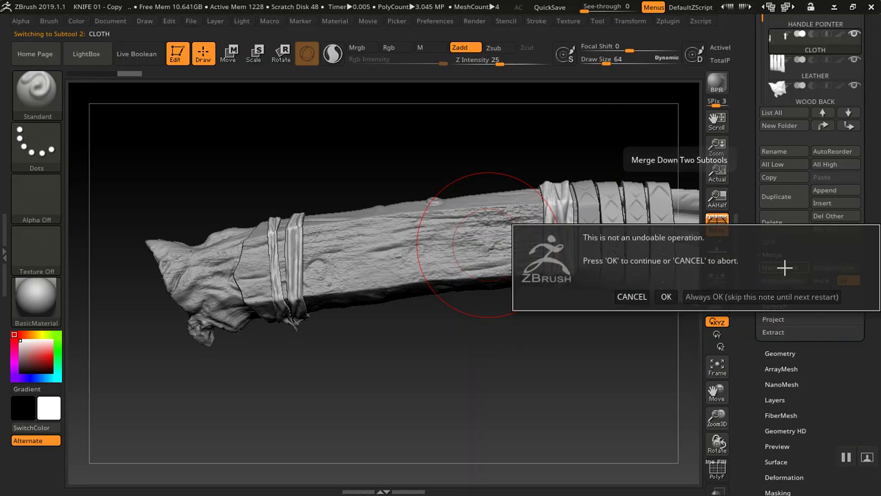
pyautogui.click(664, 297)
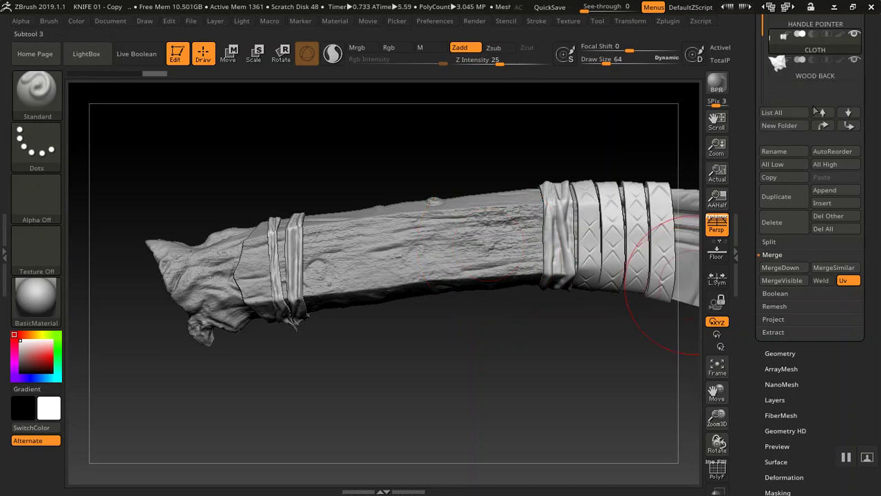
pyautogui.click(819, 52)
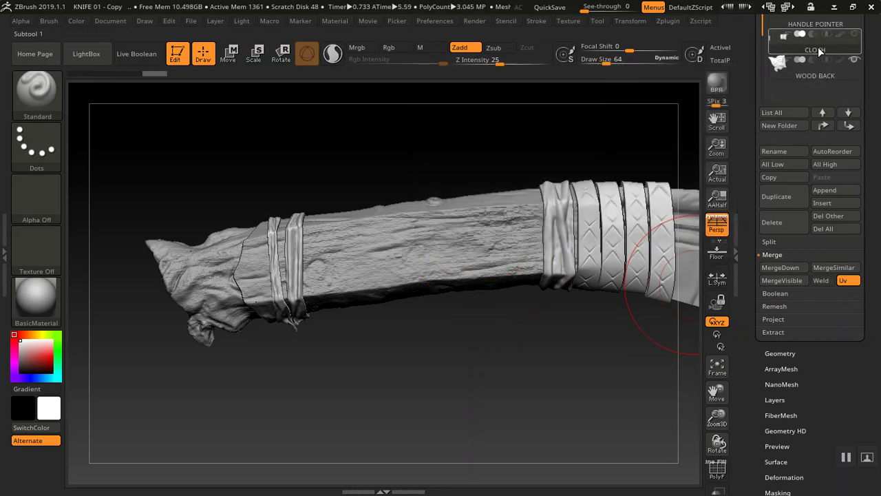
pyautogui.click(777, 267)
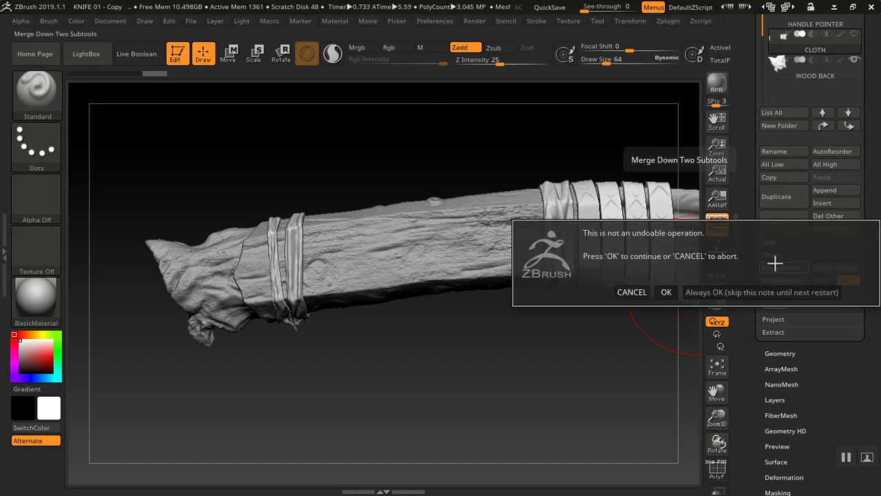
pyautogui.click(671, 292)
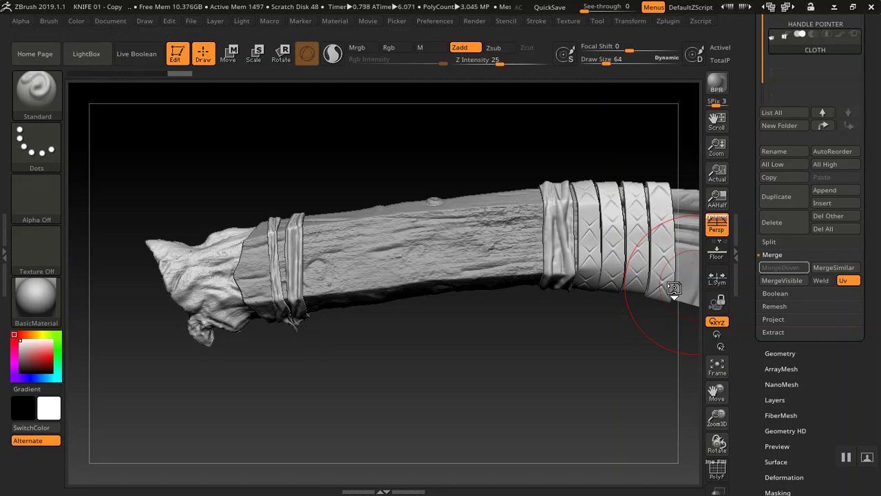
pyautogui.moveTo(749, 193)
pyautogui.mouseDown()
pyautogui.moveTo(749, 153)
pyautogui.moveTo(749, 193)
pyautogui.mouseUp()
# - Lower SDiv to 3 and toggle Morph UV on and off to inspect the UV layout
pyautogui.click(772, 355)
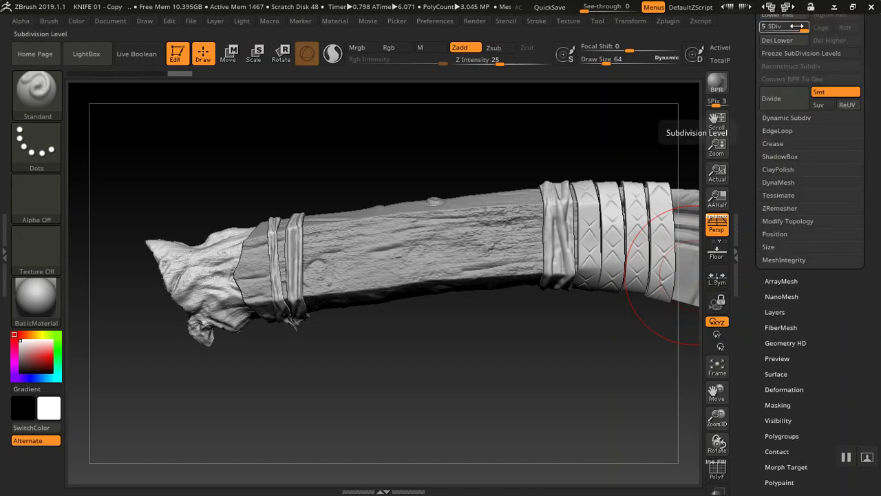
pyautogui.moveTo(785, 29); pyautogui.dragTo(773, 30)
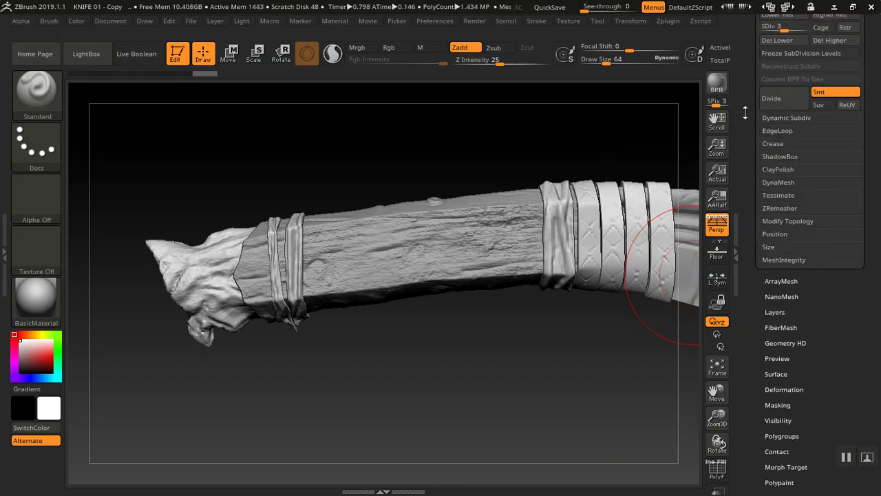
pyautogui.moveTo(744, 113); pyautogui.dragTo(752, 26)
pyautogui.click(784, 286)
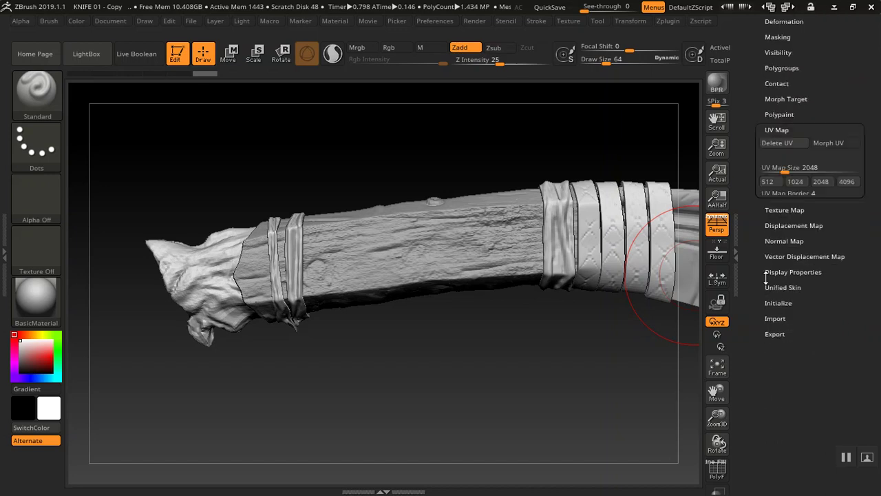
pyautogui.click(830, 177)
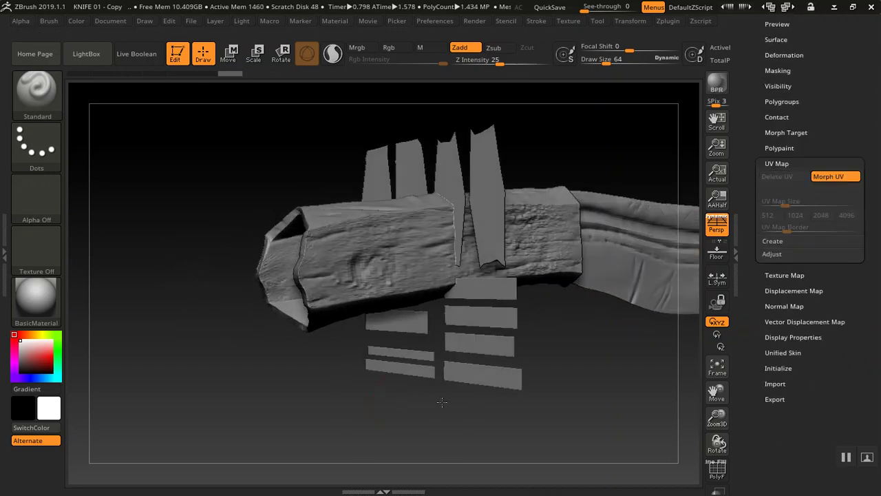
pyautogui.moveTo(444, 407); pyautogui.dragTo(419, 414)
pyautogui.moveTo(531, 315); pyautogui.dragTo(737, 238)
pyautogui.click(836, 177)
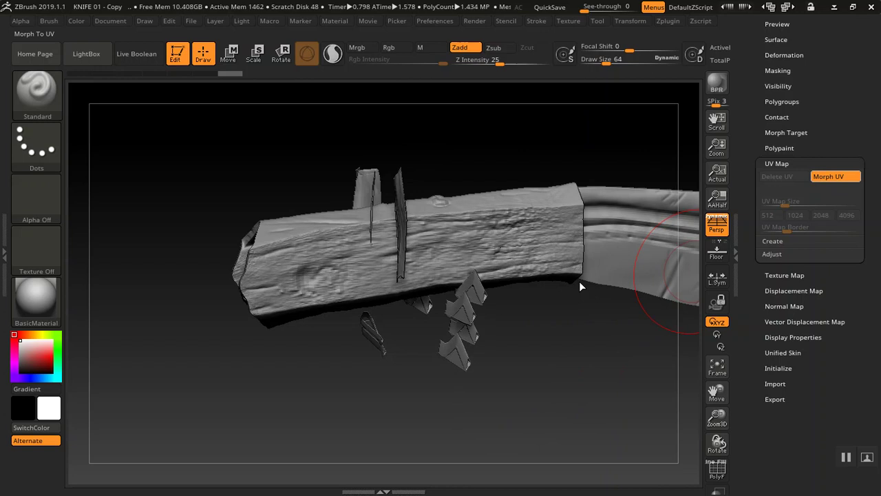
pyautogui.moveTo(480, 370); pyautogui.dragTo(661, 172)
# - Raise the mesh back to SDiv 5 and reduce Draw Size to 8
pyautogui.scroll(5, 751, 110)
pyautogui.click(771, 184)
pyautogui.moveTo(773, 207); pyautogui.dragTo(670, 221)
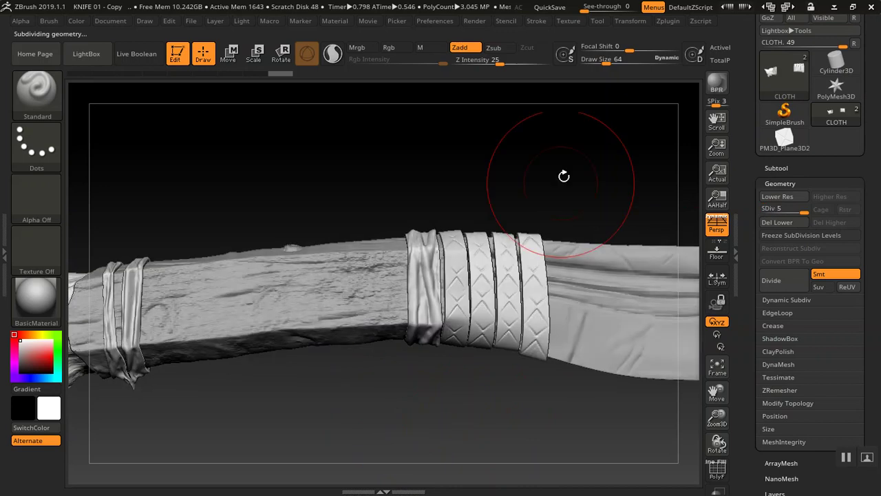
pyautogui.moveTo(605, 61); pyautogui.dragTo(591, 61)
pyautogui.moveTo(448, 138)
pyautogui.mouseDown()
pyautogui.moveTo(510, 144)
pyautogui.moveTo(337, 131)
pyautogui.moveTo(193, 108)
pyautogui.mouseUp()
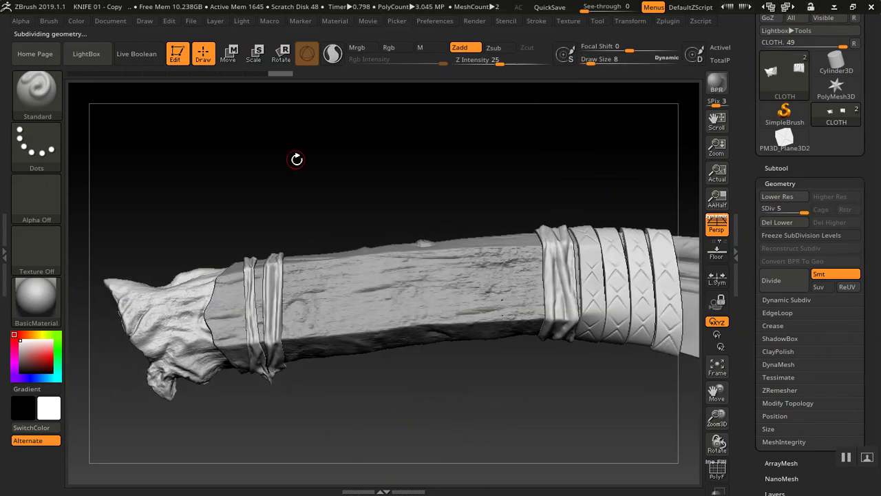
pyautogui.moveTo(297, 159); pyautogui.dragTo(297, 181)
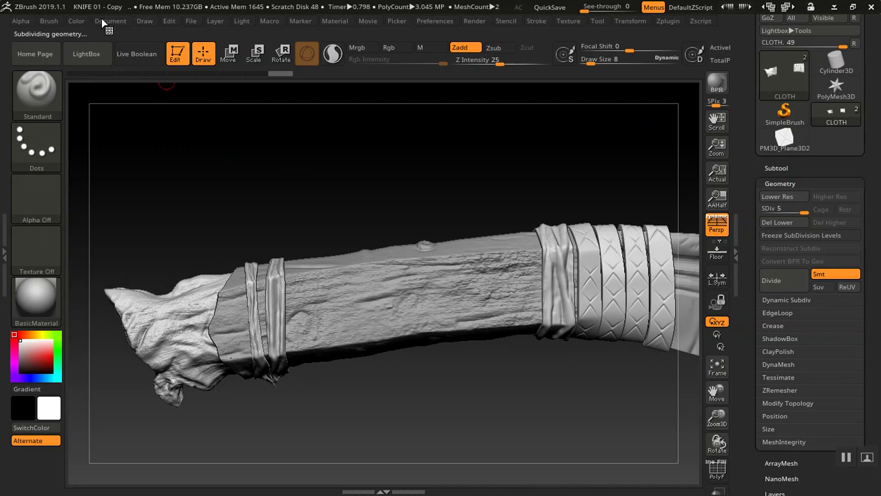
# - Open Zplugin > Multi Map Exporter and keep Displacement map export enabled
pyautogui.click(671, 21)
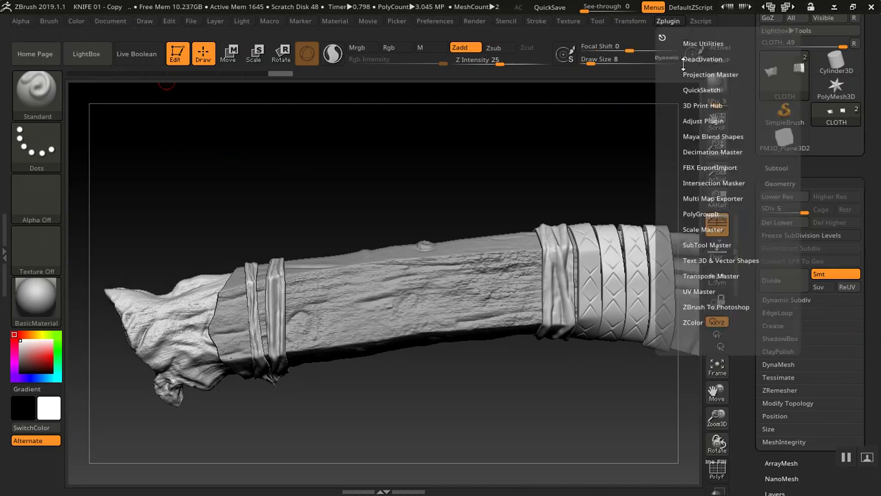
pyautogui.click(716, 198)
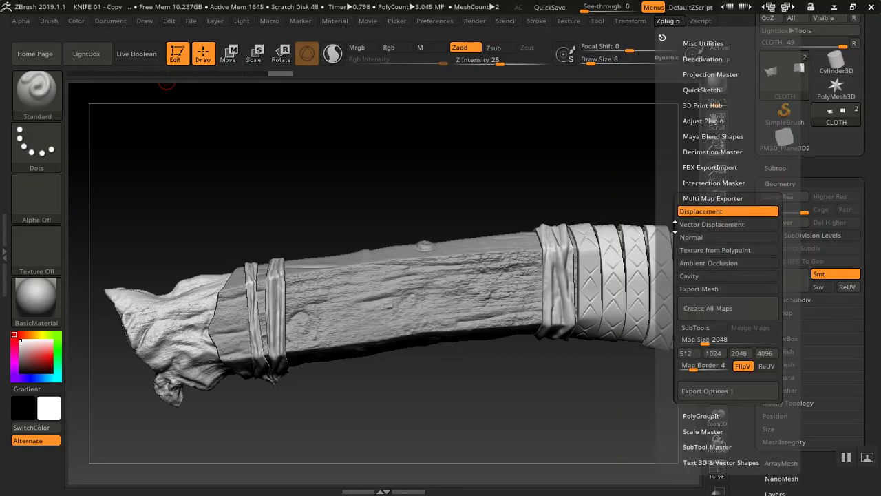
pyautogui.scroll(-3, 654, 207)
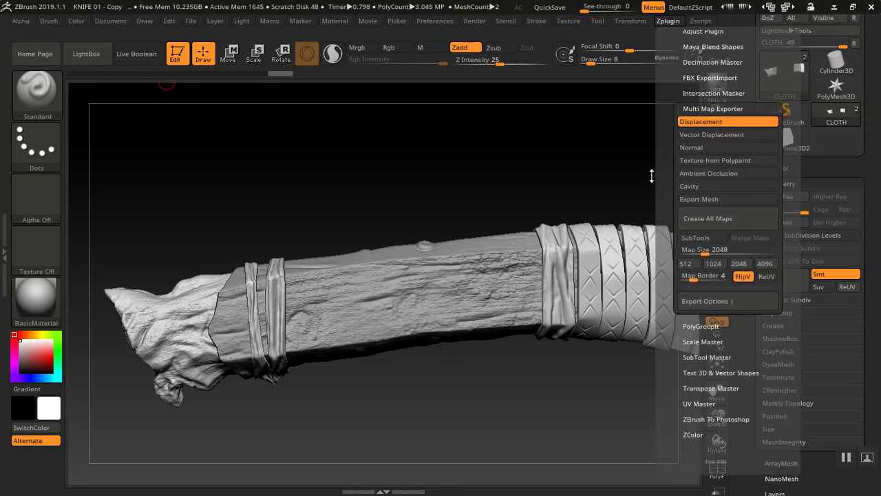
pyautogui.click(691, 124)
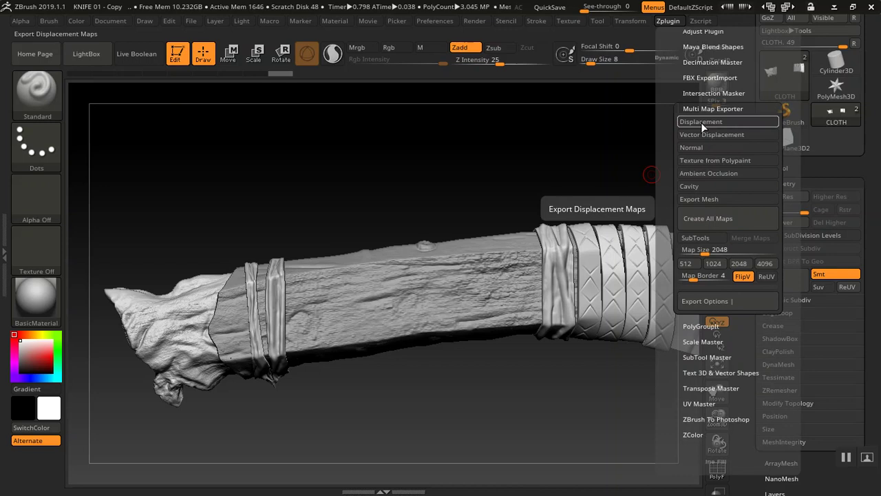
pyautogui.click(703, 127)
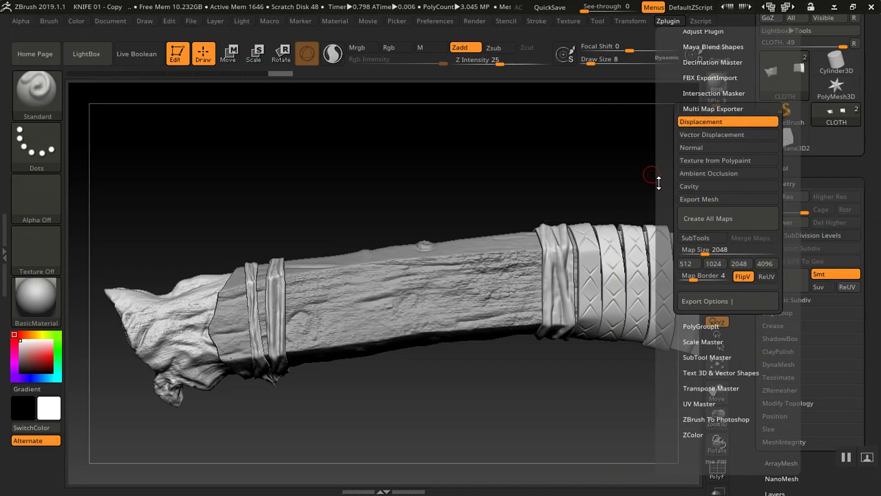
pyautogui.moveTo(658, 183); pyautogui.dragTo(658, 168)
# - Set the Map Size to 4096 and enable Normal map export
pyautogui.click(719, 235)
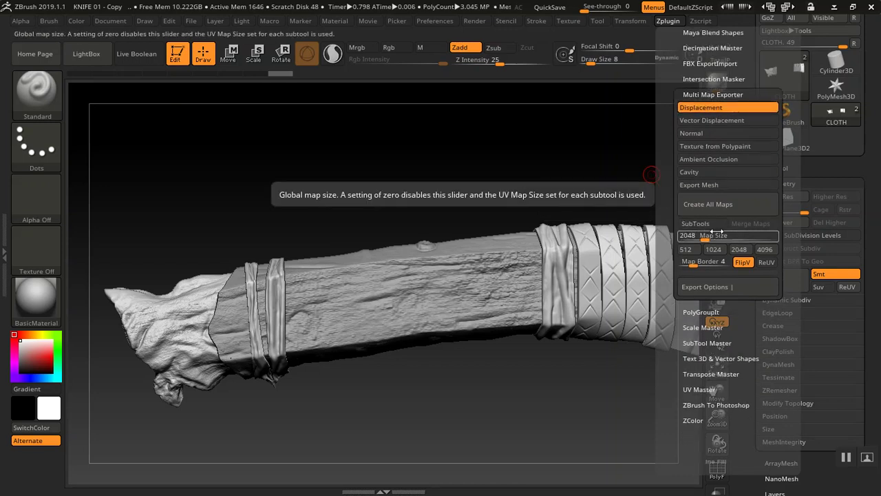
pyautogui.moveTo(703, 236); pyautogui.dragTo(737, 239)
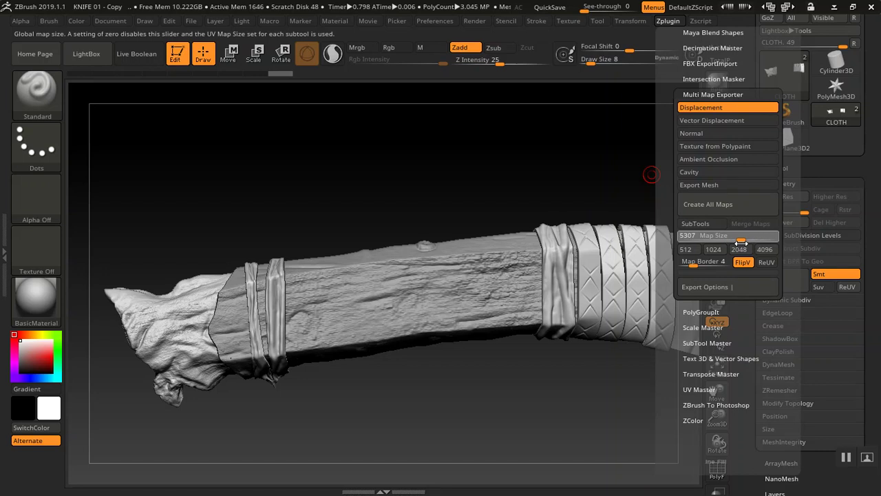
pyautogui.moveTo(730, 242); pyautogui.dragTo(728, 240)
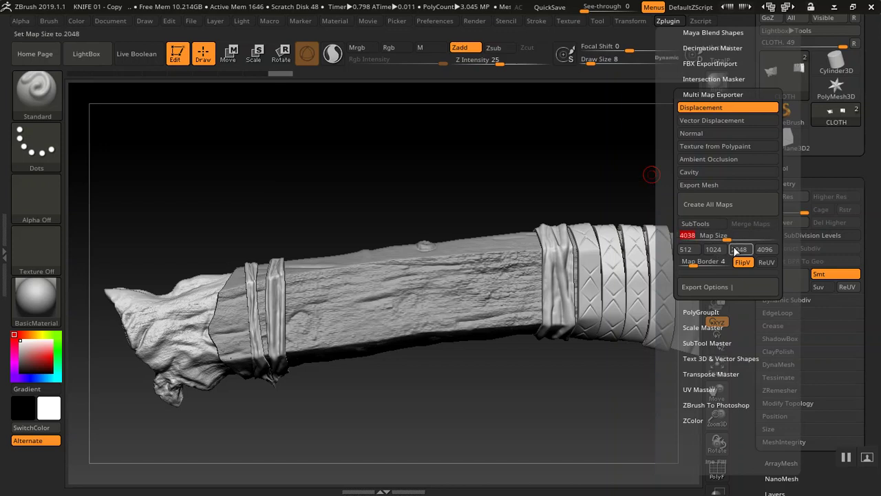
pyautogui.click(763, 250)
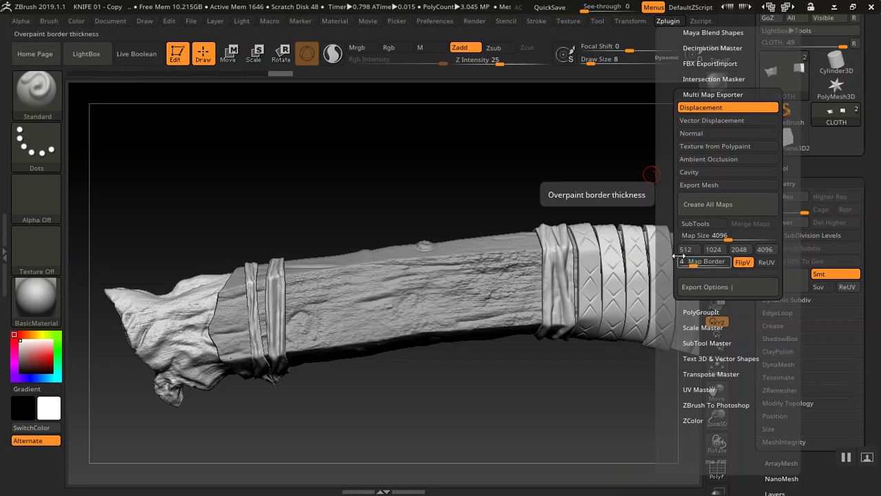
pyautogui.scroll(-1, 663, 246)
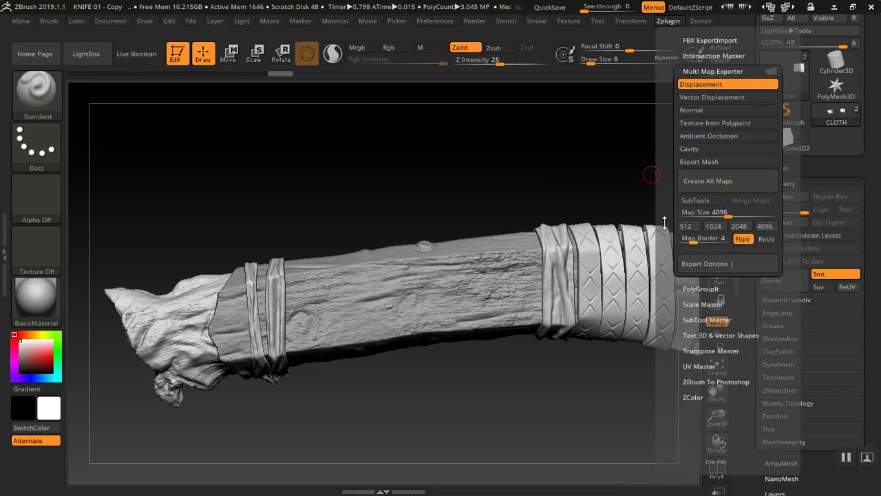
pyautogui.click(705, 120)
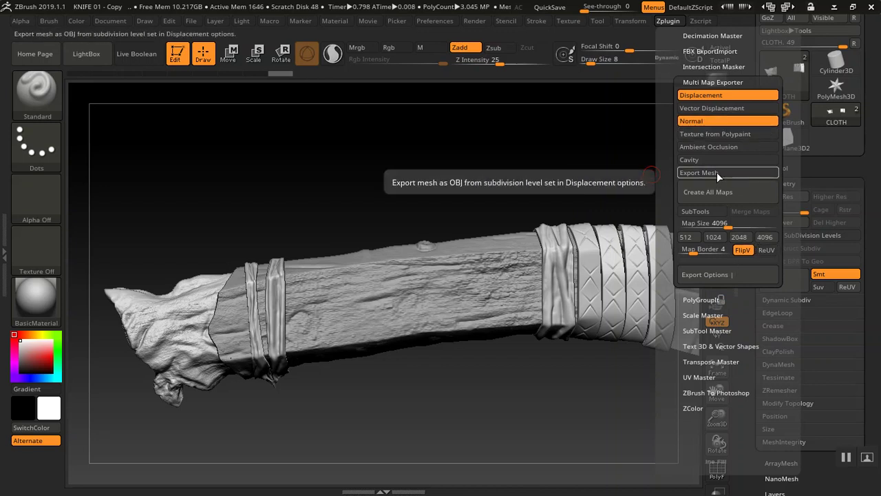
pyautogui.moveTo(662, 187); pyautogui.dragTo(664, 166)
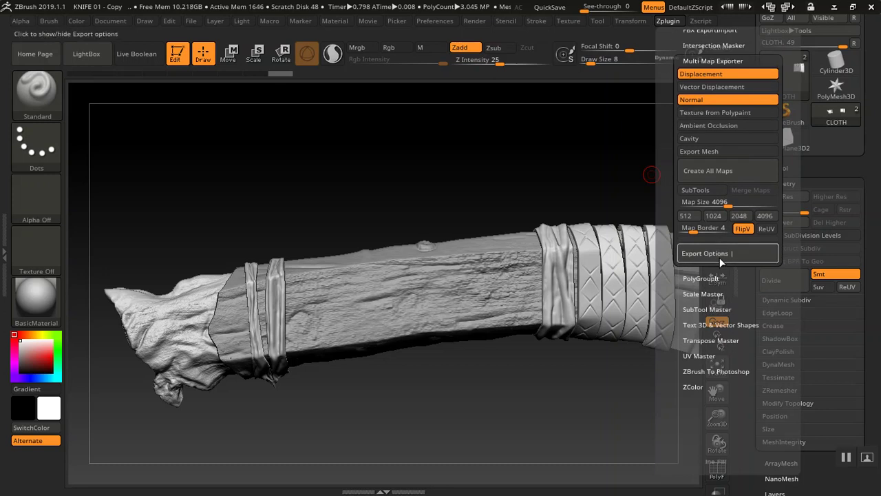
# - Set the displacement map to SubDiv 5 with 16Bit Scale and SmoothUV
pyautogui.click(719, 255)
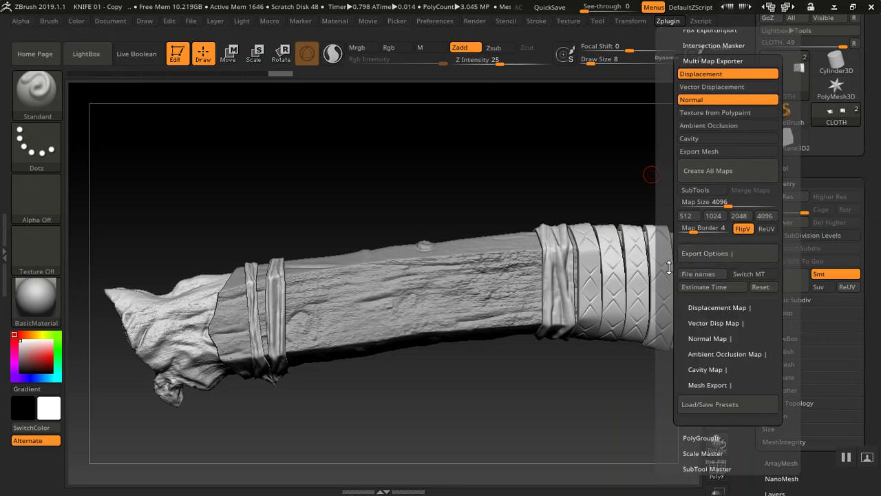
pyautogui.click(718, 308)
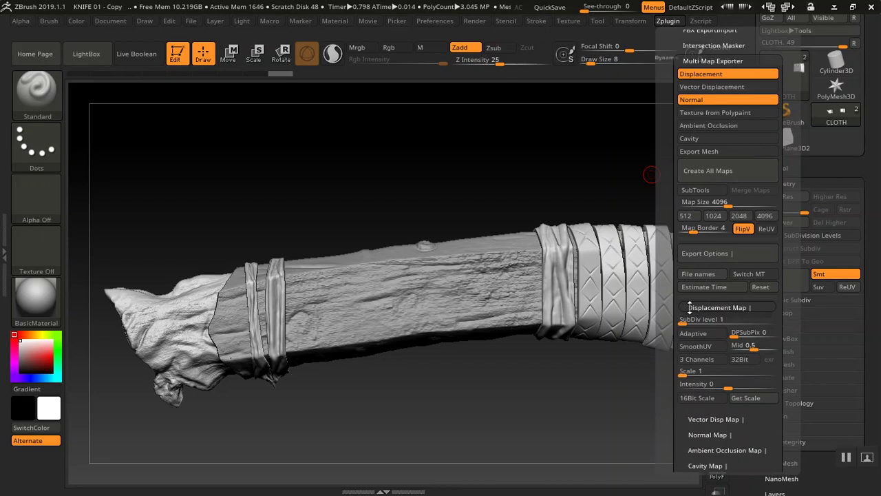
pyautogui.moveTo(665, 304); pyautogui.dragTo(660, 247)
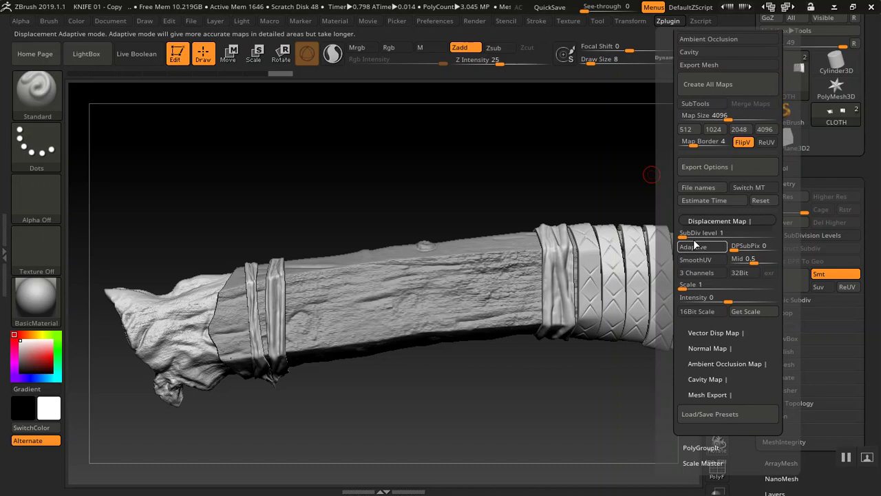
pyautogui.moveTo(688, 235); pyautogui.dragTo(720, 238)
pyautogui.moveTo(666, 251); pyautogui.dragTo(667, 179)
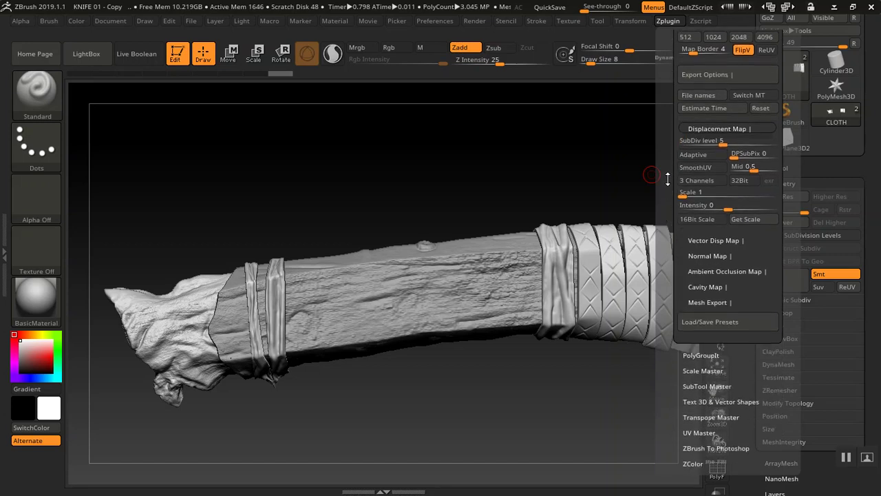
pyautogui.click(741, 183)
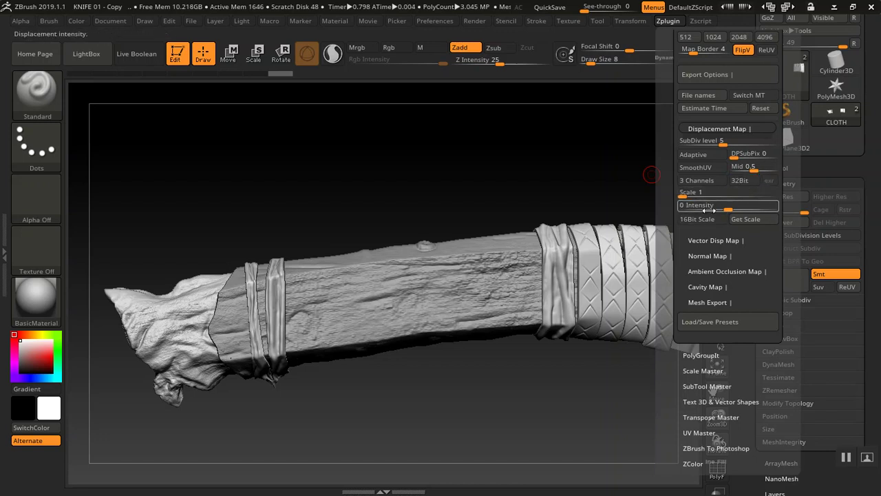
pyautogui.click(703, 220)
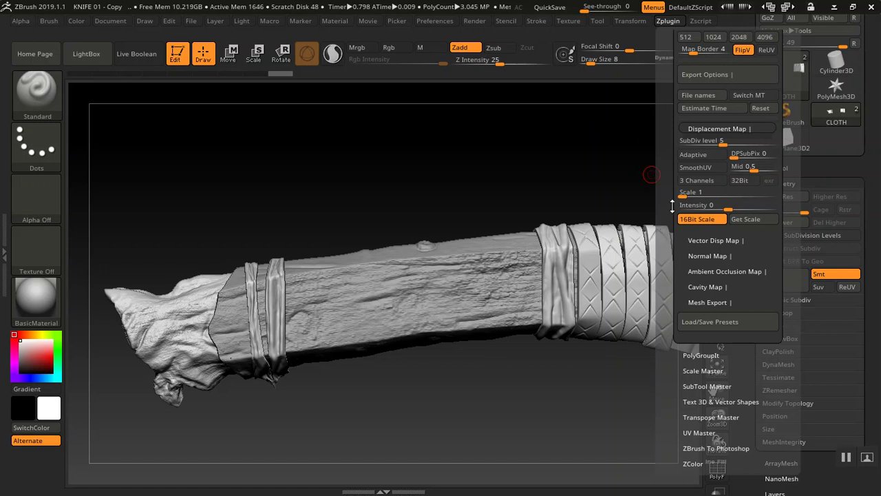
pyautogui.click(697, 170)
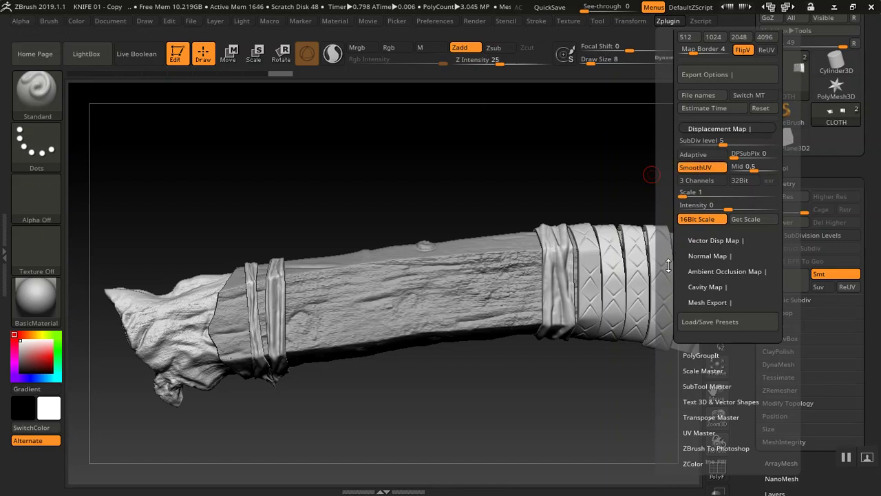
# - Enable SmoothUV and SubDiv 5 in the Normal Map export settings
pyautogui.scroll(-1, 667, 266)
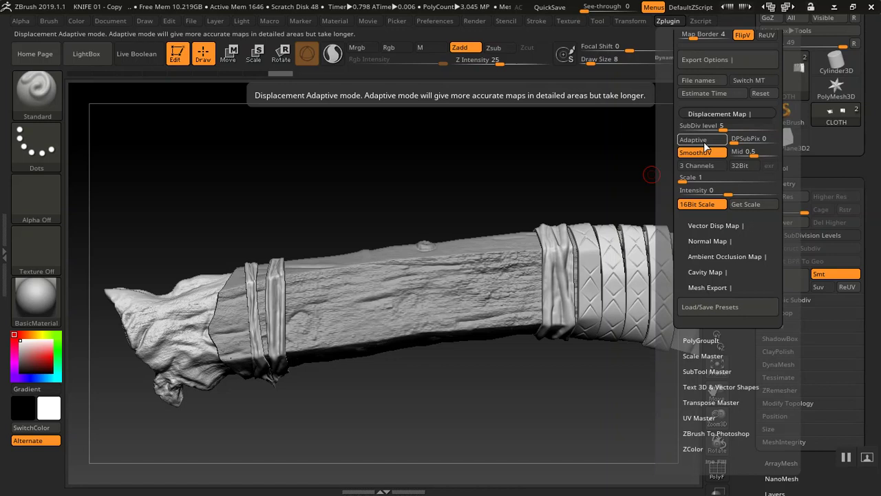
pyautogui.scroll(-1, 666, 248)
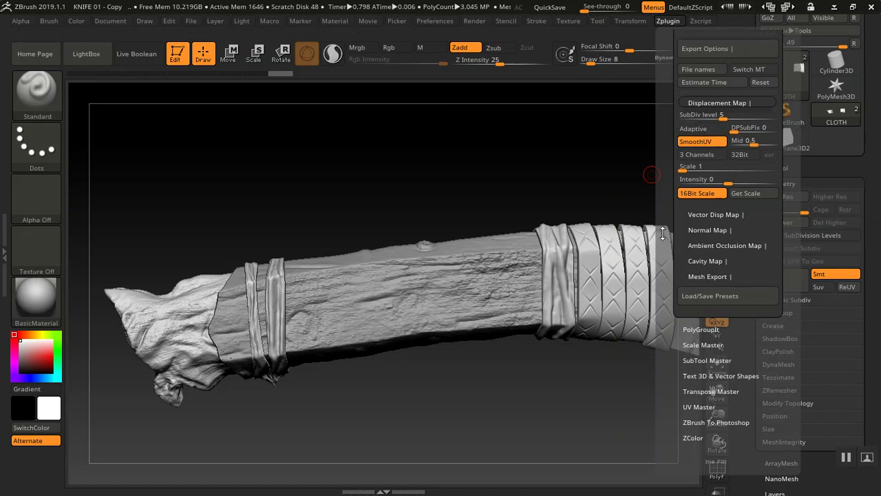
pyautogui.click(706, 224)
pyautogui.scroll(2, 679, 227)
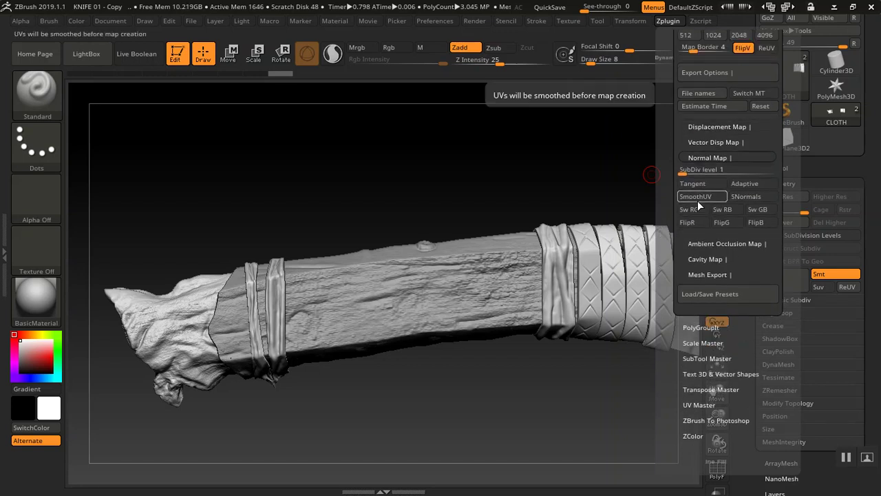
pyautogui.click(697, 200)
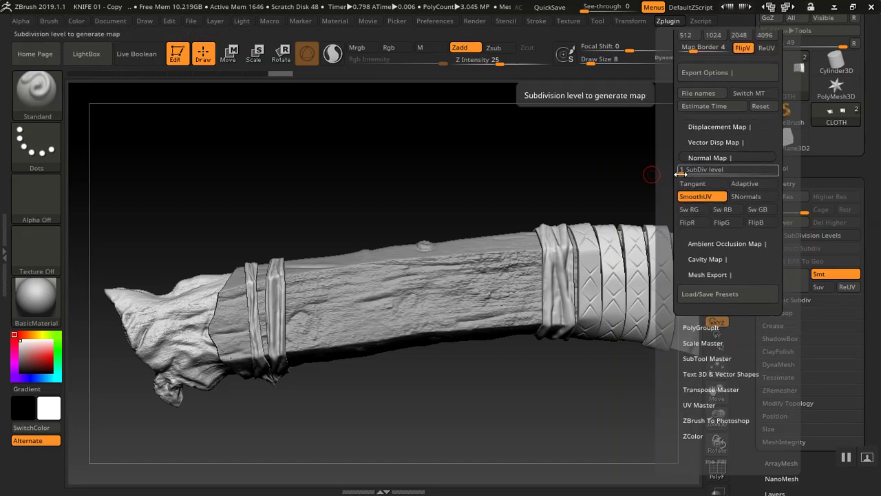
pyautogui.moveTo(682, 173); pyautogui.dragTo(723, 176)
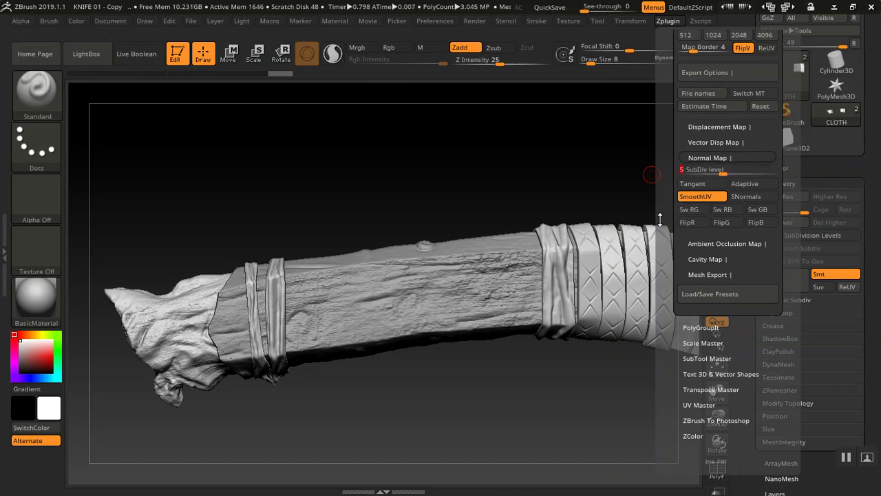
pyautogui.moveTo(660, 219); pyautogui.dragTo(660, 239)
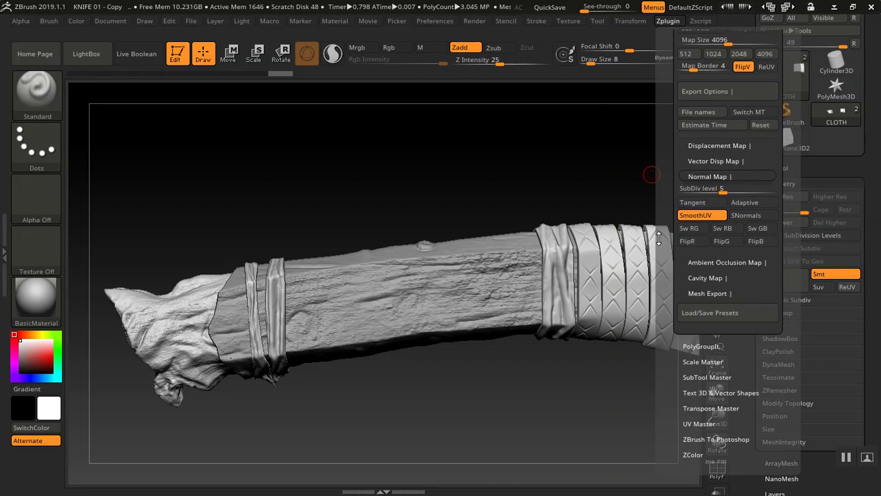
pyautogui.press('ctrl')
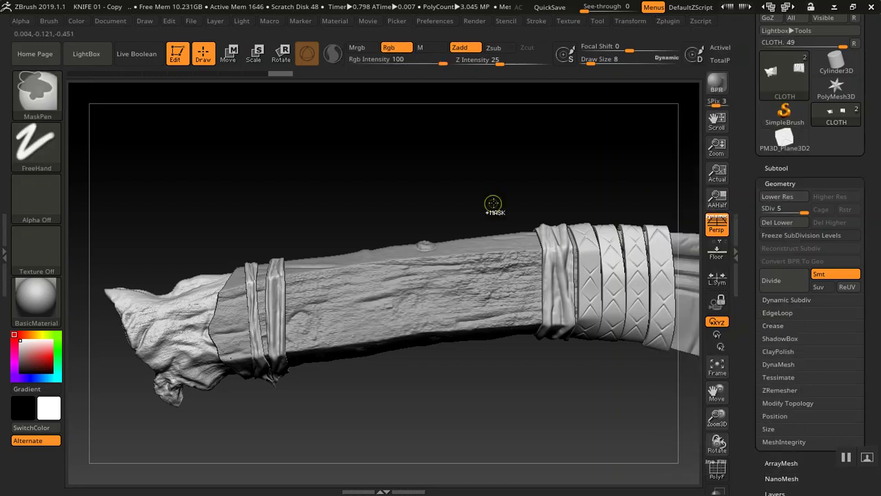
# - Save the project over the existing KNIFE 01 - Copy file and confirm the replacement
pyautogui.hotkey('ctrl', 's')
pyautogui.click(554, 204)
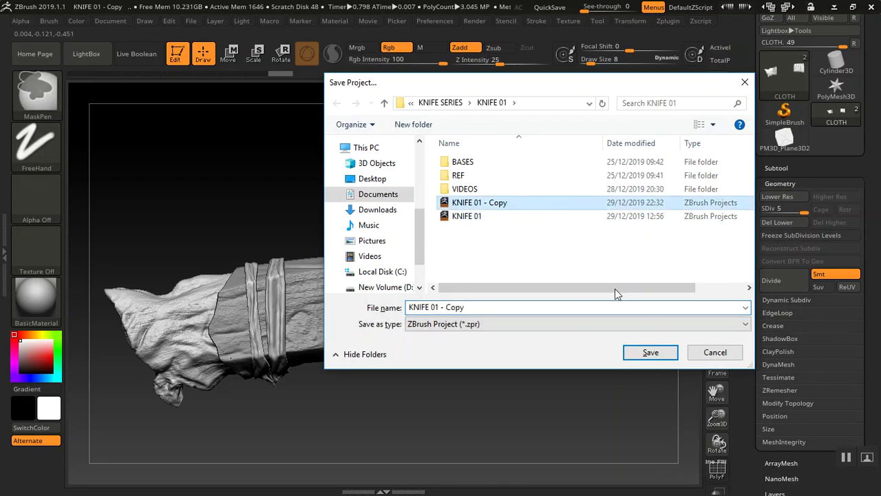
pyautogui.click(651, 352)
pyautogui.click(478, 244)
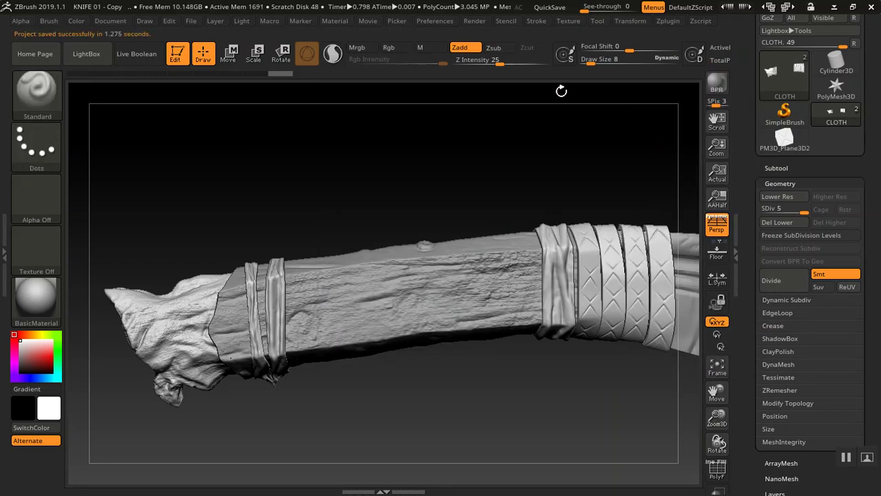
pyautogui.click(668, 21)
pyautogui.scroll(-5, 667, 187)
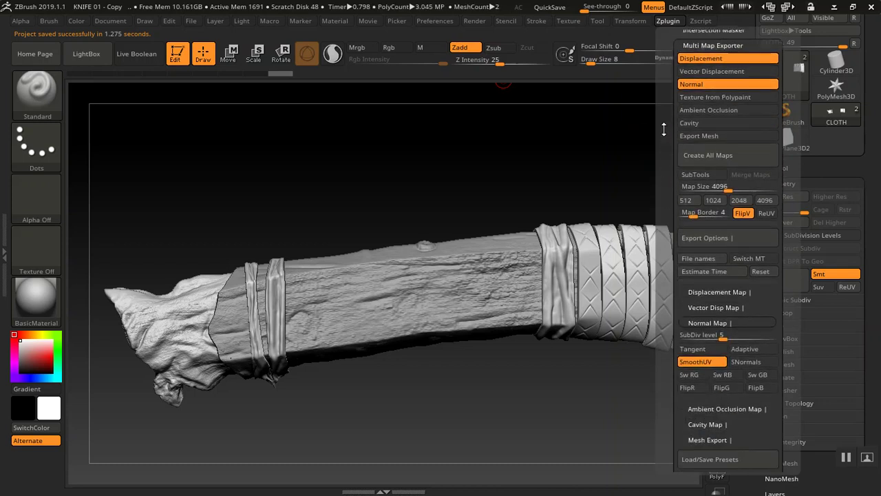
pyautogui.scroll(-2, 665, 100)
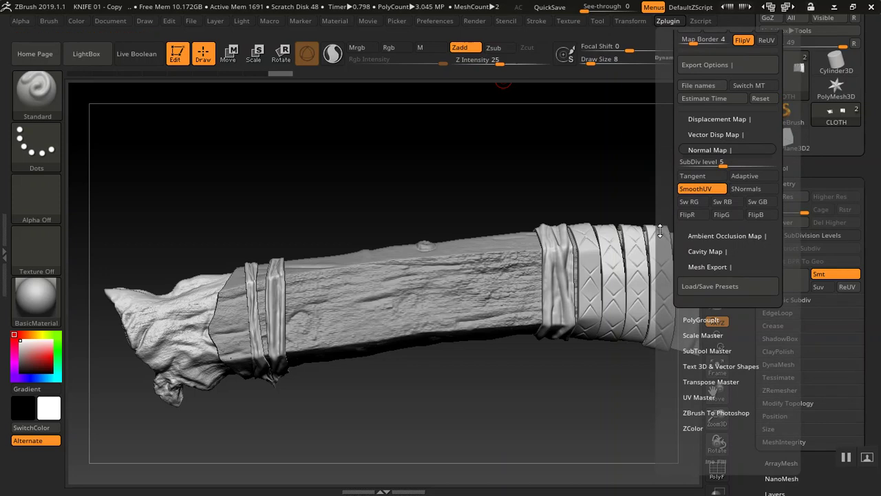
pyautogui.moveTo(660, 231); pyautogui.dragTo(675, 281)
pyautogui.click(707, 279)
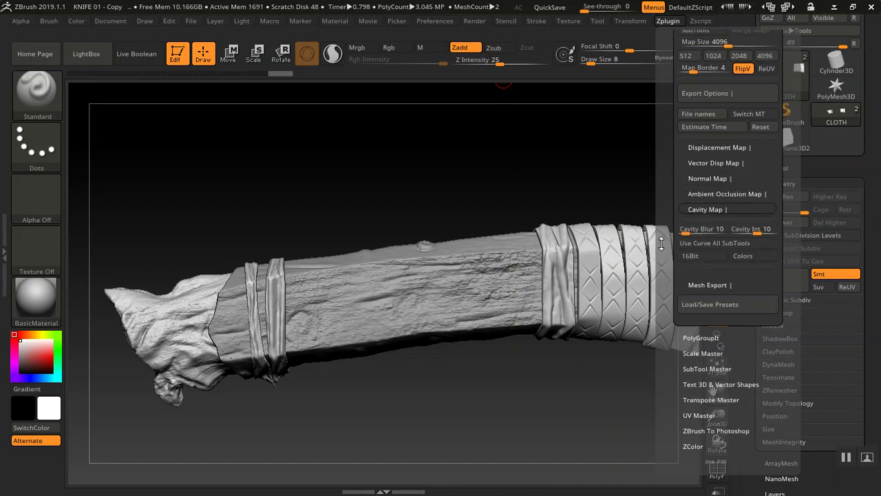
pyautogui.scroll(1, 666, 248)
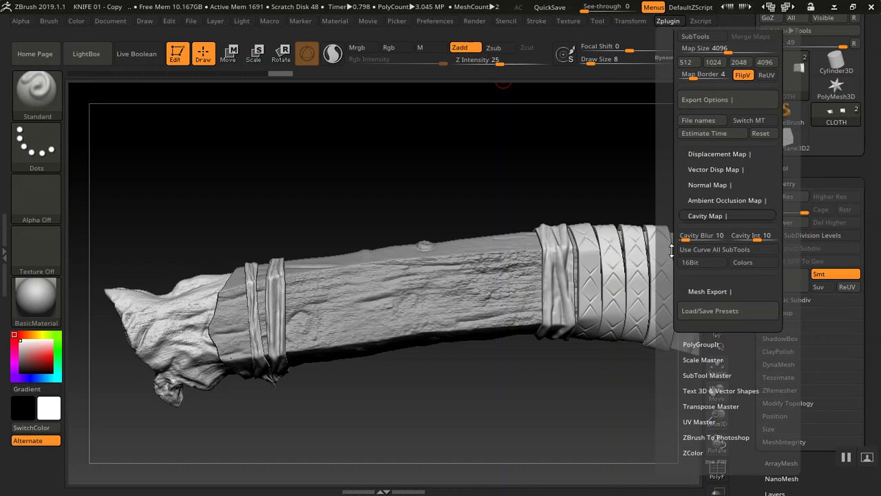
pyautogui.click(703, 216)
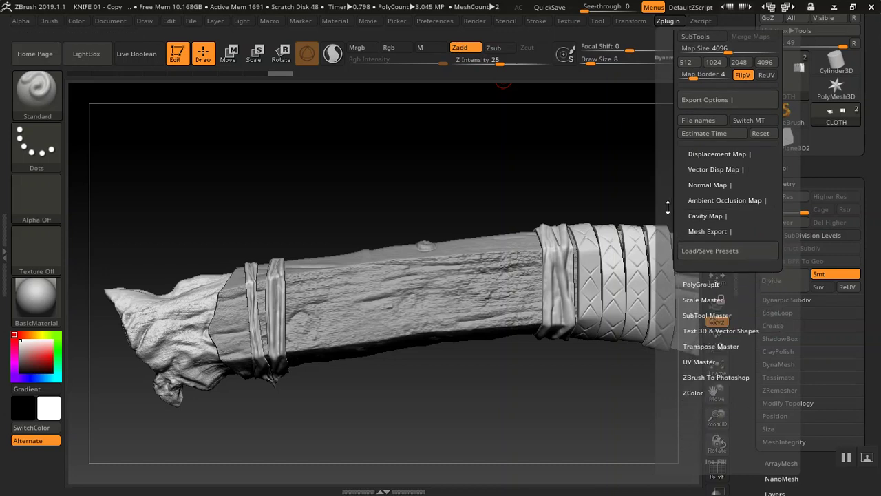
pyautogui.scroll(8, 668, 207)
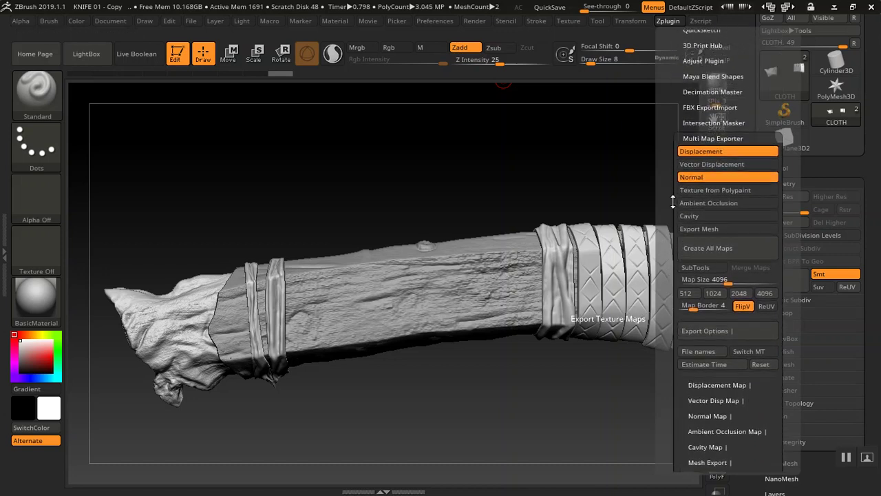
pyautogui.scroll(-3, 670, 179)
pyautogui.scroll(-1, 668, 152)
pyautogui.moveTo(667, 157); pyautogui.dragTo(667, 125)
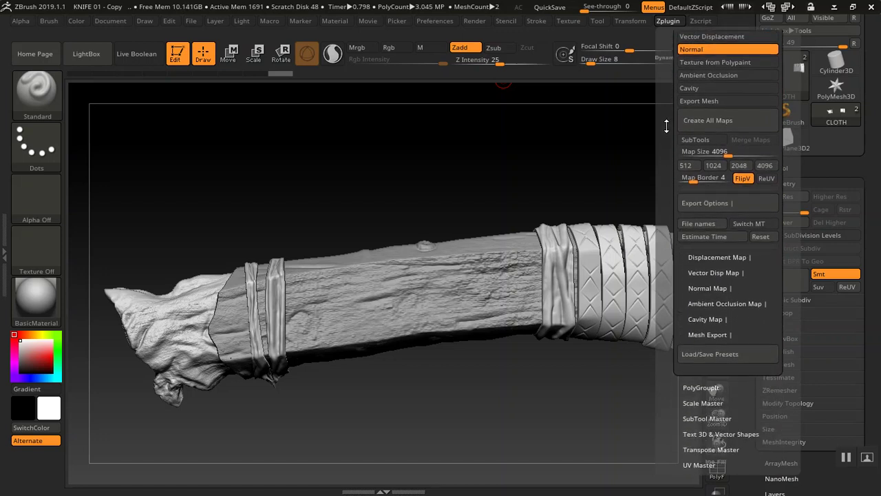
pyautogui.moveTo(663, 157); pyautogui.dragTo(659, 142)
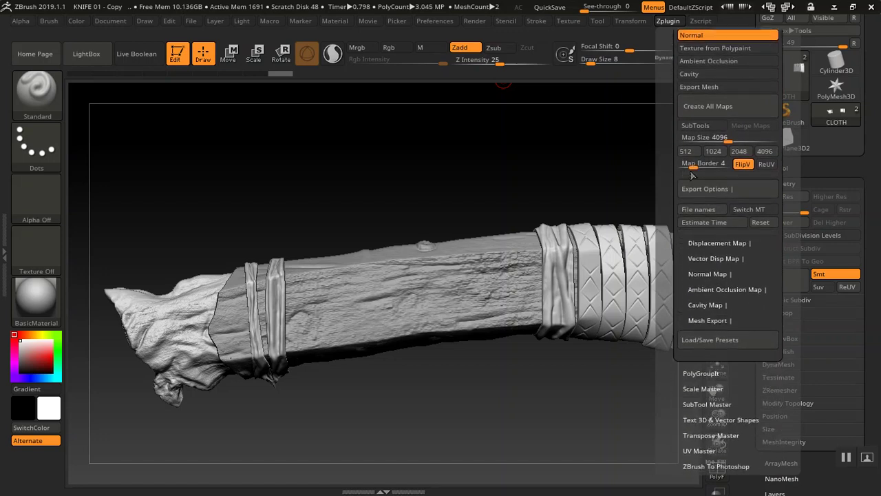
pyautogui.click(701, 242)
pyautogui.moveTo(668, 263); pyautogui.dragTo(661, 191)
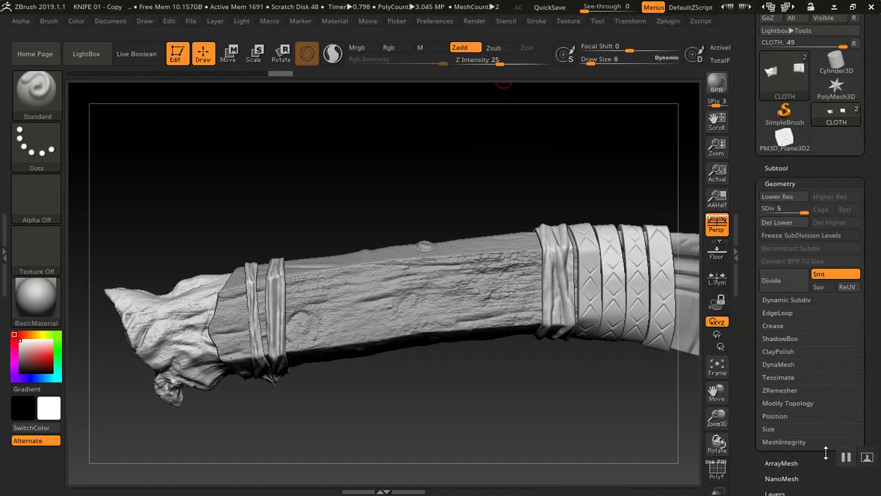
pyautogui.click(675, 21)
pyautogui.moveTo(665, 173); pyautogui.dragTo(661, 86)
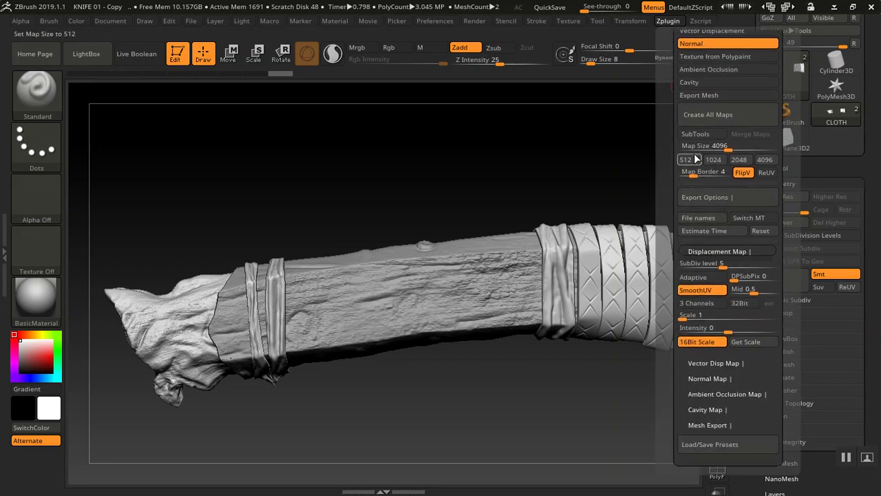
pyautogui.click(712, 252)
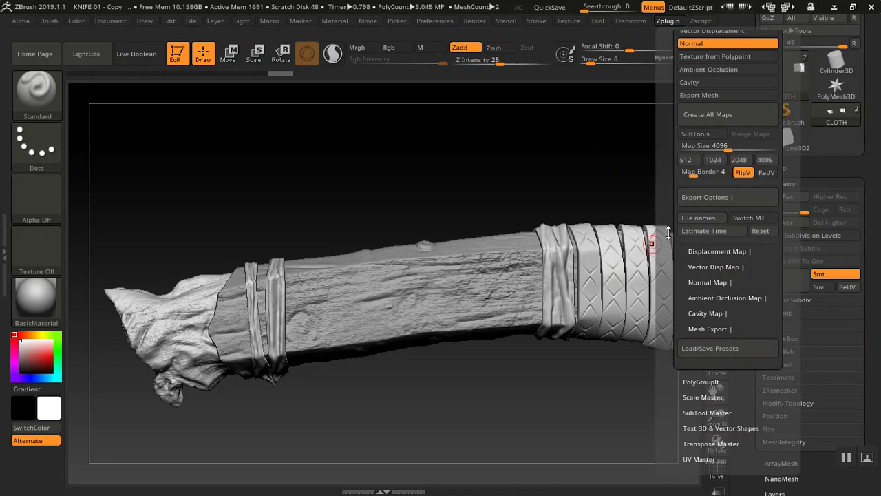
pyautogui.scroll(3, 661, 292)
pyautogui.scroll(1, 661, 299)
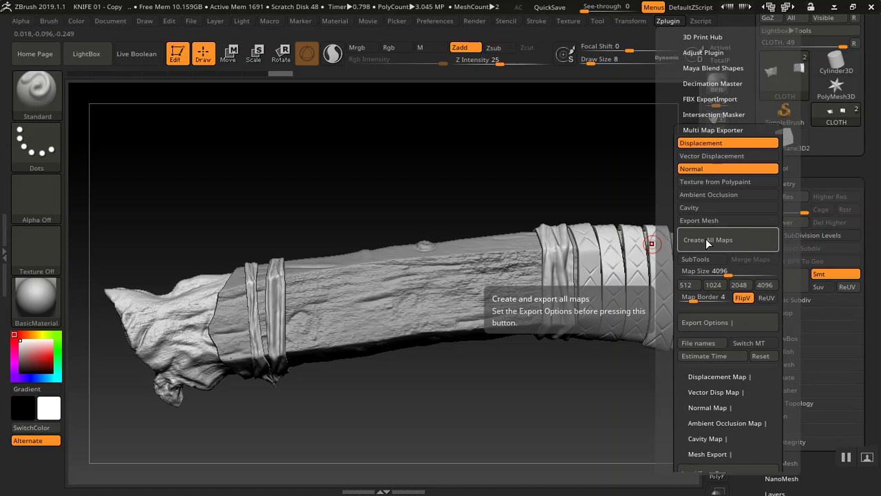
pyautogui.scroll(-3, 663, 205)
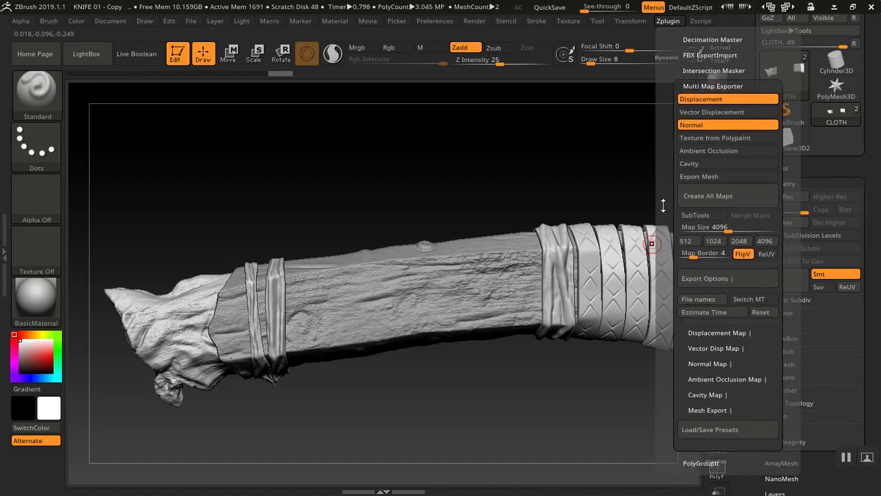
pyautogui.click(715, 278)
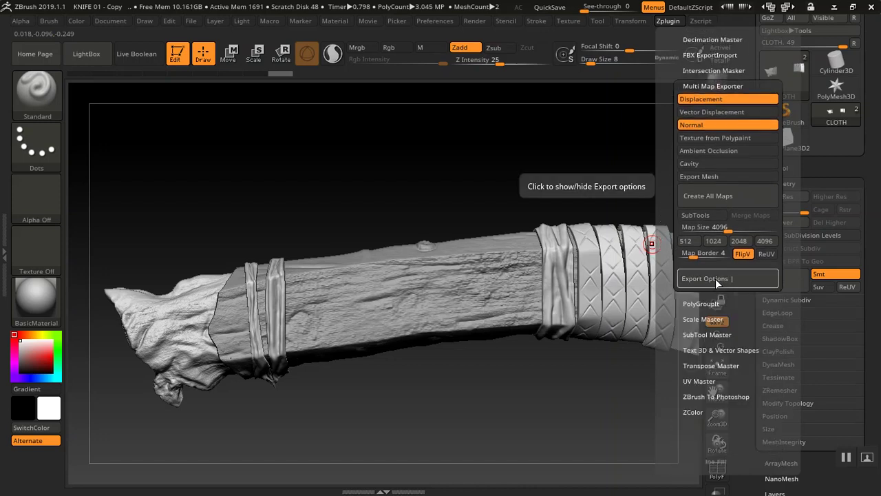
pyautogui.click(715, 279)
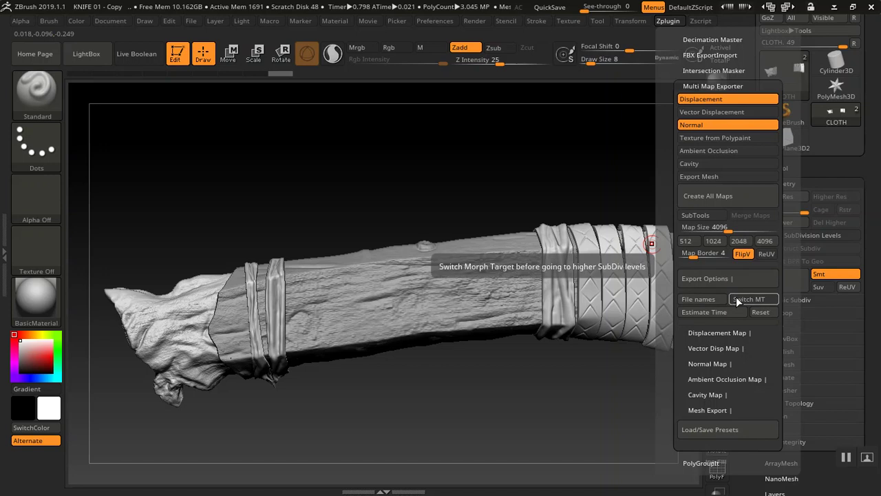
pyautogui.moveTo(659, 293); pyautogui.dragTo(664, 269)
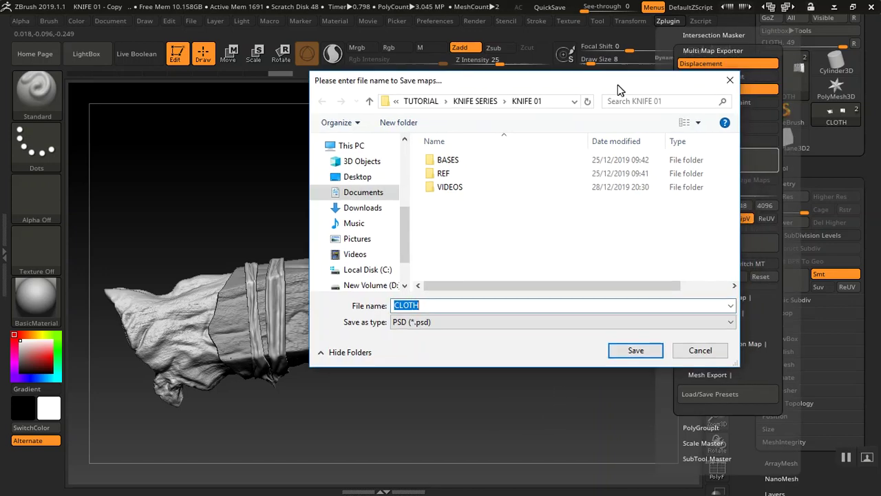
# - Create a new ZMAPS folder in the Save maps dialog and save the CLOTH maps into it
pyautogui.moveTo(617, 85); pyautogui.dragTo(518, 97)
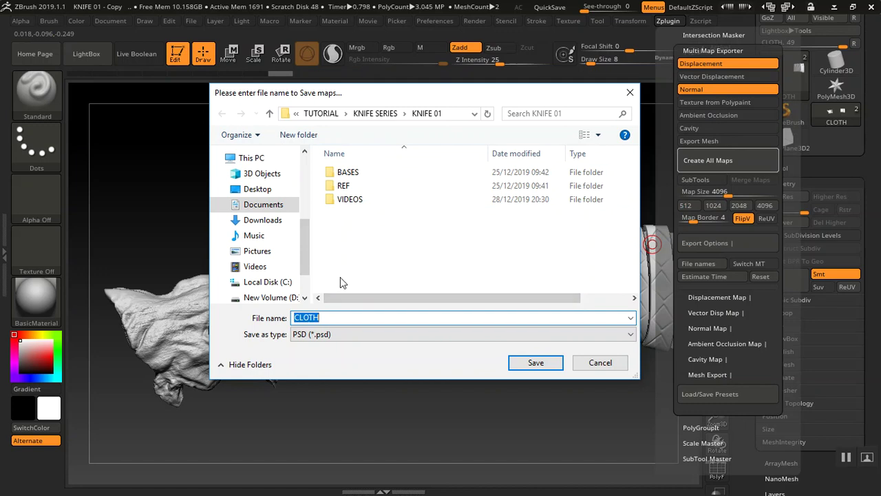
pyautogui.moveTo(351, 93); pyautogui.dragTo(576, 103)
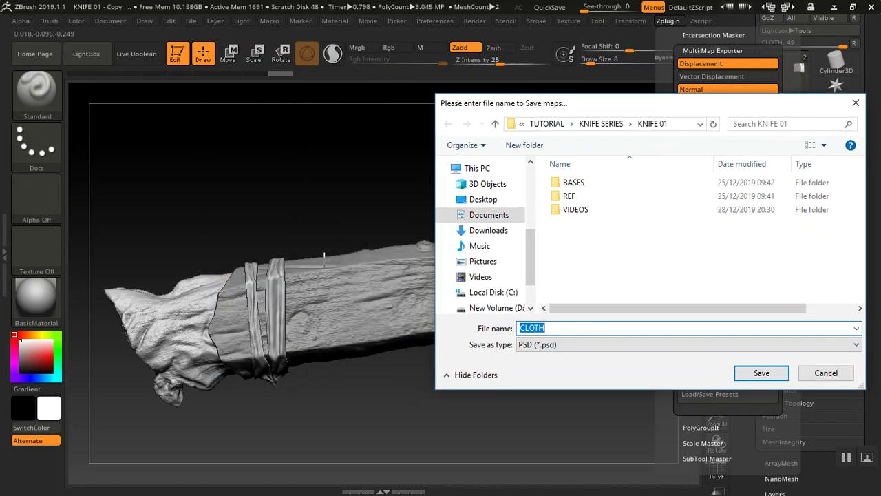
pyautogui.moveTo(594, 106); pyautogui.dragTo(426, 85)
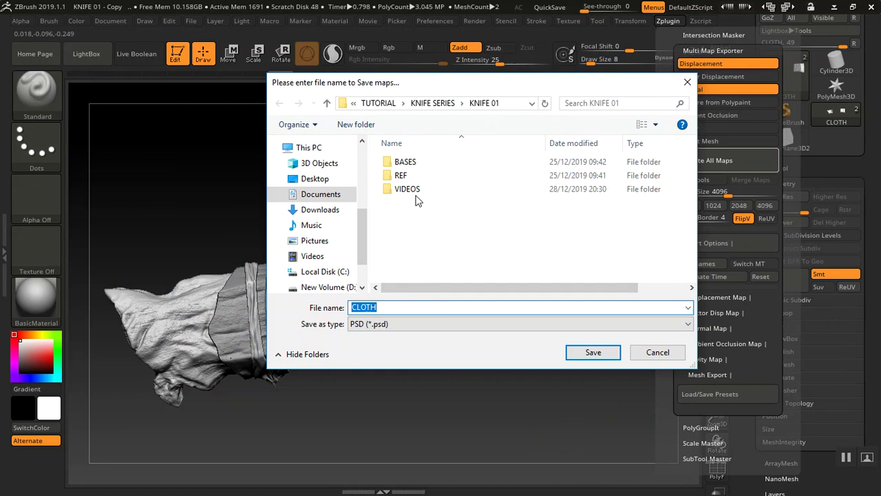
pyautogui.click(356, 124)
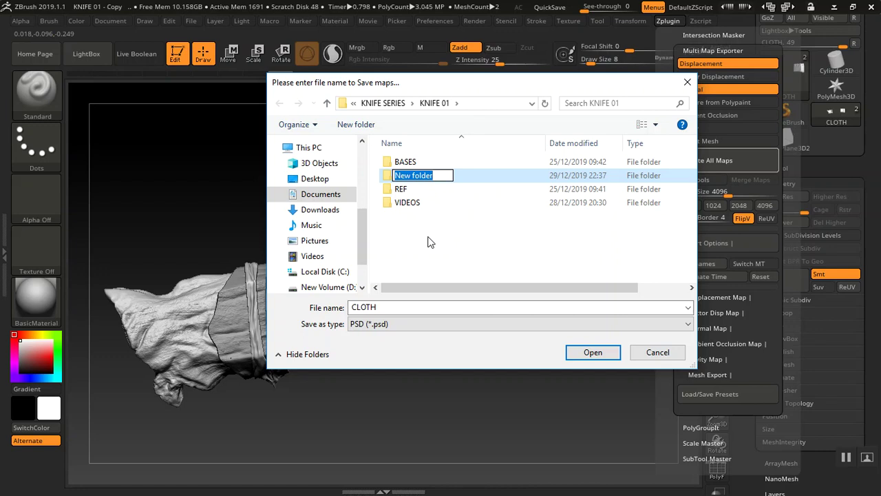
pyautogui.write('zmap')
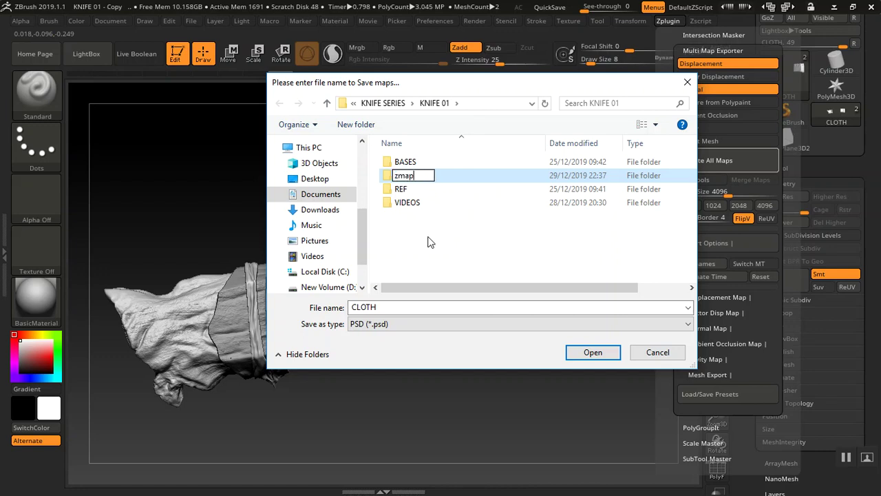
pyautogui.press('BackSpace')
pyautogui.press('BackSpace')
pyautogui.press('BackSpace')
pyautogui.press('BackSpace')
pyautogui.press('BackSpace')
pyautogui.write('ZMAPS')
pyautogui.press('Return')
pyautogui.press('Return')
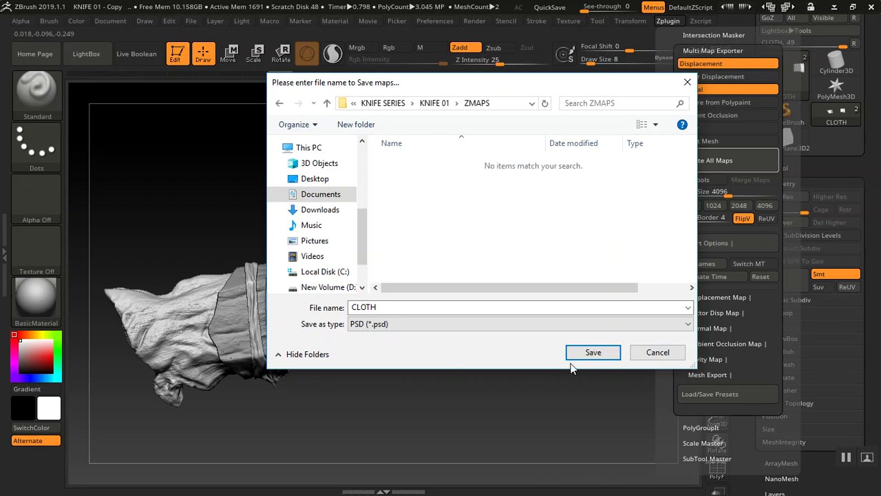
pyautogui.click(591, 352)
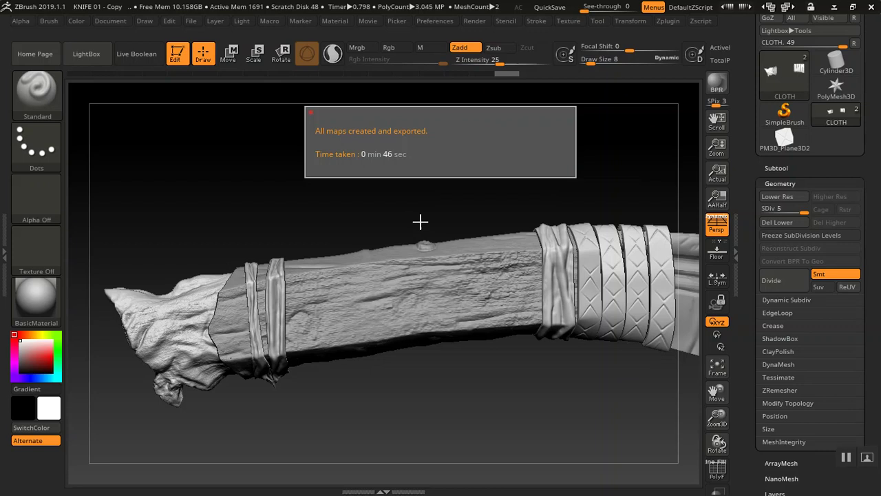
# - Open the ZMAPS folder in File Explorer and select the CLOTH-NM normal map TIF
pyautogui.hotkey('alt', 'Tab')
pyautogui.hotkey('alt', 'Tab')
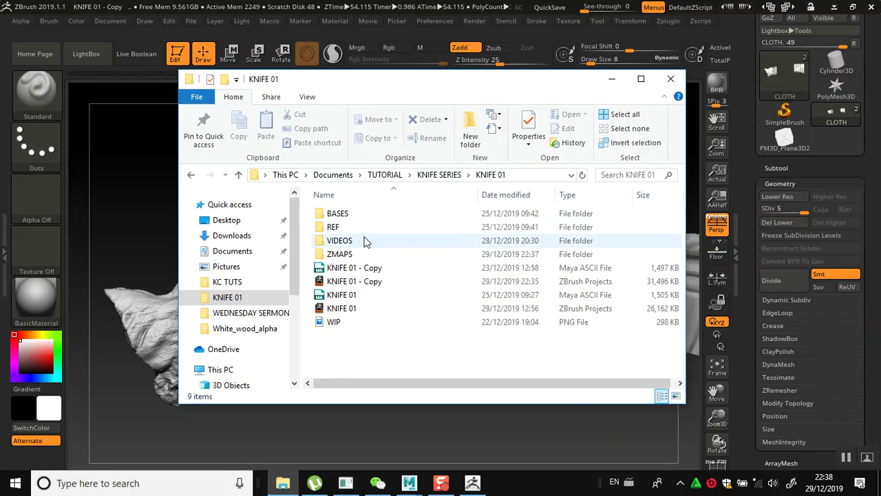
pyautogui.doubleClick(355, 259)
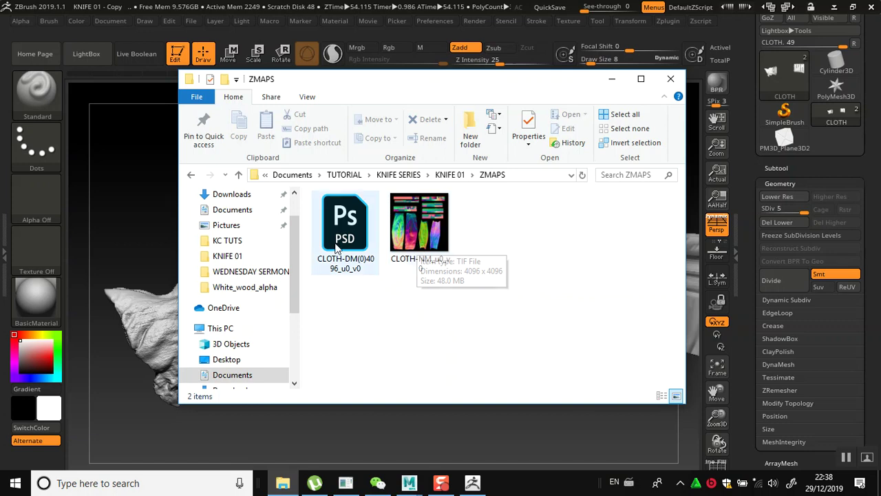
pyautogui.click(417, 238)
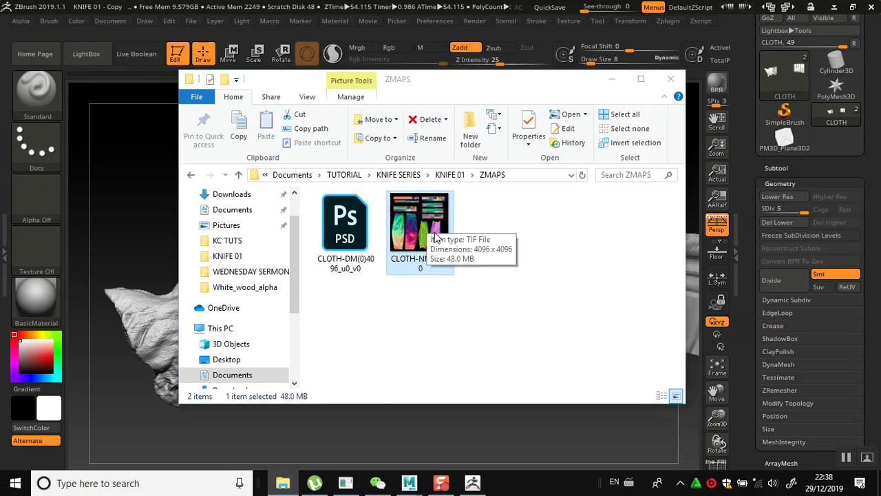
# - View CLOTH-NM zoomed in Photo Viewer, then close the viewer and minimize the ZMAPS window
pyautogui.doubleClick(435, 237)
pyautogui.scroll(4, 460, 227)
pyautogui.moveTo(434, 251); pyautogui.dragTo(449, 339)
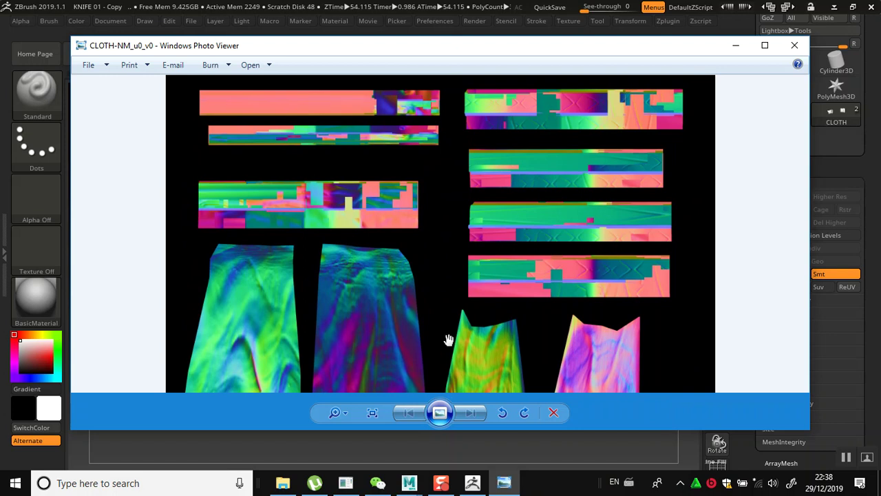
pyautogui.scroll(4, 438, 231)
pyautogui.moveTo(429, 277); pyautogui.dragTo(436, 143)
pyautogui.moveTo(424, 223); pyautogui.dragTo(482, 221)
pyautogui.click(794, 46)
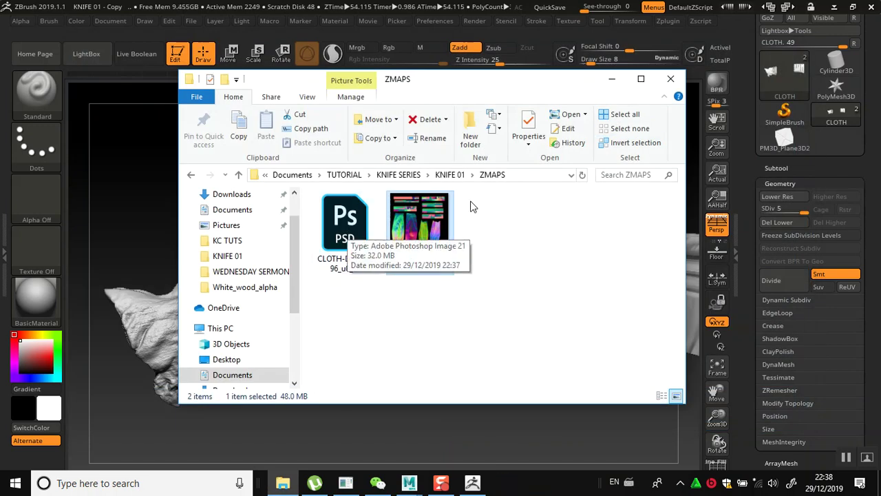
pyautogui.click(610, 80)
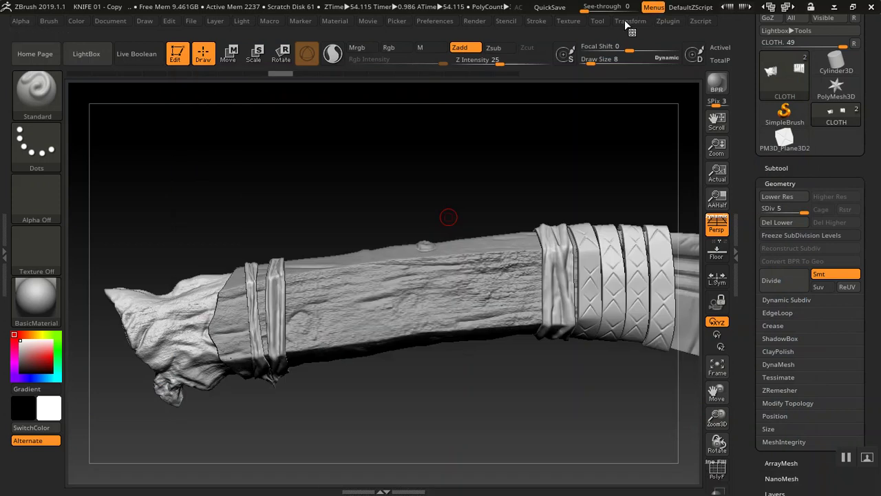
# - In Multi Map Exporter, disable Displacement and turn off SmoothUV for the Normal Map
pyautogui.click(669, 21)
pyautogui.moveTo(671, 355); pyautogui.dragTo(671, 197)
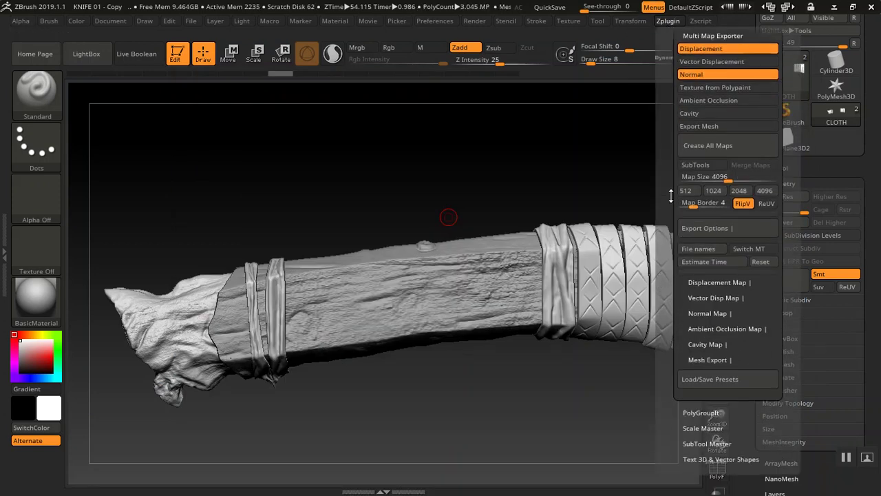
pyautogui.click(701, 50)
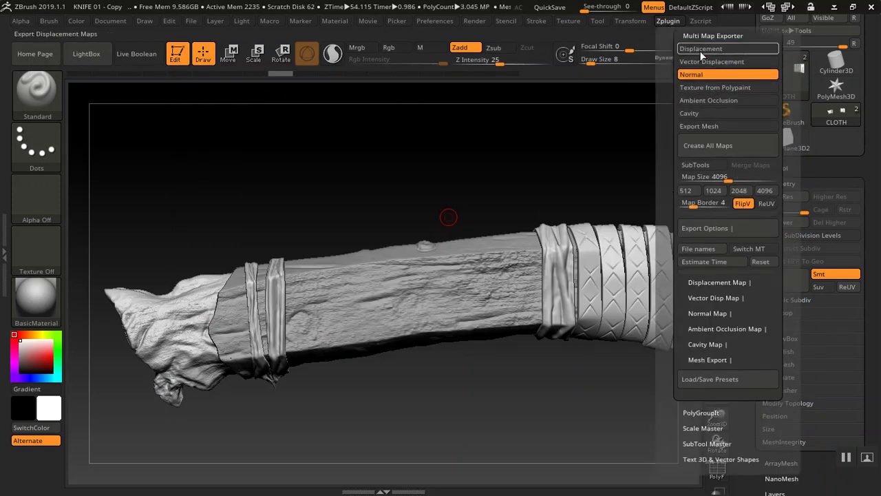
pyautogui.moveTo(662, 190); pyautogui.dragTo(662, 144)
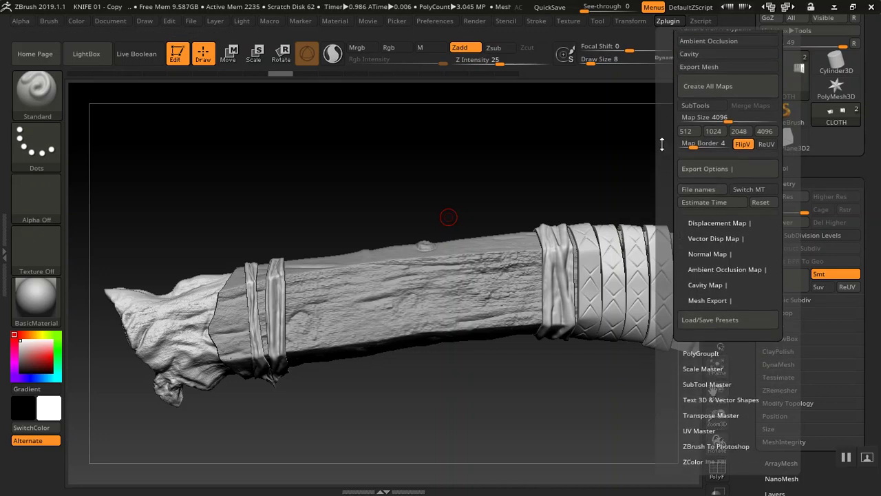
pyautogui.click(708, 254)
pyautogui.moveTo(666, 235); pyautogui.dragTo(666, 181)
pyautogui.click(701, 235)
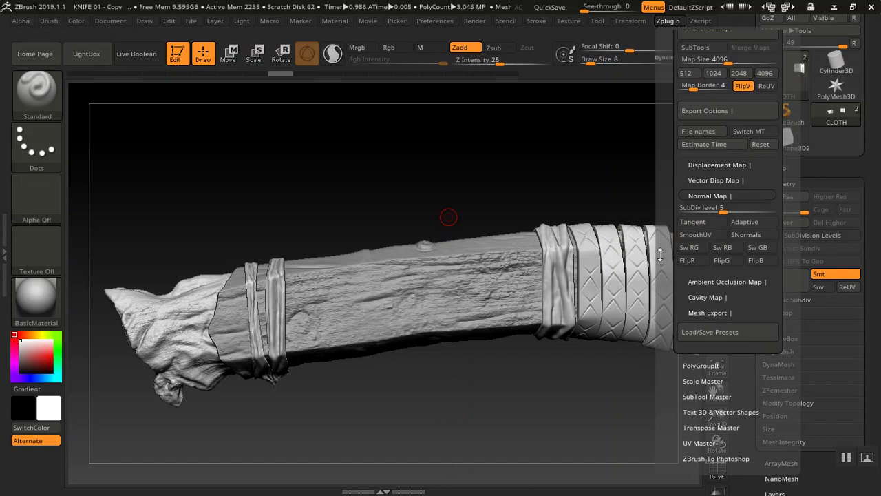
# - Create the maps and save the normal map as CLOTH 2 into ZMAPS
pyautogui.moveTo(658, 229); pyautogui.dragTo(659, 329)
pyautogui.click(694, 232)
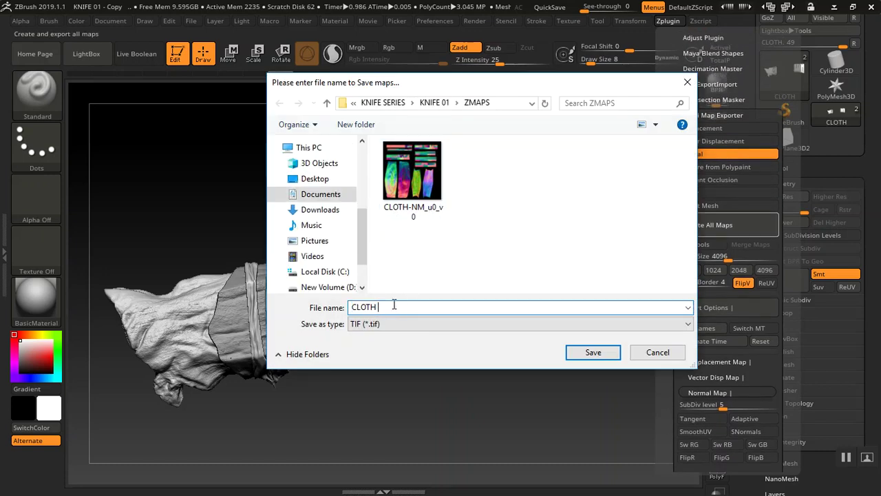
pyautogui.click(591, 353)
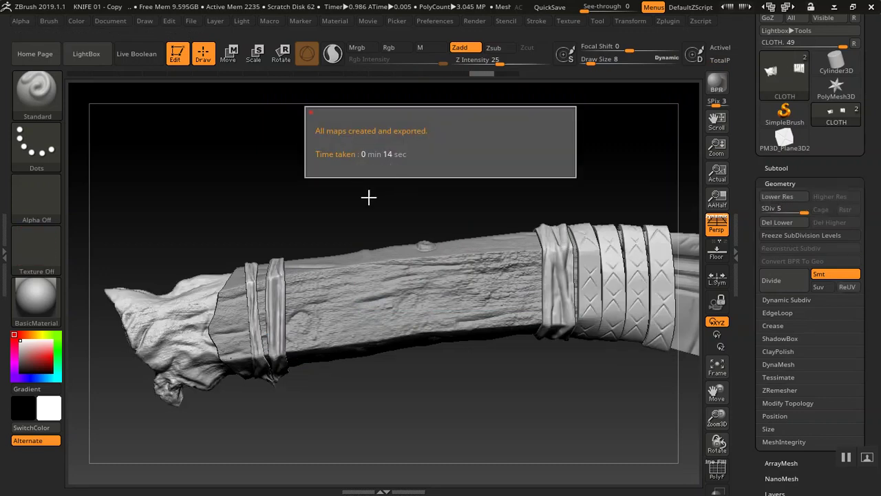
pyautogui.hotkey('alt', 'Tab')
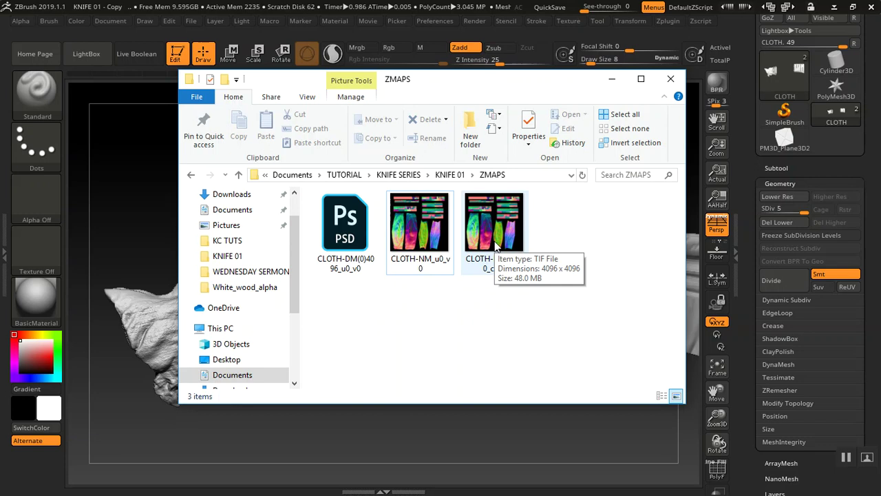
# - Minimize the ZMAPS window after checking the new 4096 × 4096 normal-map TIF
pyautogui.click(611, 79)
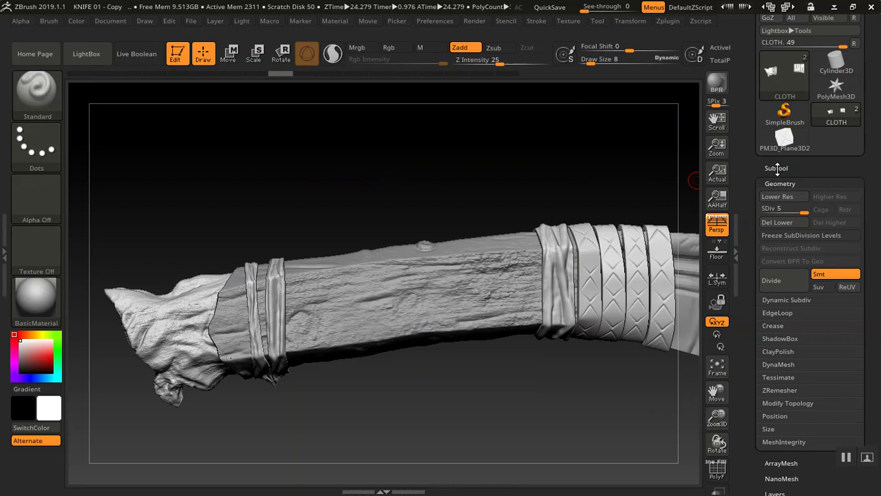
# - Make HANDLE POINTER the active subtool and turn the handle to a side view
pyautogui.click(777, 168)
pyautogui.click(772, 205)
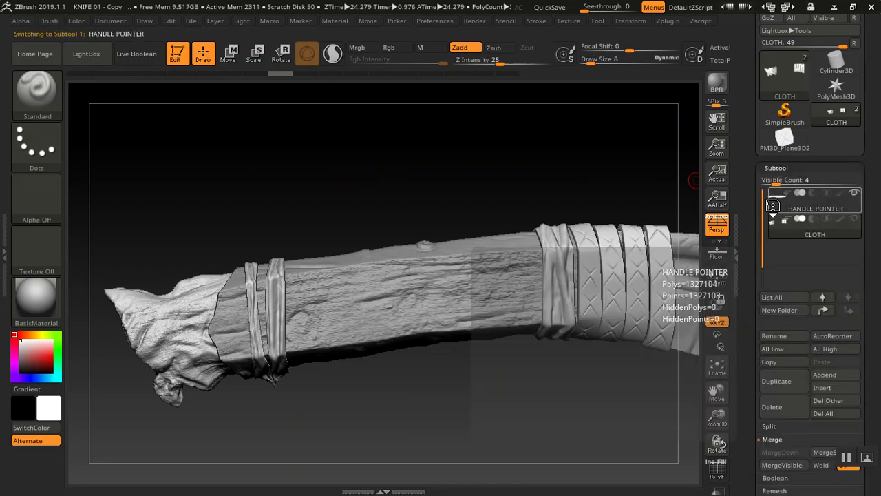
pyautogui.moveTo(594, 181); pyautogui.dragTo(575, 108)
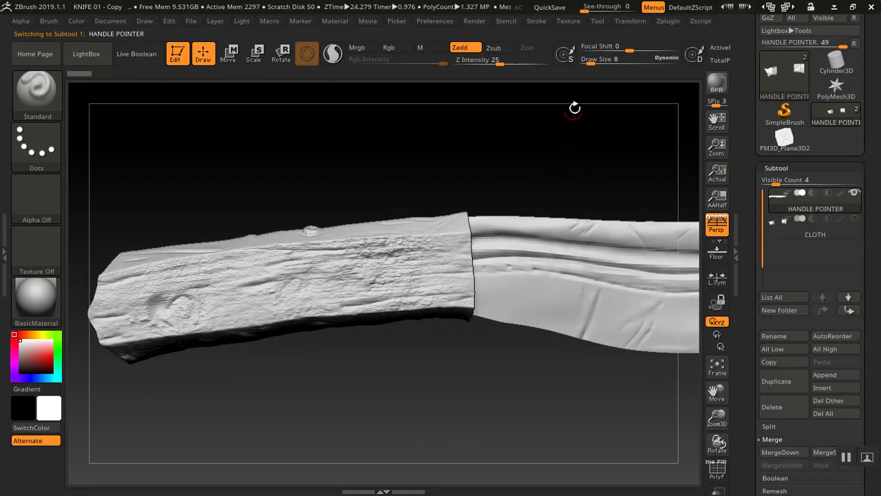
pyautogui.moveTo(576, 140); pyautogui.dragTo(589, 182)
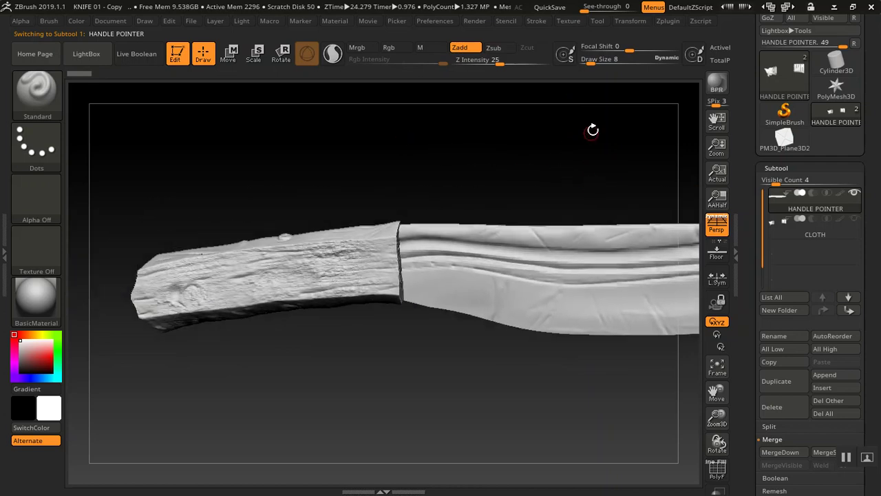
# - Enable SmoothUV in Multi Map Exporter, then create and save the HANDLE POINTER maps into ZMAPS
pyautogui.click(667, 21)
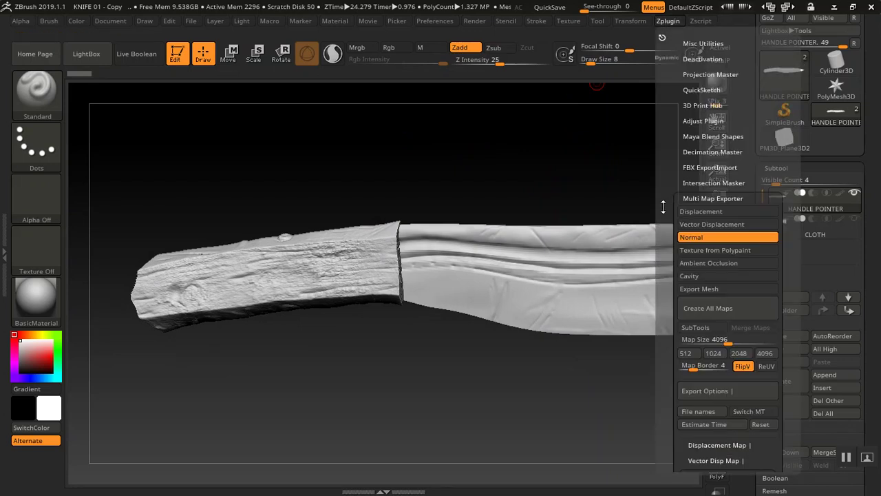
pyautogui.scroll(-5, 699, 208)
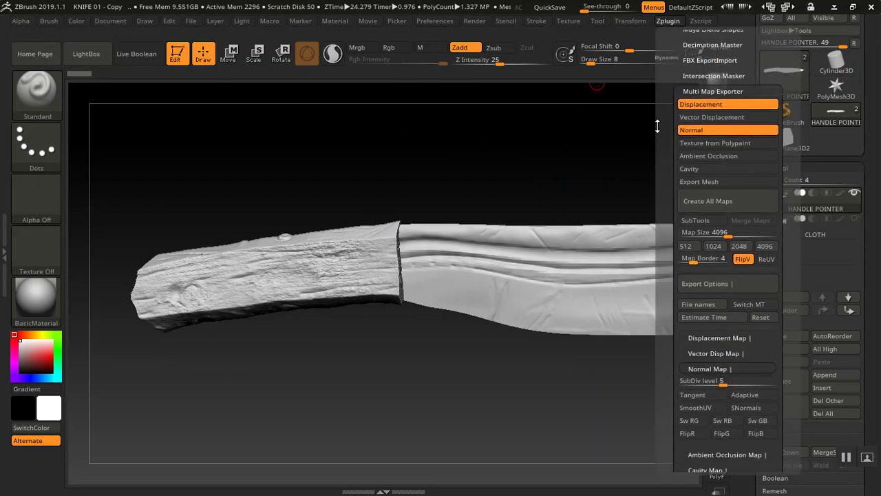
pyautogui.scroll(-2, 703, 202)
pyautogui.scroll(-1, 688, 234)
pyautogui.click(697, 246)
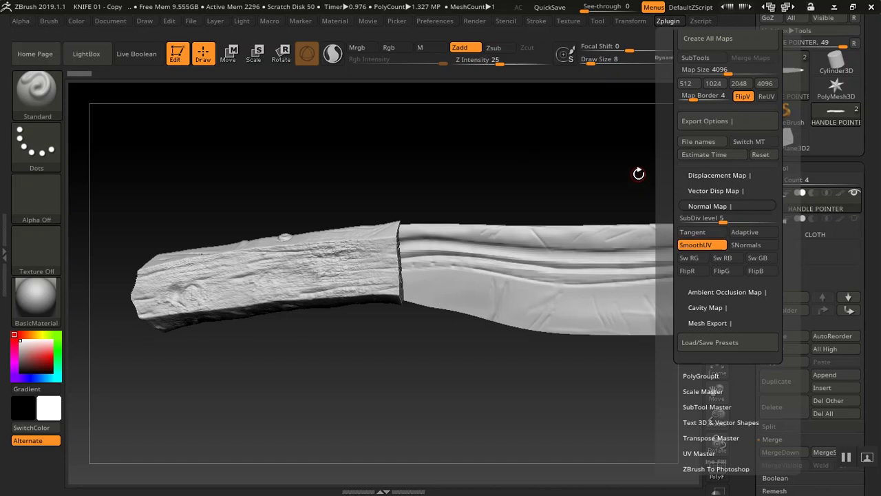
pyautogui.scroll(7, 659, 150)
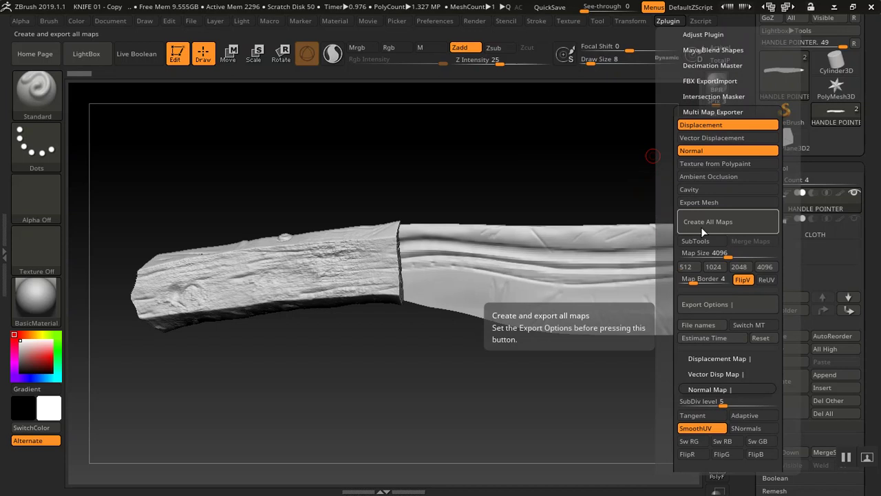
pyautogui.click(701, 227)
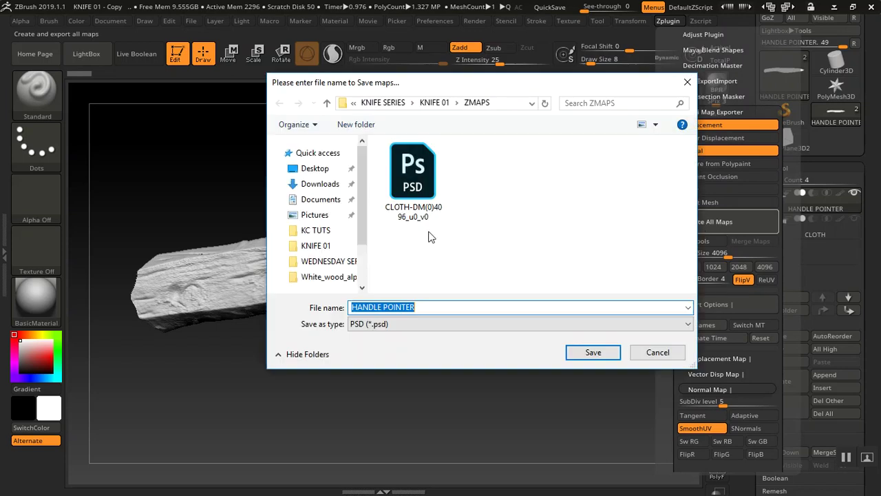
pyautogui.click(581, 353)
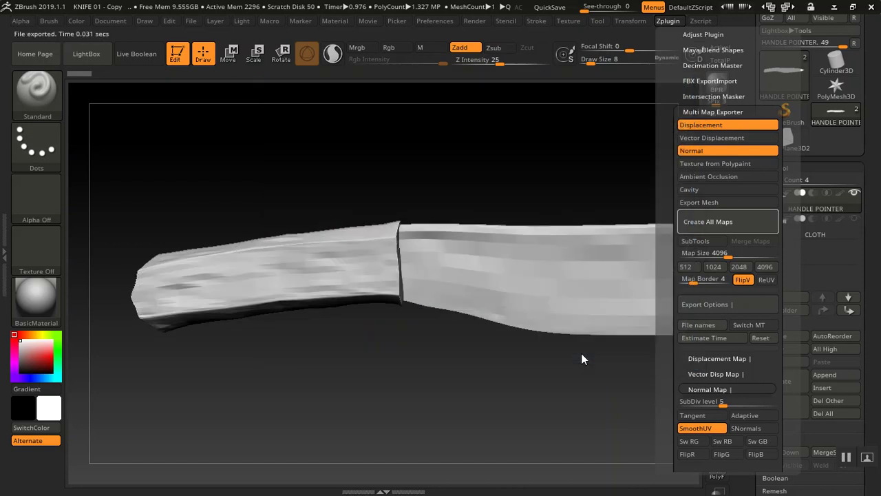